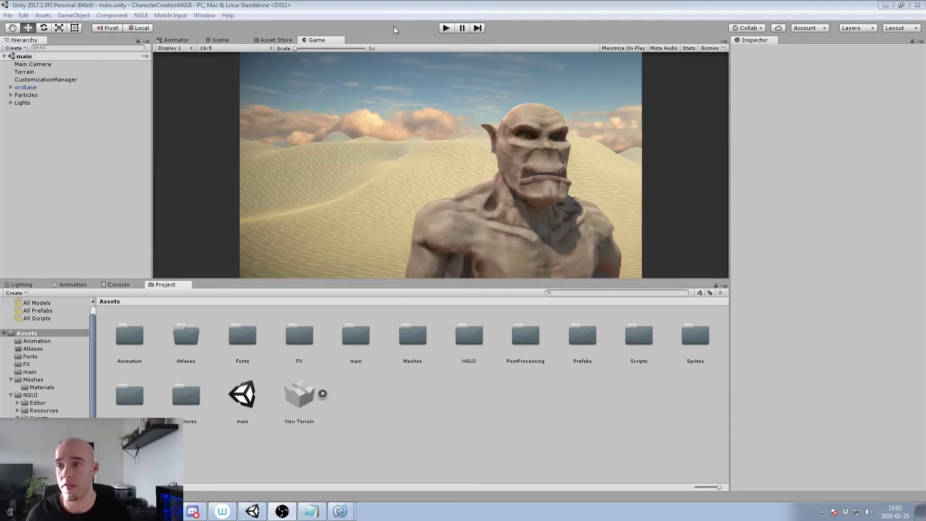
{"action": "left_click", "coordinate": [220, 40]}
{"action": "left_click_drag", "start_coordinate": [283, 63], "coordinate": [468, 91], "text": "alt"}
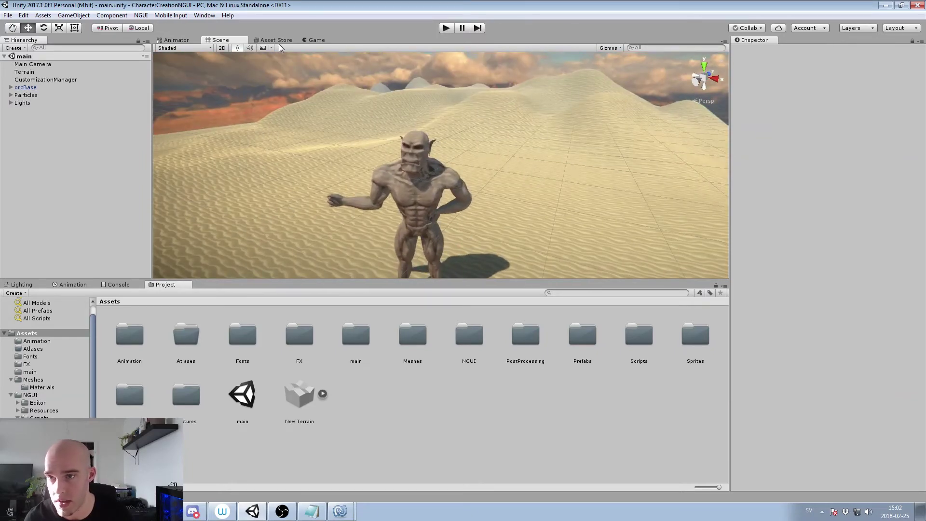
{"action": "key", "text": "ctrl+2"}
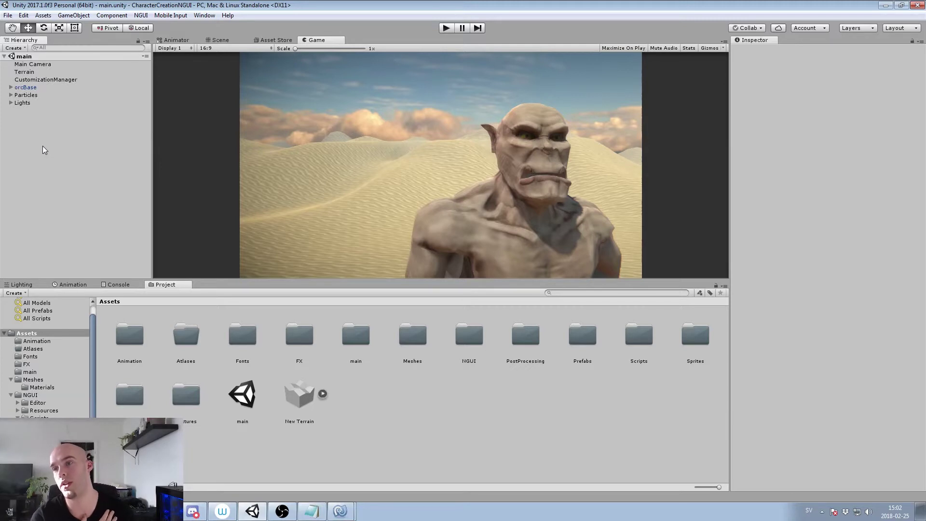
Create an NGUI sprite in the scene and inspect its UI Root, Camera and Sprite objects
{"action": "left_click", "coordinate": [141, 16]}
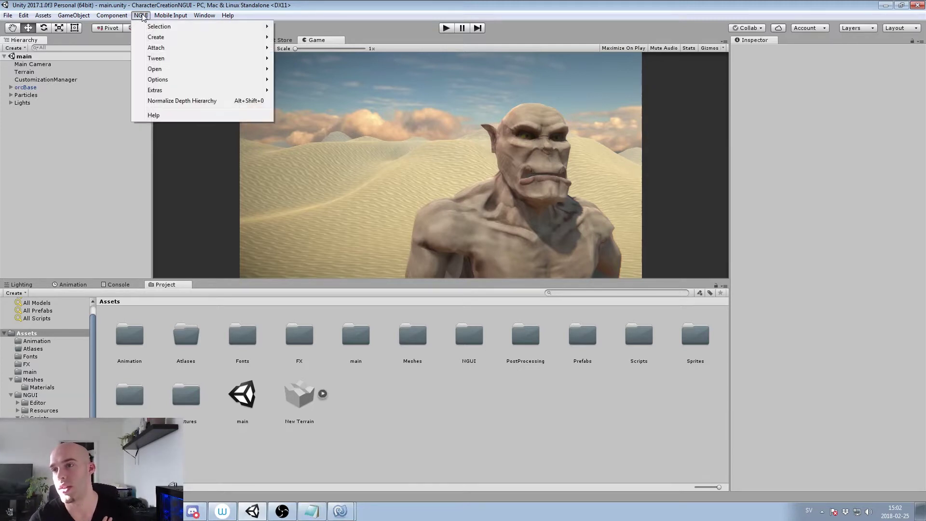
{"action": "mouse_move", "coordinate": [177, 37]}
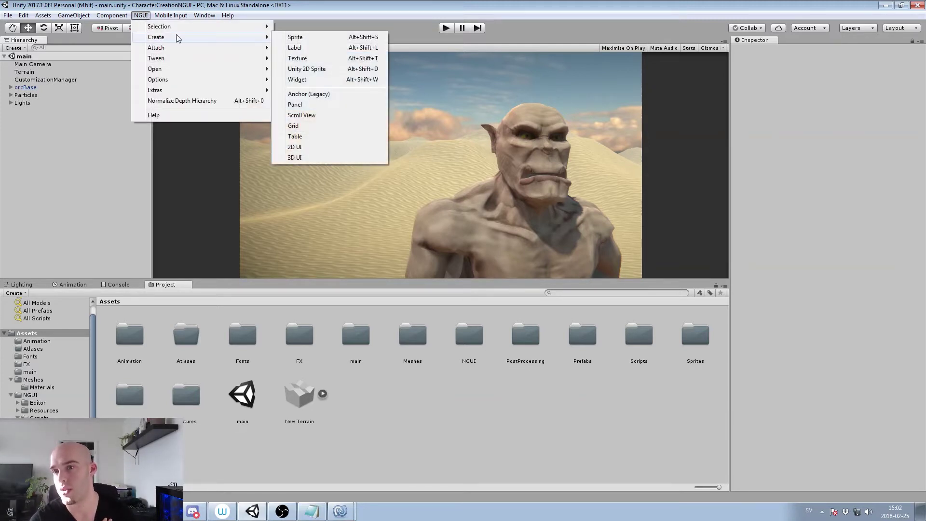
{"action": "left_click", "coordinate": [295, 37]}
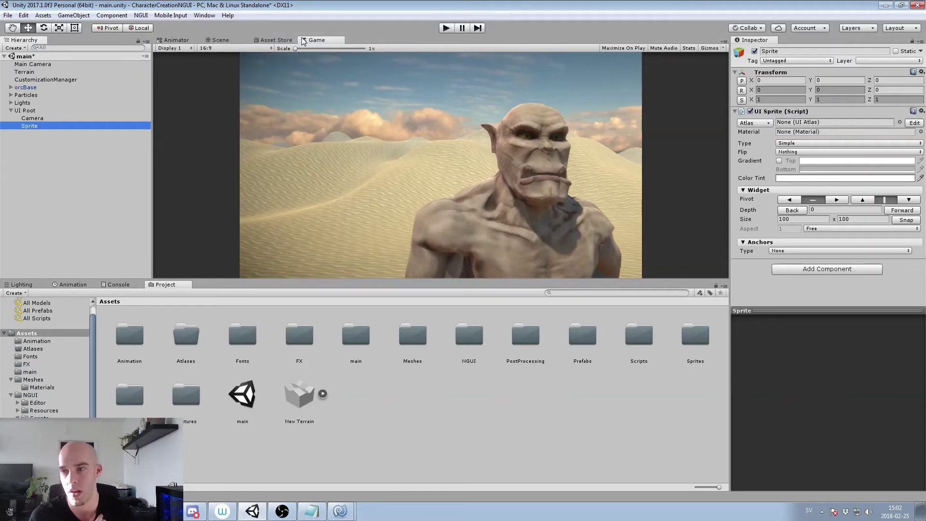
{"action": "left_click", "coordinate": [27, 112]}
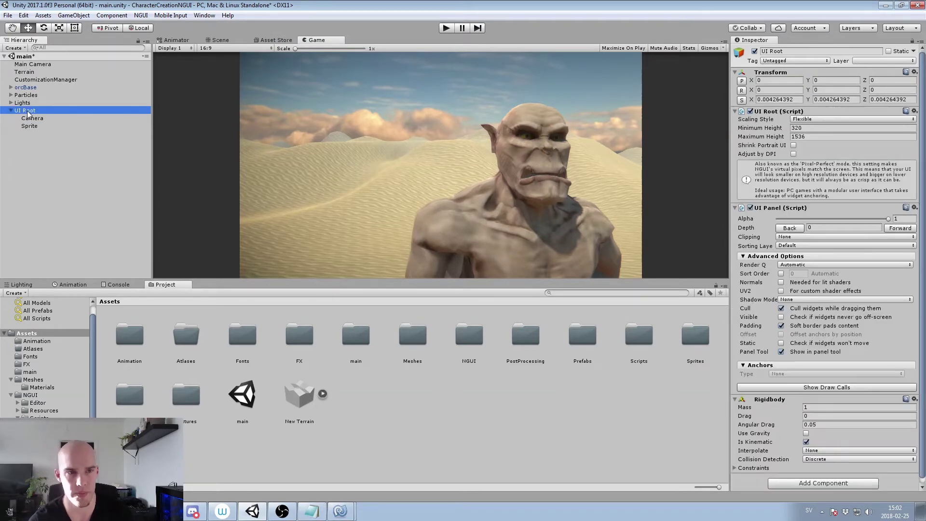
{"action": "left_click", "coordinate": [38, 119]}
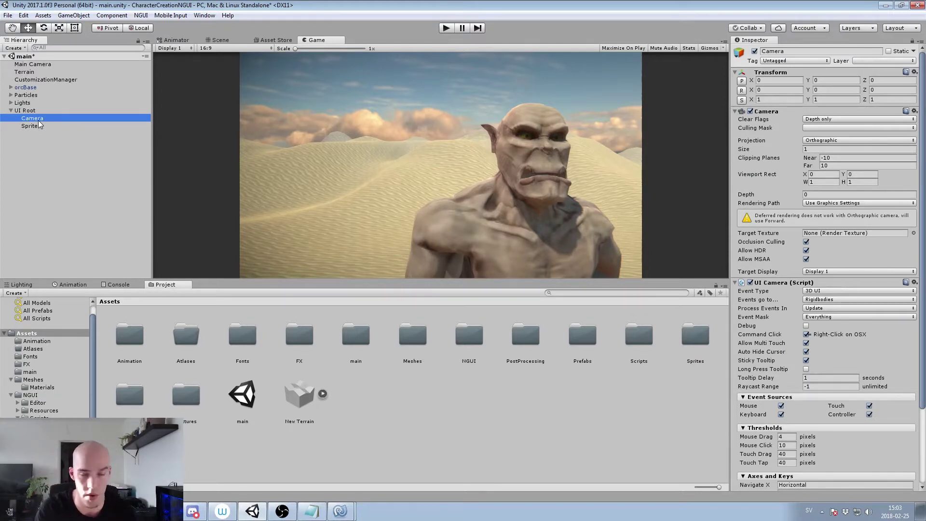
{"action": "left_click", "coordinate": [36, 127]}
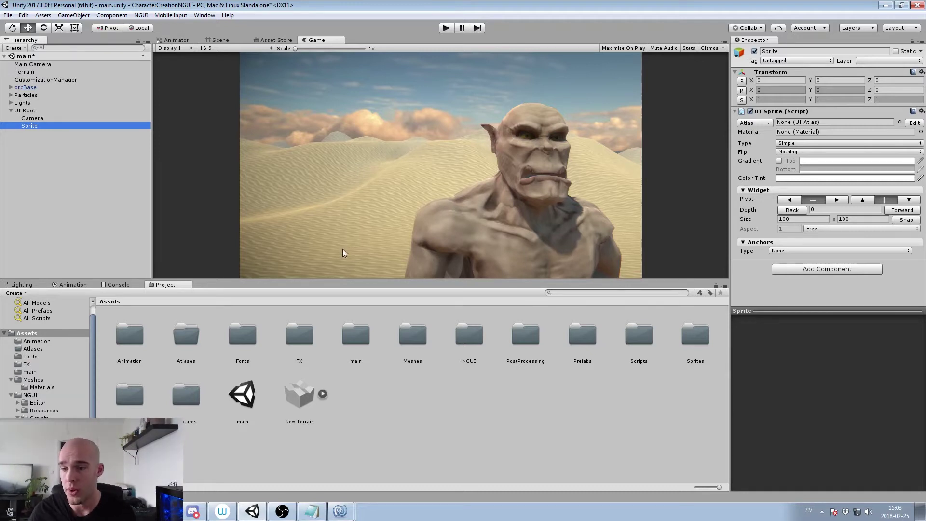
Delete the orangeButton, buttonBase and boxBase textures from the Sprites folder
{"action": "left_click", "coordinate": [453, 445]}
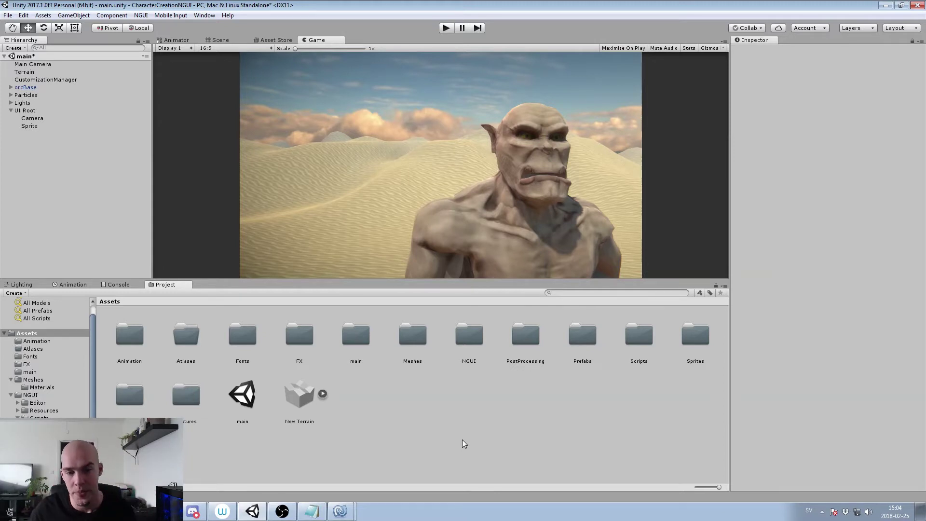
{"action": "double_click", "coordinate": [695, 337]}
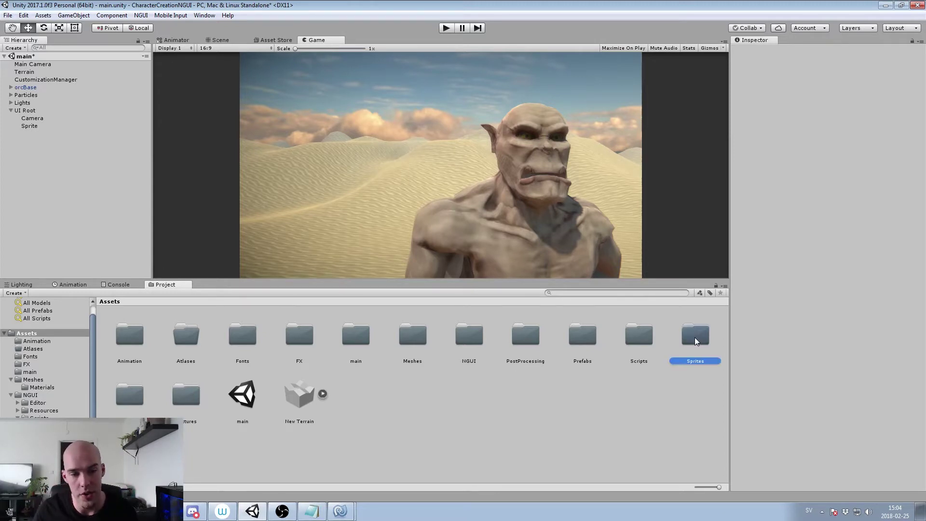
{"action": "left_click", "coordinate": [328, 333]}
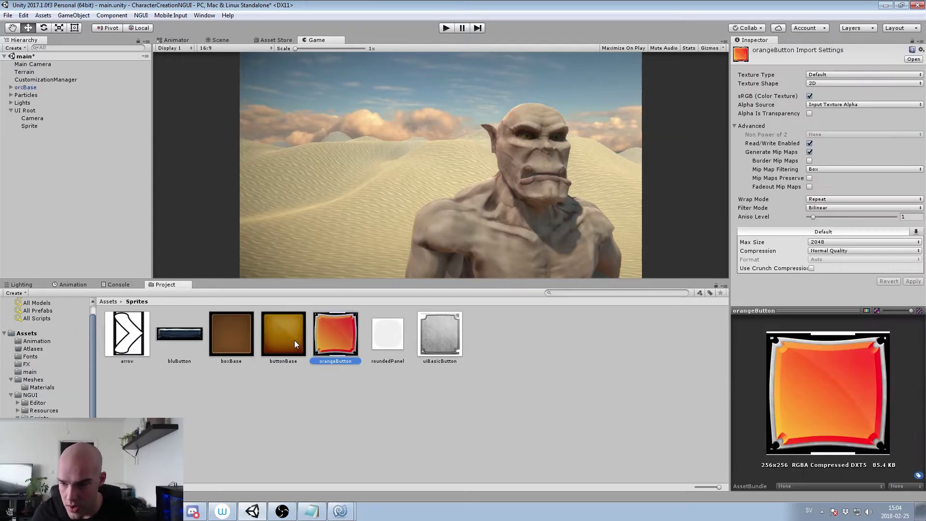
{"action": "left_click", "coordinate": [283, 338], "text": "ctrl"}
{"action": "left_click", "coordinate": [230, 337], "text": "ctrl"}
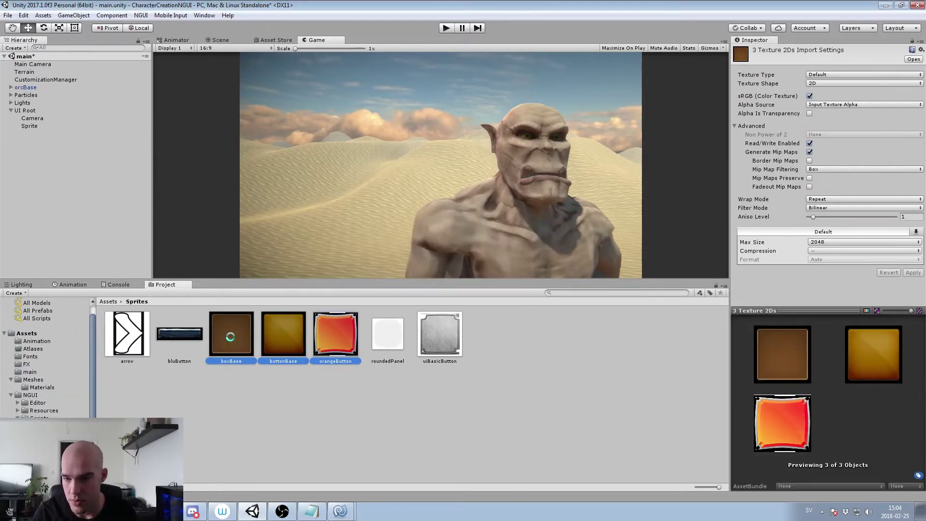
{"action": "key", "text": "Delete"}
Review the arrow, bluButton, roundedPanel and uiBasicButton textures and open the NGUI Atlas Maker with all four selected
{"action": "left_click", "coordinate": [274, 343]}
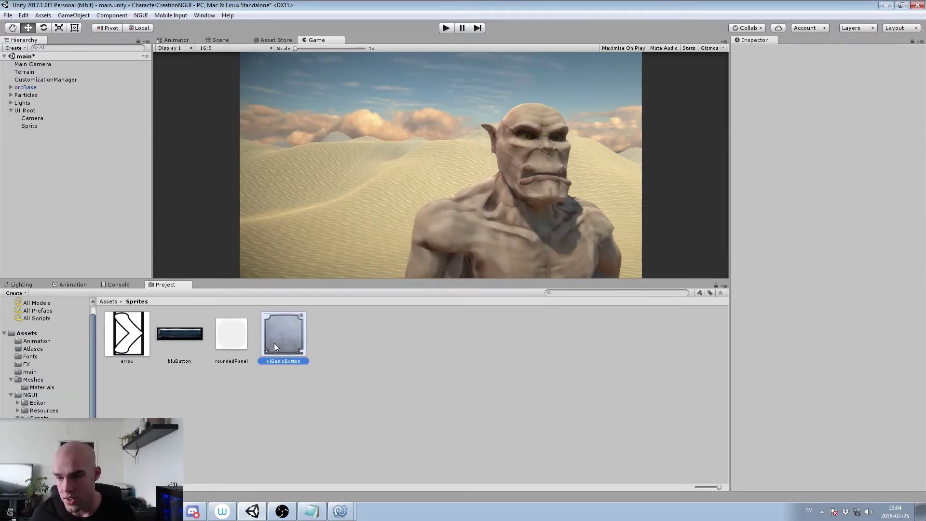
{"action": "key", "text": "Left"}
{"action": "left_click", "coordinate": [274, 343]}
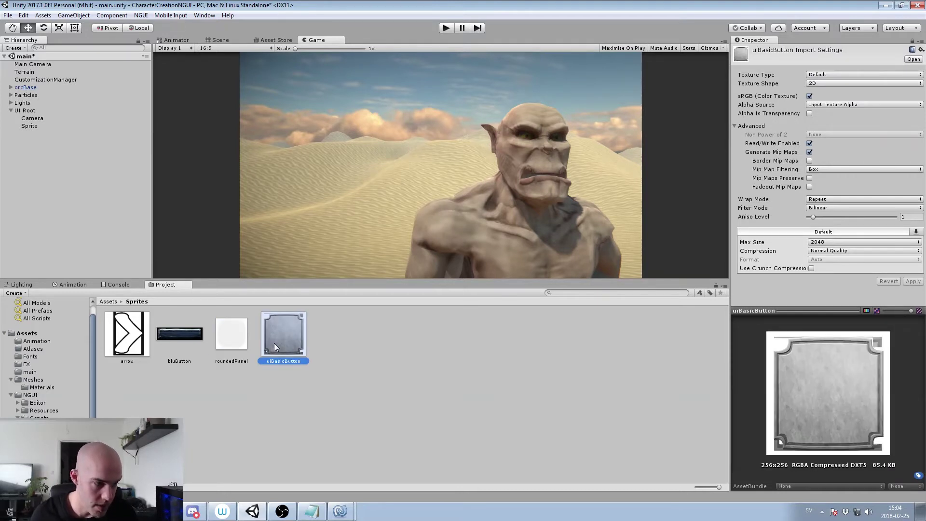
{"action": "key", "text": "Left"}
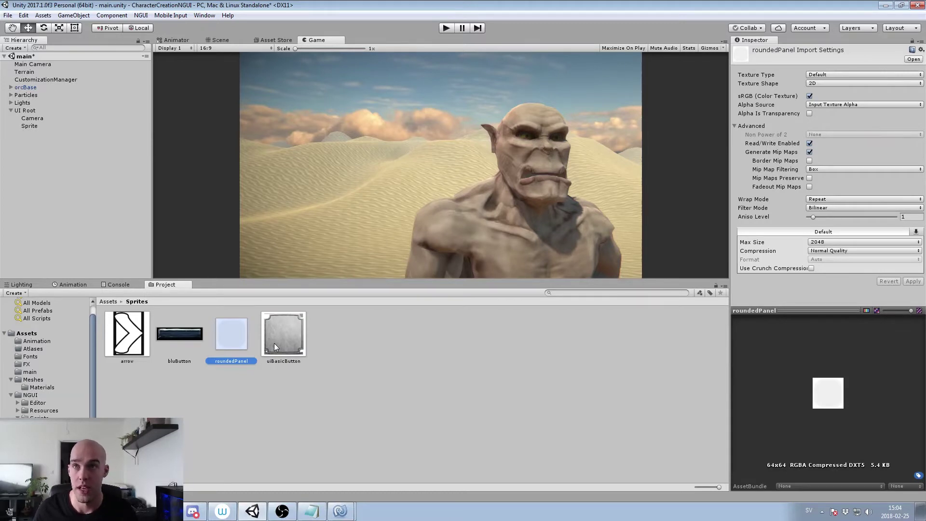
{"action": "key", "text": "Left"}
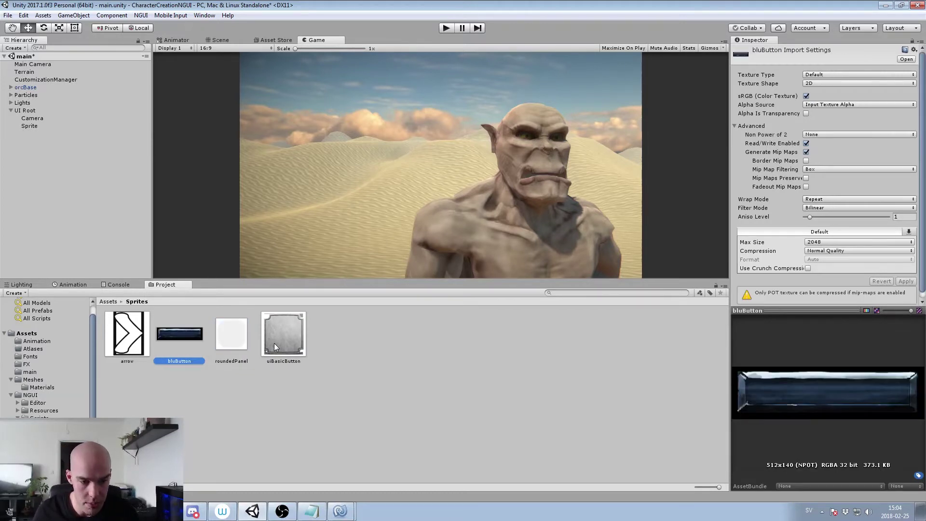
{"action": "key", "text": "Left"}
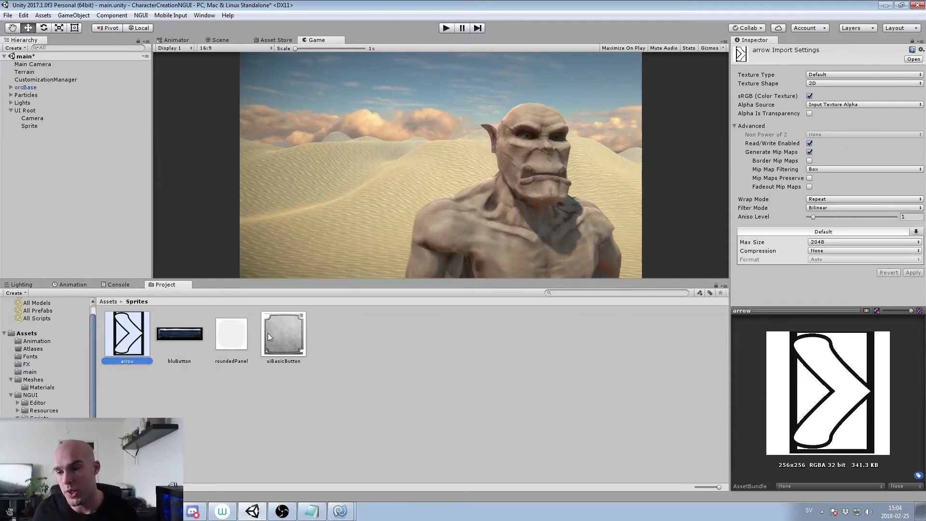
{"action": "left_click", "coordinate": [279, 329], "text": "shift"}
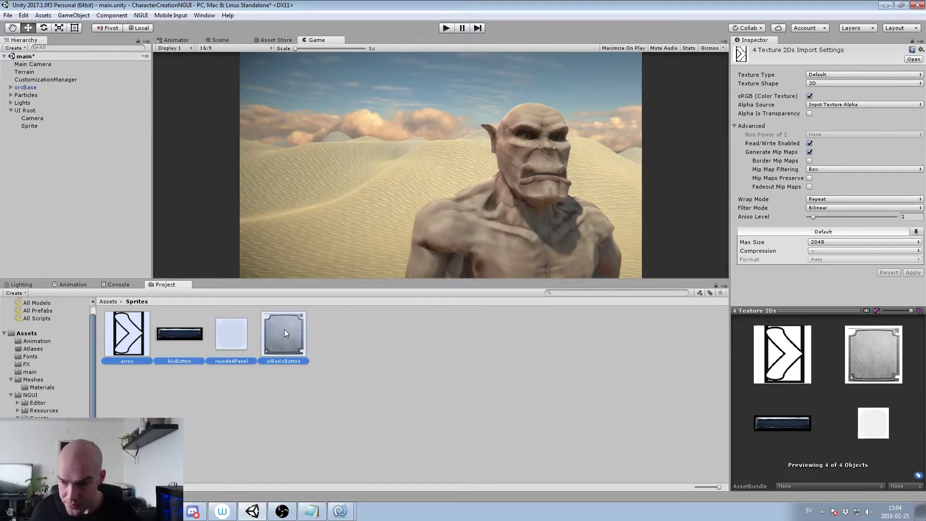
{"action": "right_click", "coordinate": [285, 329]}
{"action": "mouse_move", "coordinate": [371, 139]}
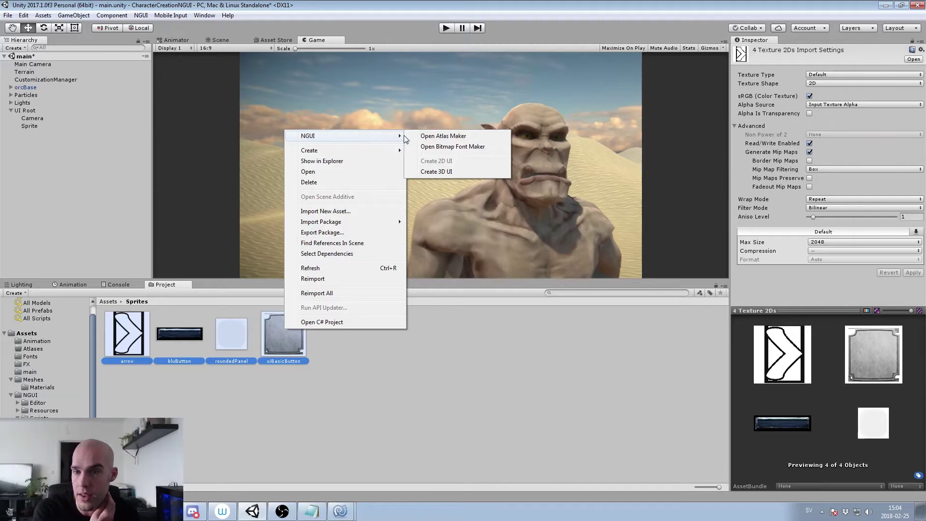
{"action": "left_click", "coordinate": [420, 136]}
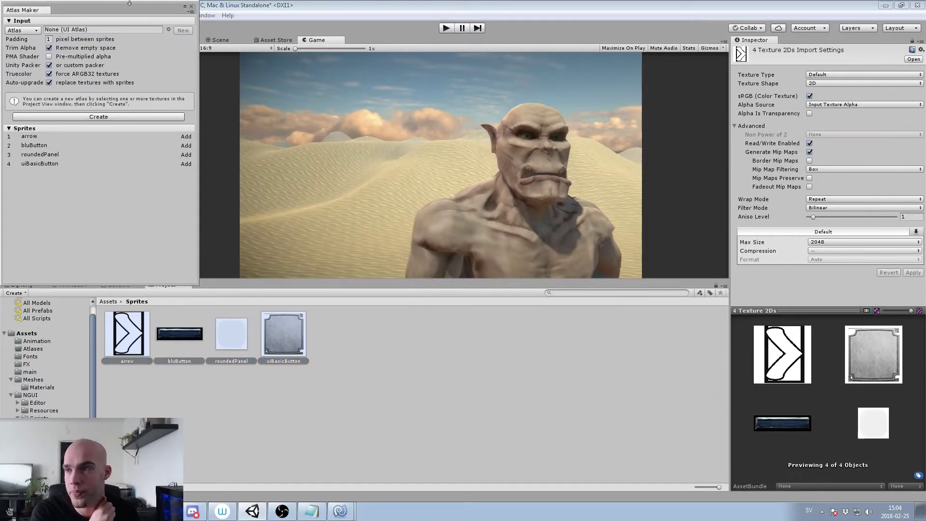
Create an atlas from the four textures with 4 pixels of padding and save it as mainAtlas in the Atlases folder
{"action": "left_click_drag", "start_coordinate": [114, 10], "coordinate": [594, 93]}
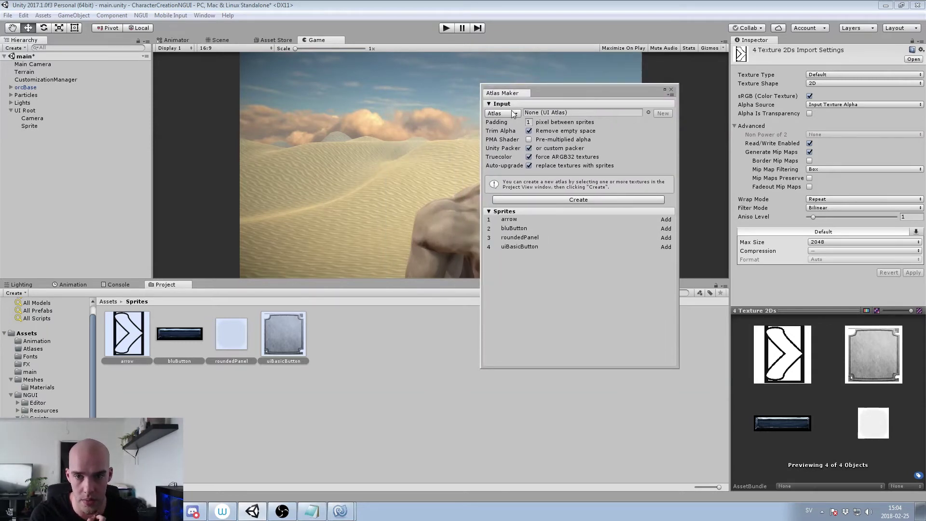
{"action": "left_click", "coordinate": [529, 123]}
{"action": "type", "text": "4"}
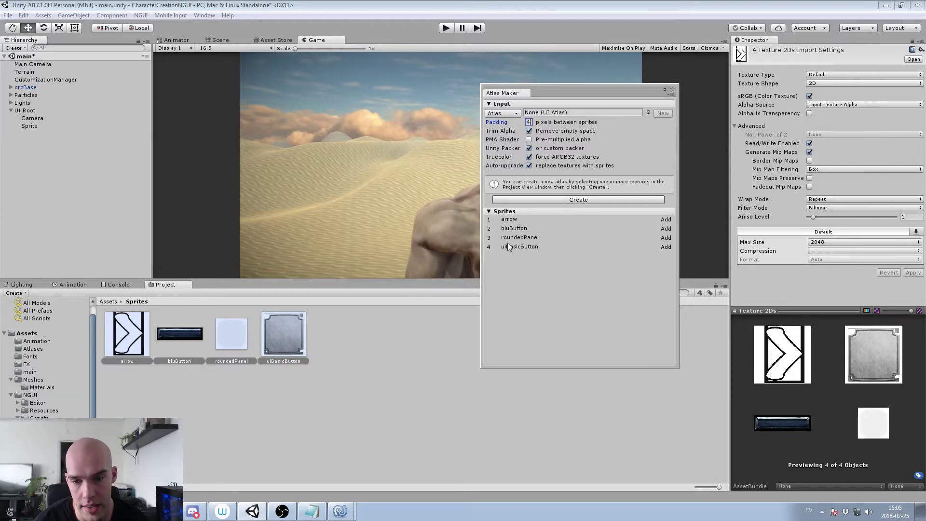
{"action": "left_click", "coordinate": [575, 200]}
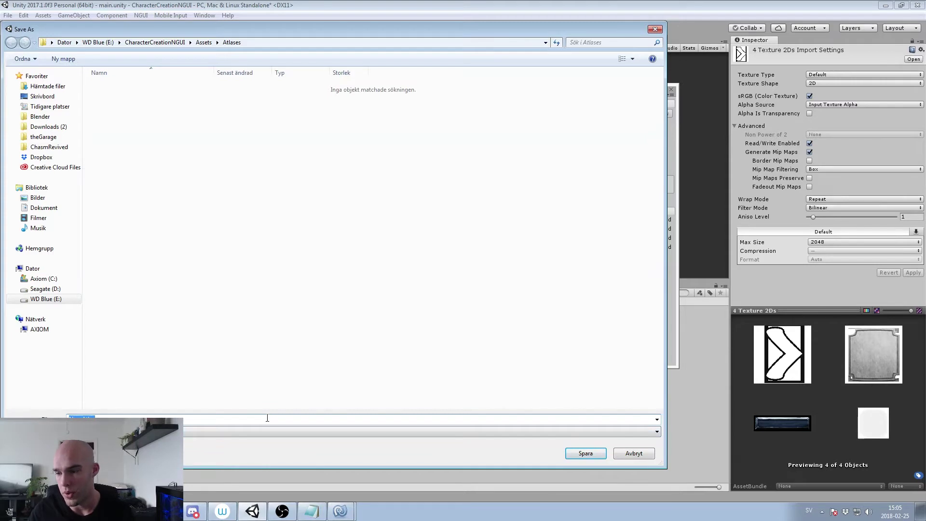
{"action": "type", "text": "ui"}
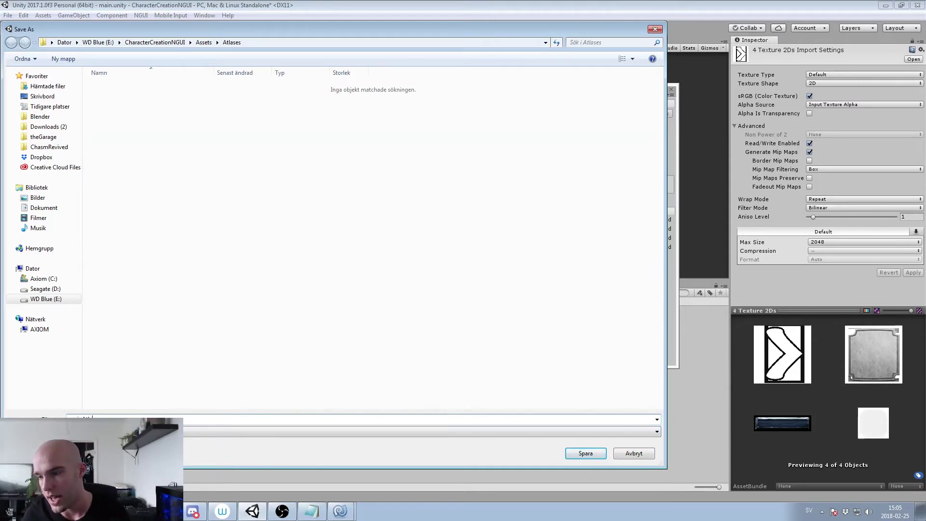
{"action": "key", "text": "Return"}
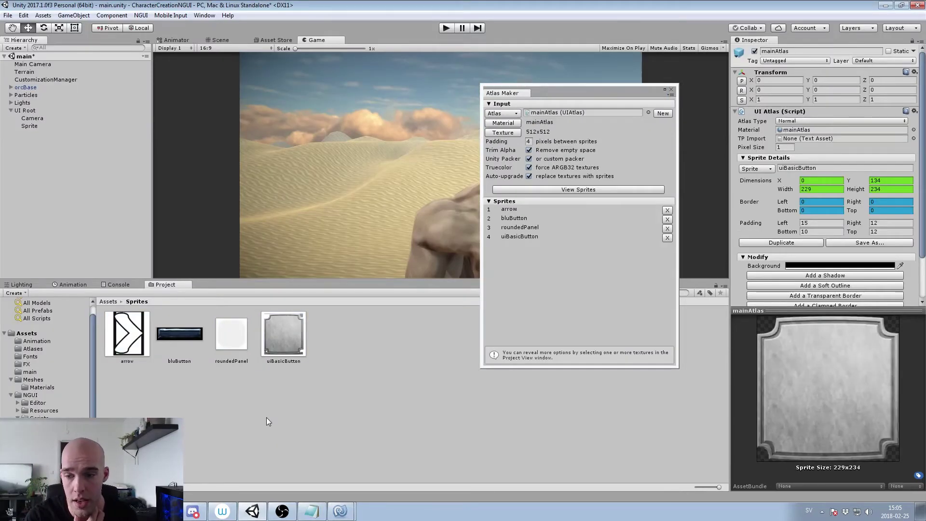
Close the Atlas Maker and examine the mainAtlas prefab, texture and material in the Atlases folder
{"action": "left_click", "coordinate": [671, 91]}
{"action": "left_click", "coordinate": [108, 301]}
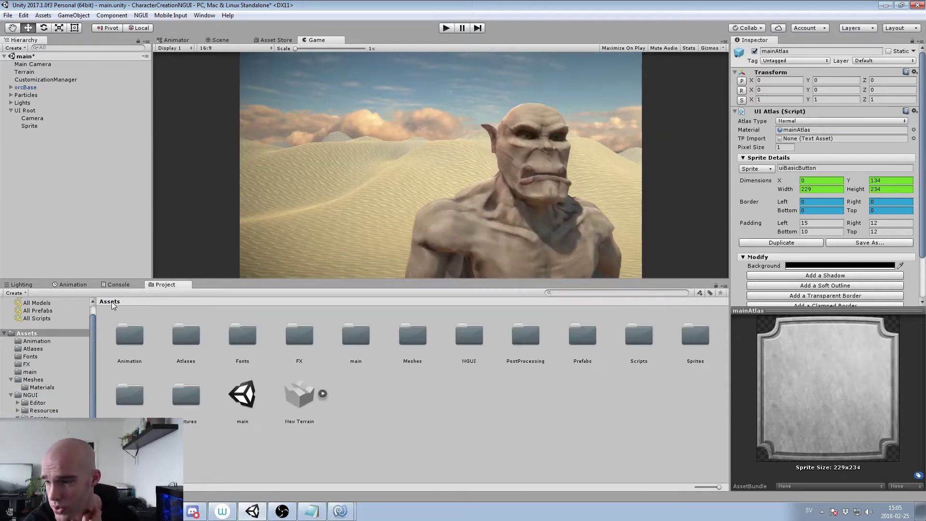
{"action": "double_click", "coordinate": [177, 334]}
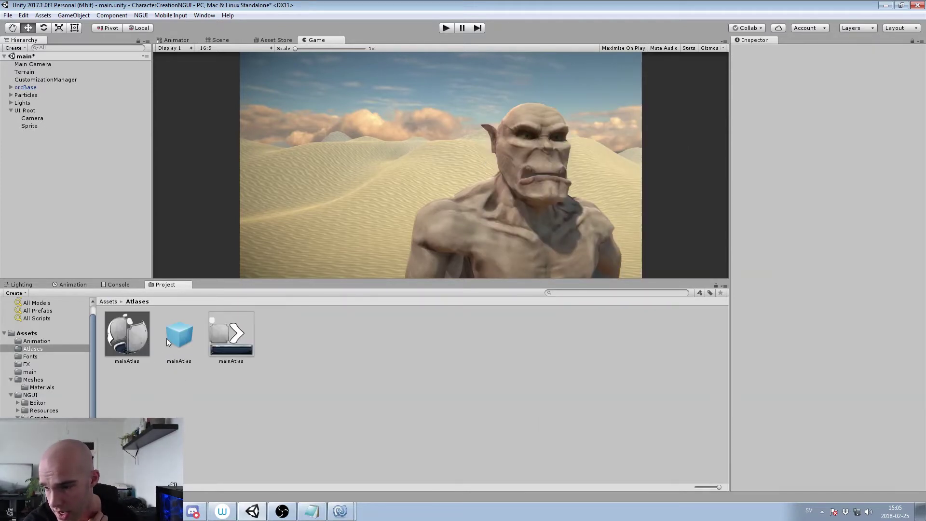
{"action": "left_click", "coordinate": [180, 337]}
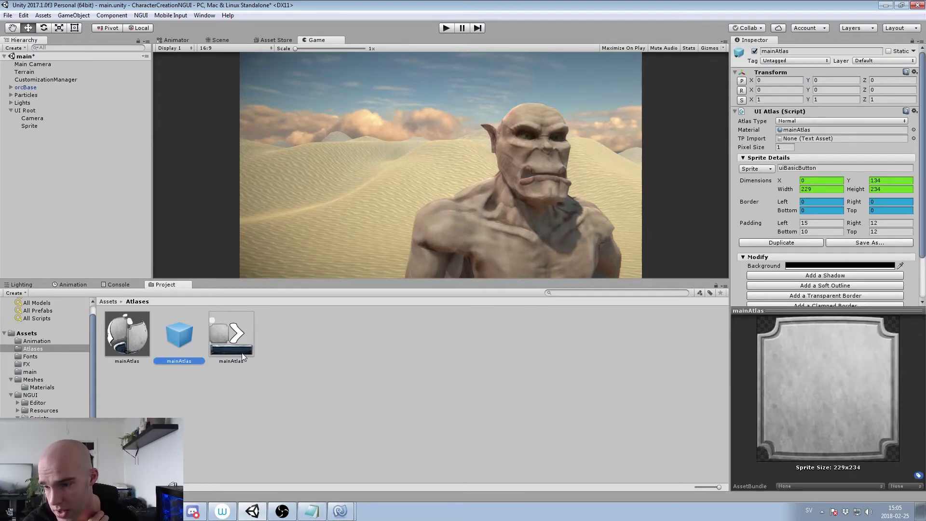
{"action": "left_click", "coordinate": [235, 339]}
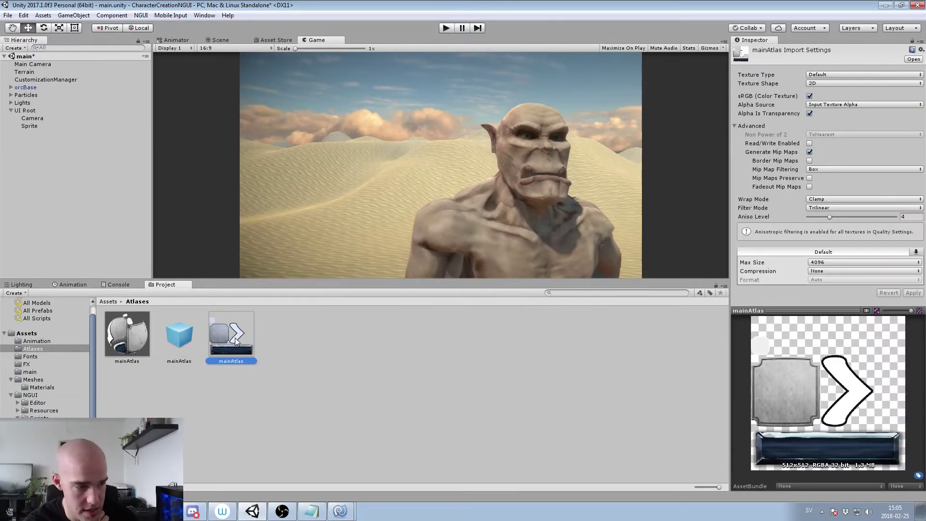
{"action": "left_click", "coordinate": [131, 337]}
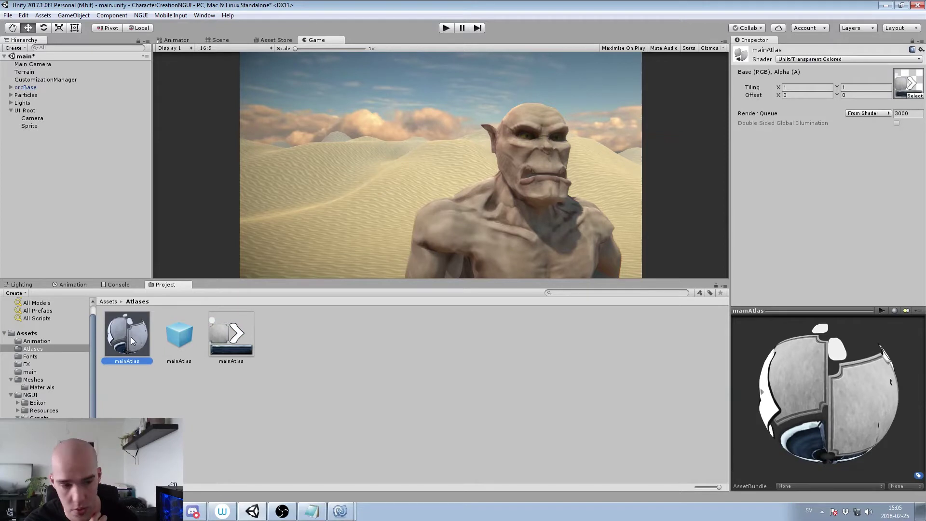
{"action": "left_click_drag", "start_coordinate": [830, 393], "coordinate": [855, 395]}
Assign mainAtlas as the atlas of the Sprite object under UI Root
{"action": "left_click", "coordinate": [29, 125]}
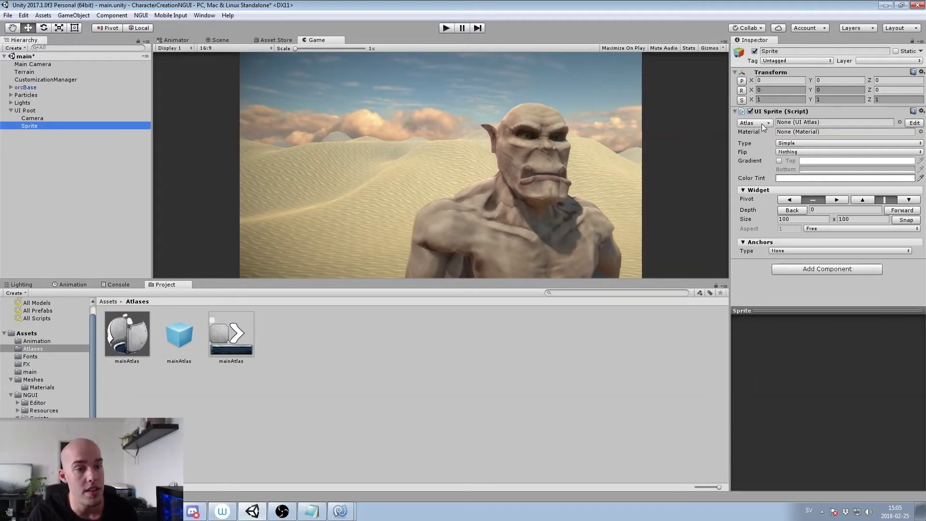
{"action": "left_click", "coordinate": [763, 124]}
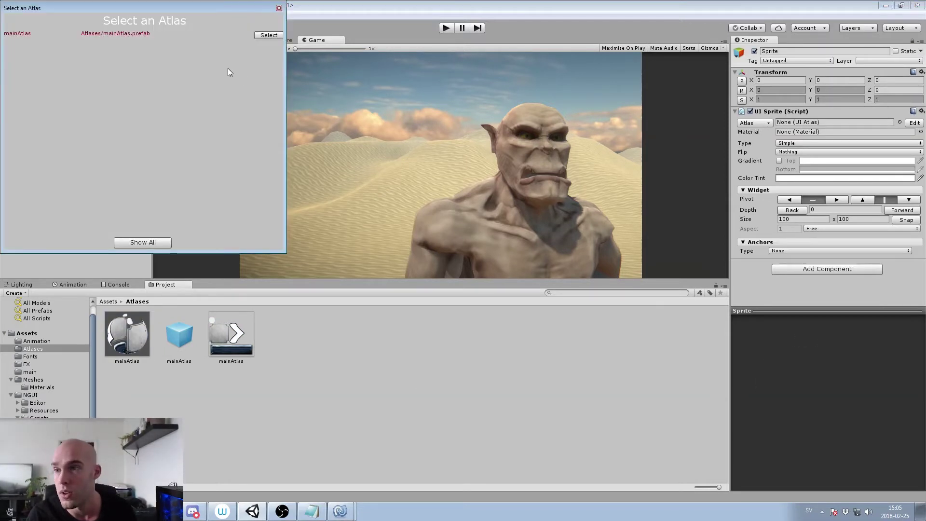
{"action": "left_click", "coordinate": [263, 35]}
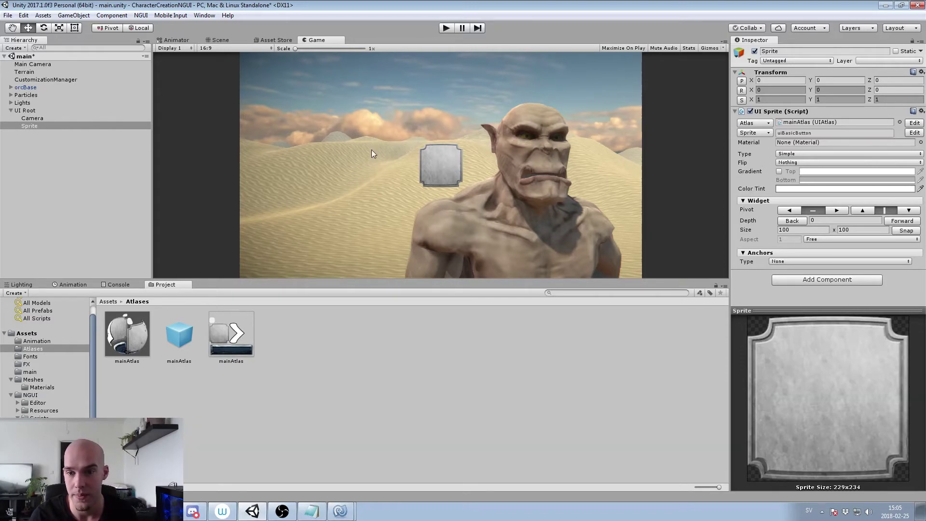
Face the Sprite head-on in the Scene view and stretch it with the Rect tool to about 356 by 272
{"action": "left_click", "coordinate": [220, 40]}
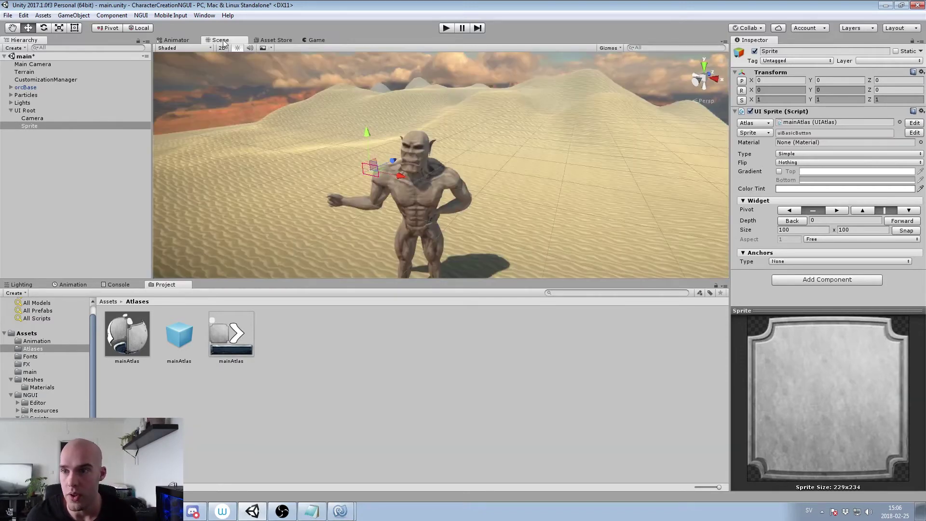
{"action": "left_click_drag", "start_coordinate": [482, 118], "coordinate": [530, 145], "text": "alt"}
{"action": "left_click", "coordinate": [694, 81]}
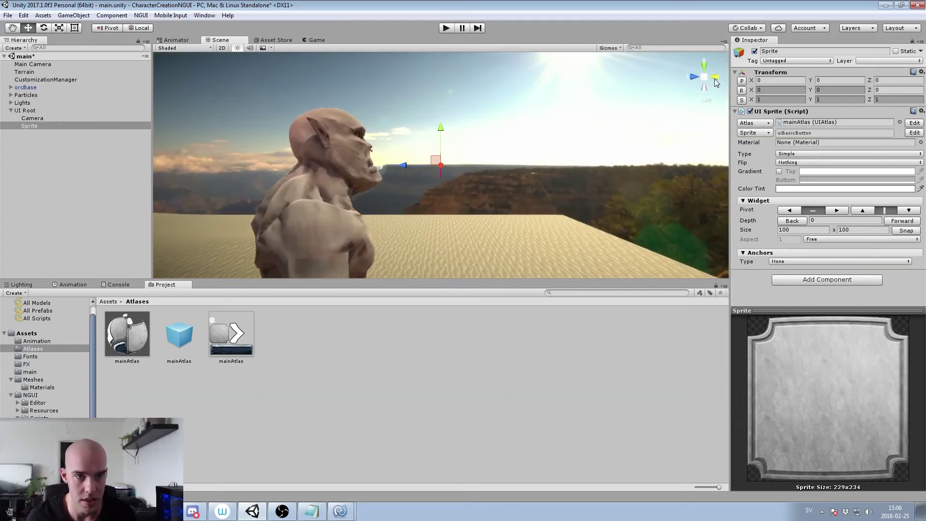
{"action": "left_click", "coordinate": [704, 77]}
{"action": "scroll", "coordinate": [455, 135], "scroll_direction": "up", "scroll_amount": 4}
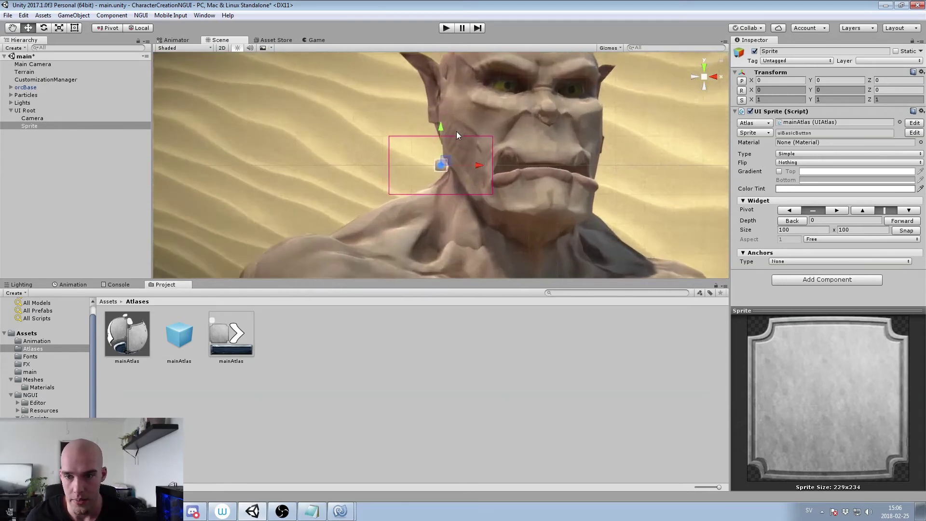
{"action": "scroll", "coordinate": [449, 154], "scroll_direction": "up", "scroll_amount": 8}
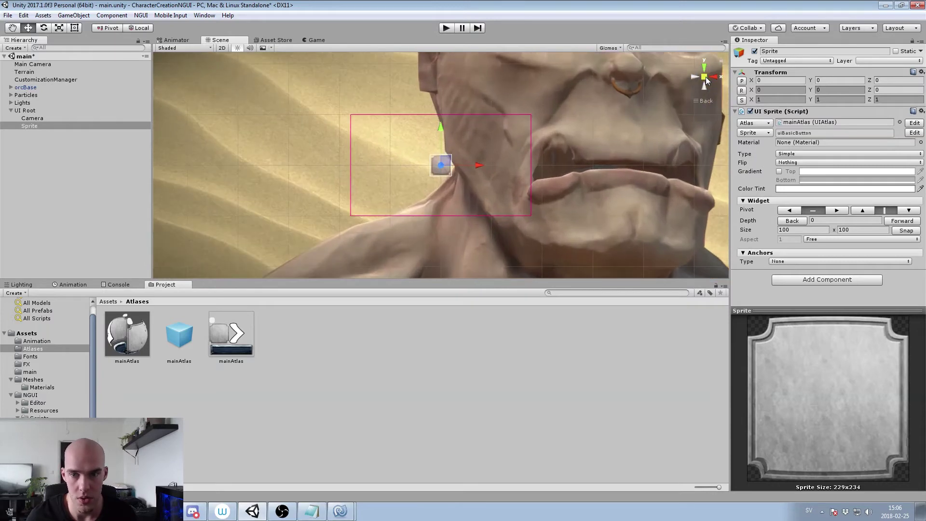
{"action": "mouse_move", "coordinate": [457, 147]}
{"action": "middle_mouse_down"}
{"action": "mouse_move", "coordinate": [463, 128]}
{"action": "mouse_move", "coordinate": [462, 137]}
{"action": "middle_mouse_up"}
{"action": "scroll", "coordinate": [459, 144], "scroll_direction": "down", "scroll_amount": 2}
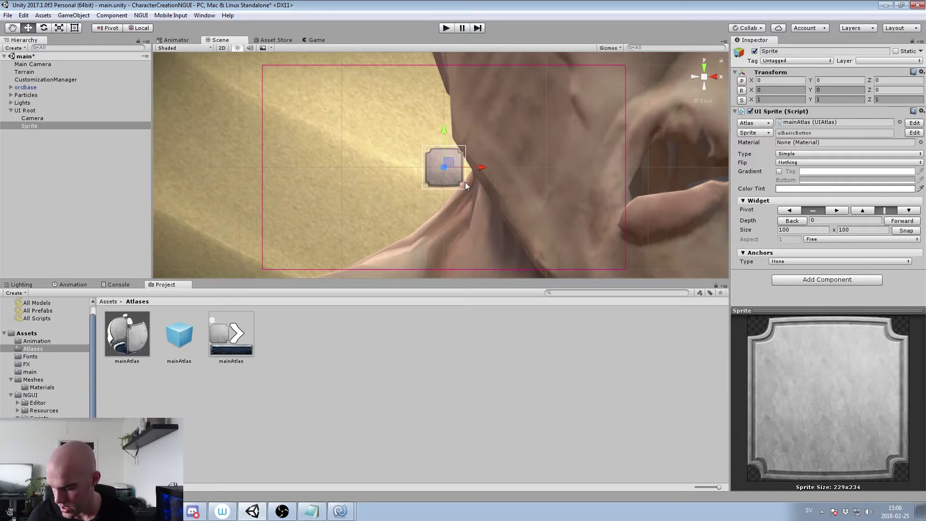
{"action": "left_click", "coordinate": [74, 28]}
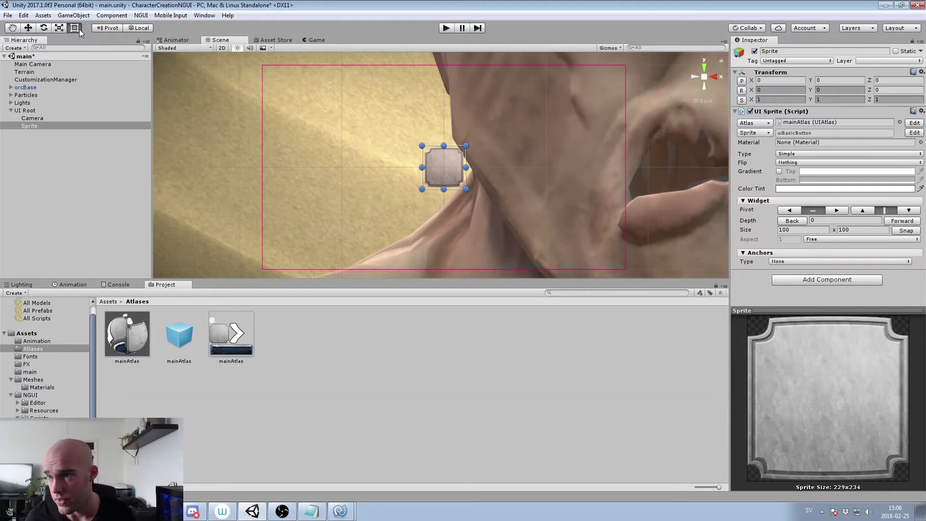
{"action": "left_click_drag", "start_coordinate": [465, 167], "coordinate": [577, 167]}
{"action": "left_click_drag", "start_coordinate": [504, 189], "coordinate": [508, 262]}
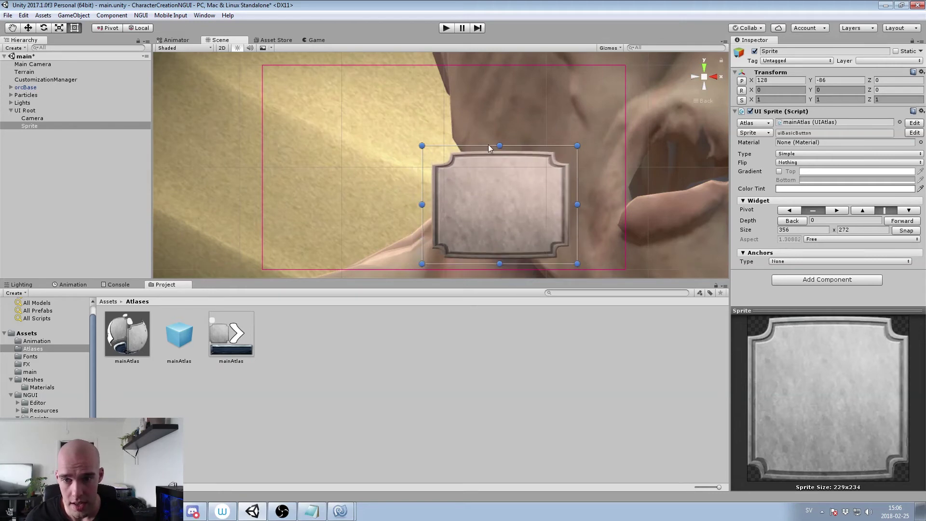
Extend the Sprite's left side until it is about 860 wide and set its type to Sliced
{"action": "left_click_drag", "start_coordinate": [419, 204], "coordinate": [203, 205]}
{"action": "middle_click_drag", "start_coordinate": [384, 191], "coordinate": [511, 171]}
{"action": "scroll", "coordinate": [511, 171], "scroll_direction": "down", "scroll_amount": 2}
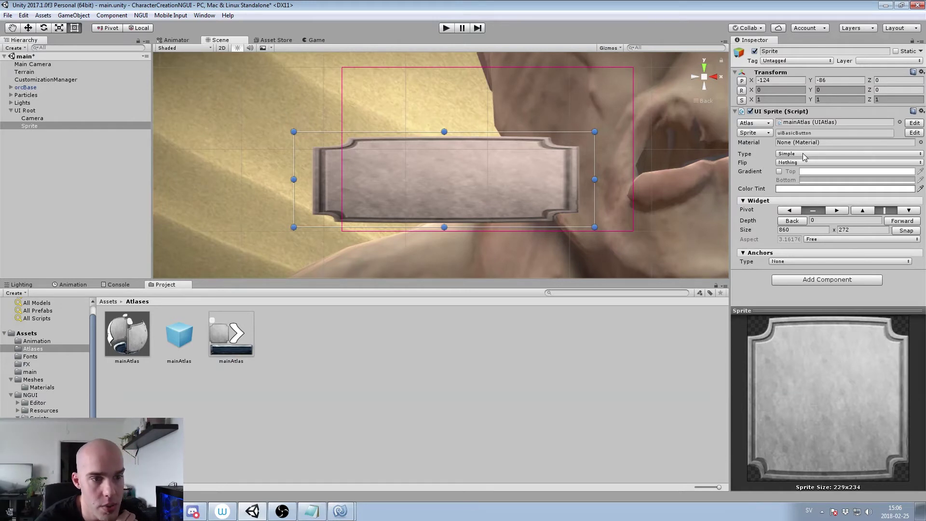
{"action": "left_click", "coordinate": [788, 155]}
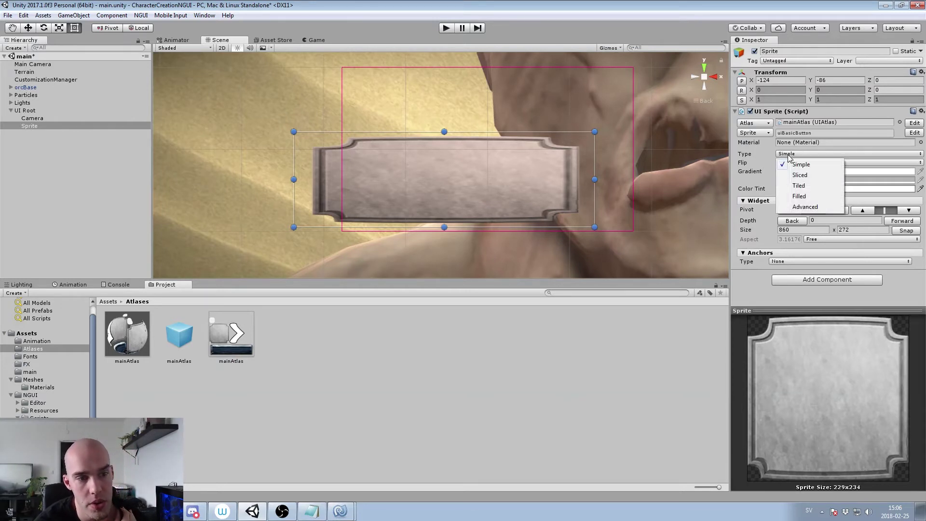
{"action": "left_click", "coordinate": [794, 177]}
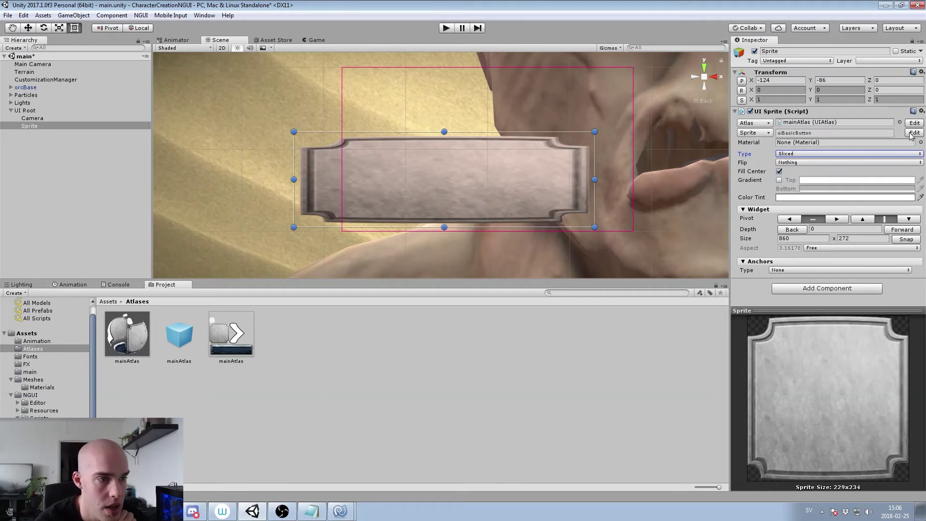
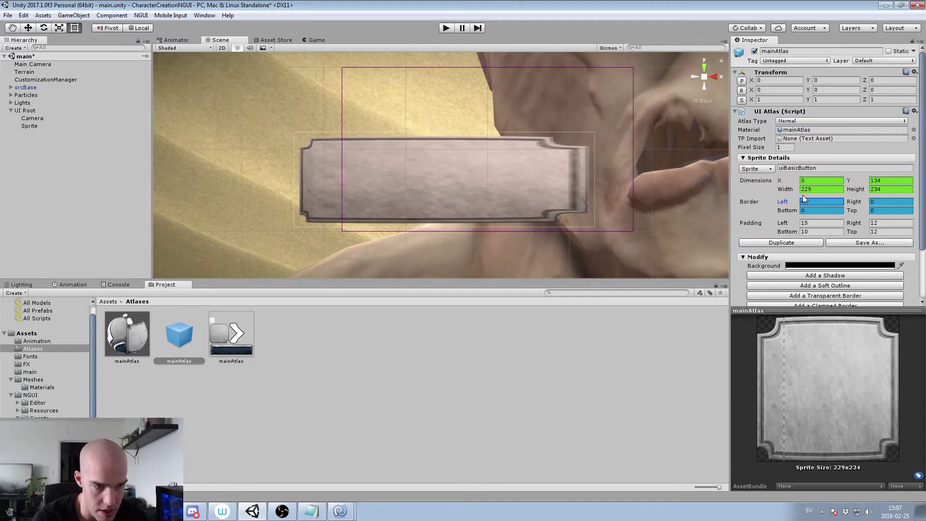
Set the uiBasicButton slicing borders in mainAtlas to left 44, right 42, bottom 40 and top 43
{"action": "left_click_drag", "start_coordinate": [852, 202], "coordinate": [867, 198]}
{"action": "left_click_drag", "start_coordinate": [799, 212], "coordinate": [865, 212]}
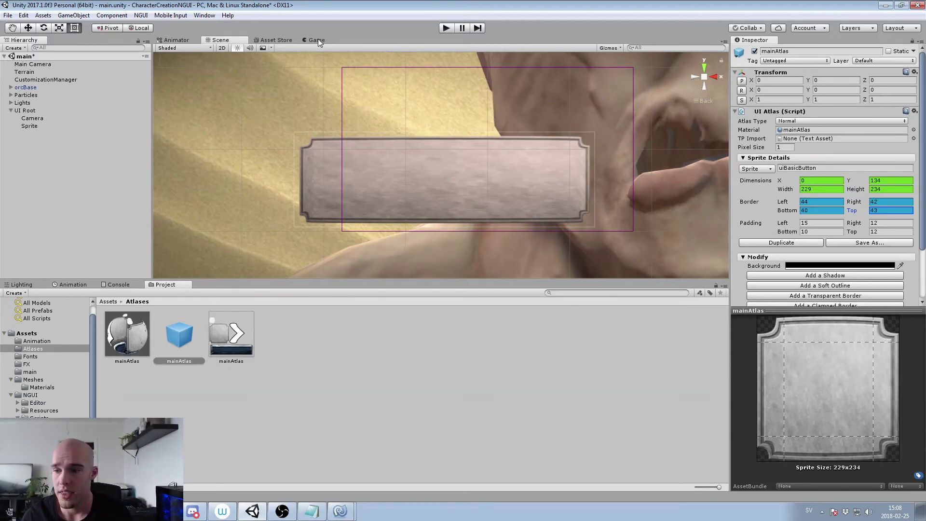
Dock the Game view below the Scene view and resize the Sprite to about 362 by 412 along the UI frame's left edge
{"action": "left_click_drag", "start_coordinate": [317, 39], "coordinate": [253, 288]}
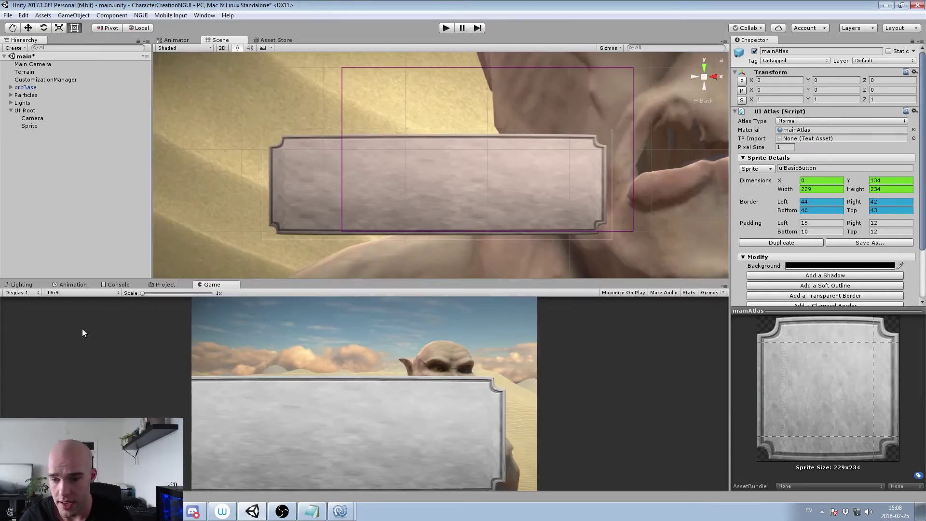
{"action": "right_click_drag", "start_coordinate": [351, 172], "coordinate": [302, 172]}
{"action": "left_click", "coordinate": [341, 169]}
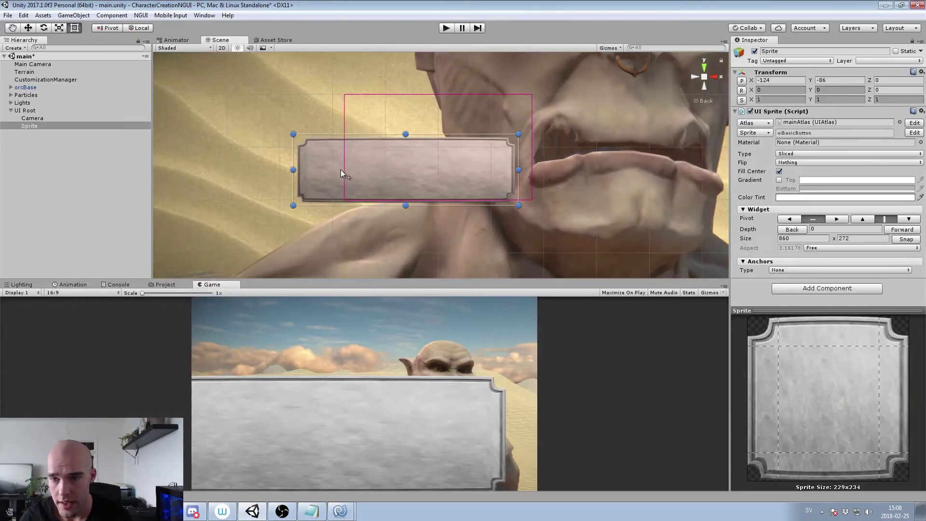
{"action": "scroll", "coordinate": [311, 179], "scroll_direction": "up", "scroll_amount": 1}
{"action": "middle_click_drag", "start_coordinate": [306, 187], "coordinate": [342, 210]}
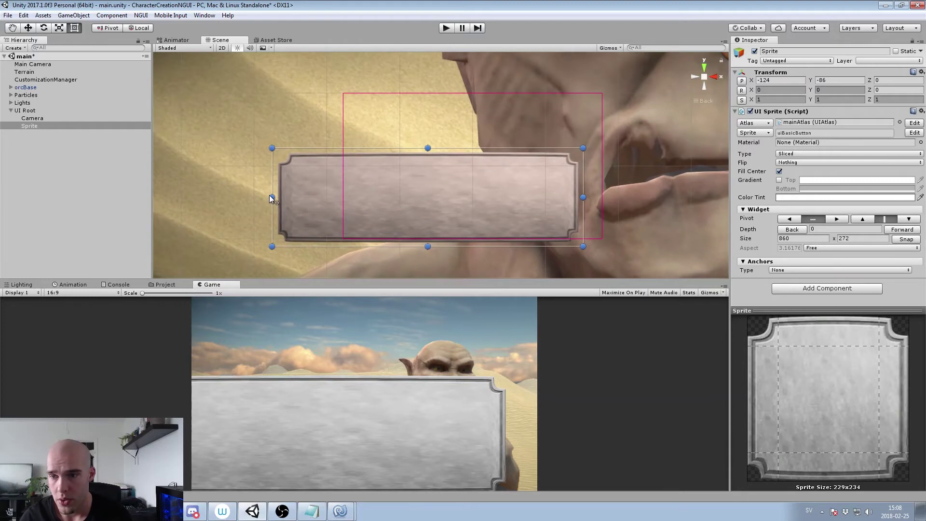
{"action": "left_click_drag", "start_coordinate": [285, 196], "coordinate": [341, 197]}
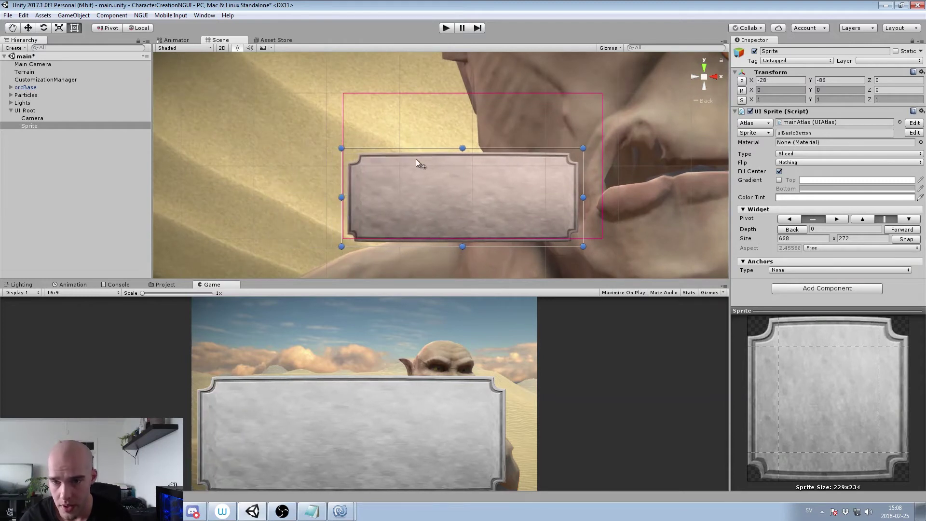
{"action": "left_click_drag", "start_coordinate": [461, 148], "coordinate": [462, 90]}
{"action": "left_click_drag", "start_coordinate": [583, 168], "coordinate": [470, 159]}
{"action": "left_click_drag", "start_coordinate": [416, 232], "coordinate": [418, 226]}
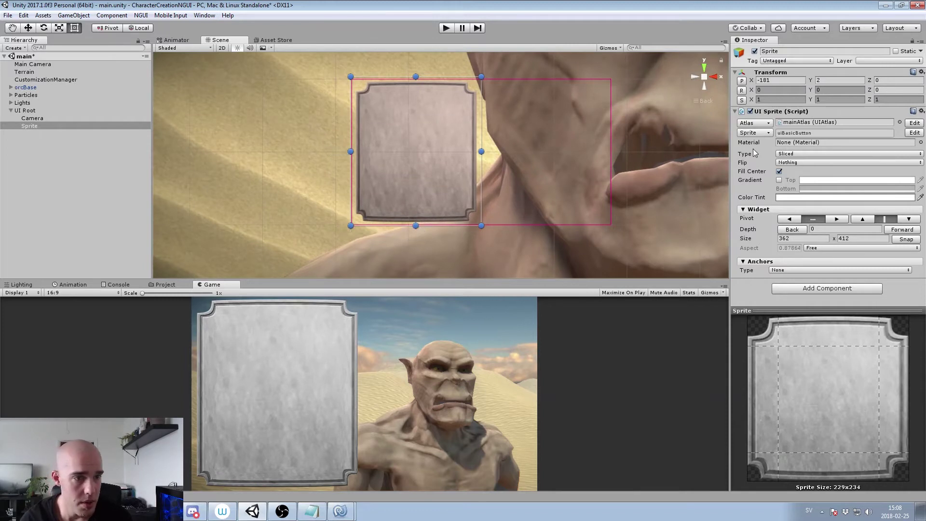
Open uiBasicButton in mainAtlas for editing and reduce the atlas Pixel Size to 0.59
{"action": "left_click", "coordinate": [914, 132]}
{"action": "left_click", "coordinate": [782, 147]}
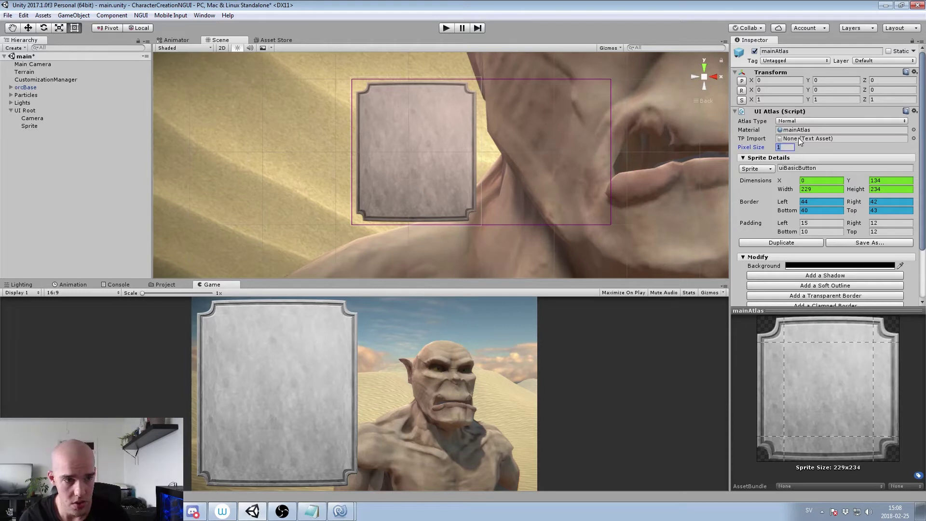
{"action": "left_click_drag", "start_coordinate": [763, 149], "coordinate": [758, 150]}
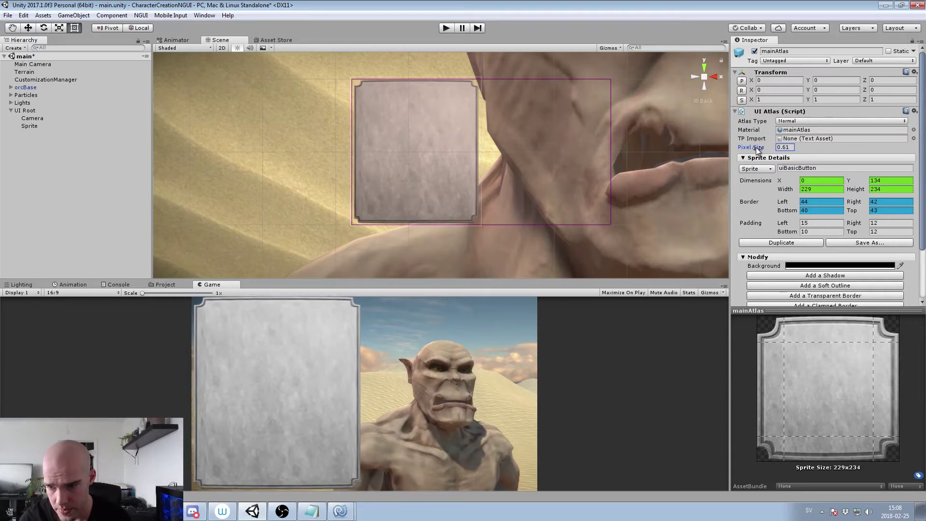
{"action": "left_click_drag", "start_coordinate": [757, 150], "coordinate": [752, 138]}
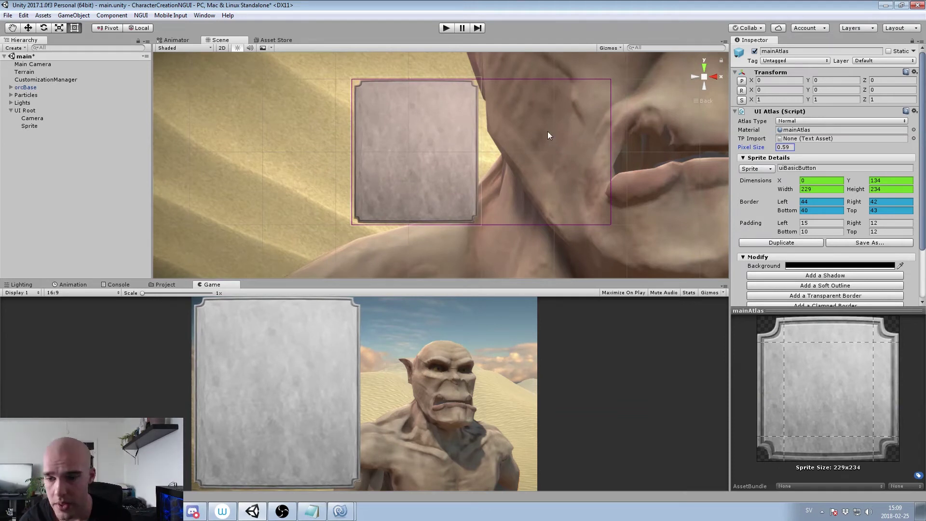
Narrow the Sprite from its right side to a width of about 306 with the Rect tool
{"action": "left_click", "coordinate": [459, 142]}
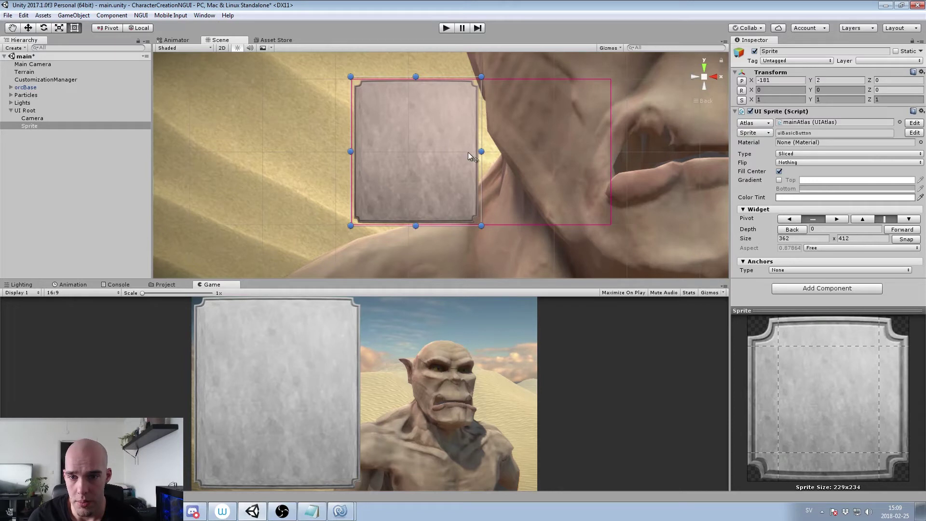
{"action": "left_click_drag", "start_coordinate": [483, 152], "coordinate": [477, 152]}
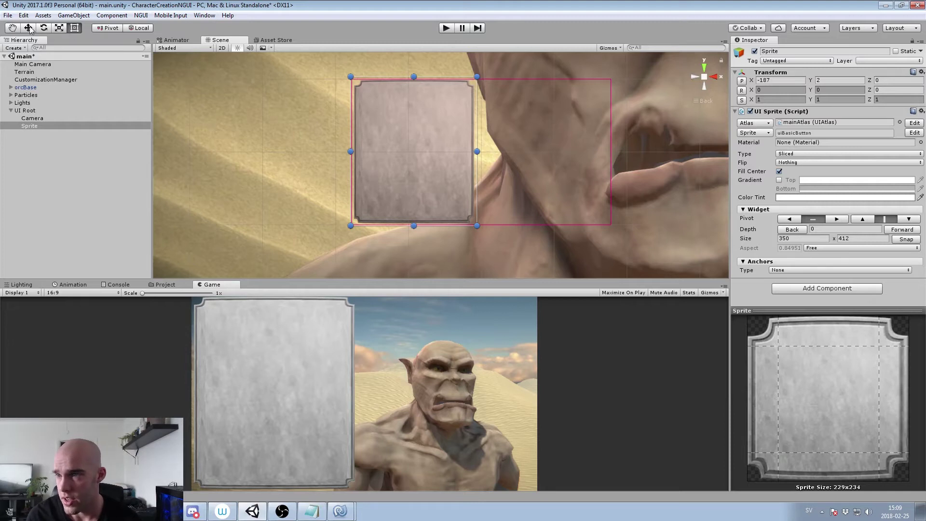
{"action": "key", "text": "q"}
{"action": "key", "text": "w"}
{"action": "left_click", "coordinate": [76, 29]}
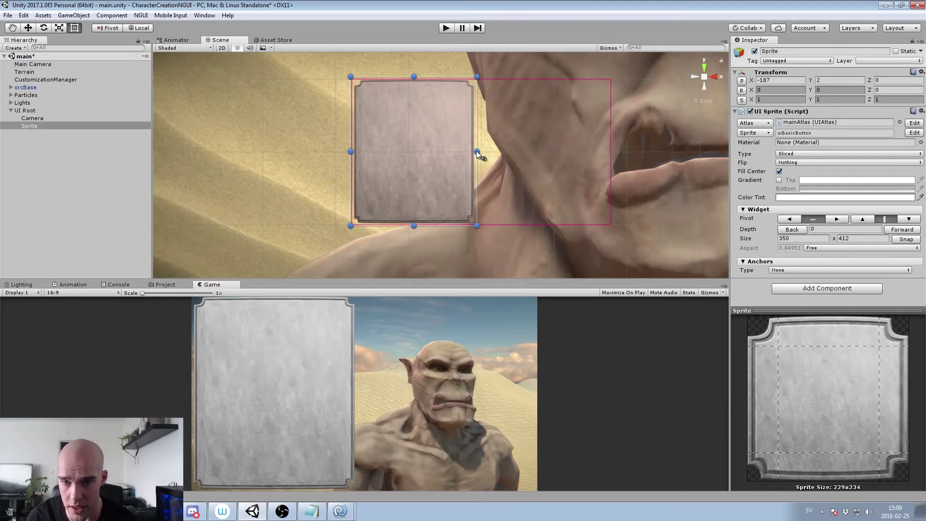
{"action": "left_click_drag", "start_coordinate": [475, 152], "coordinate": [460, 156]}
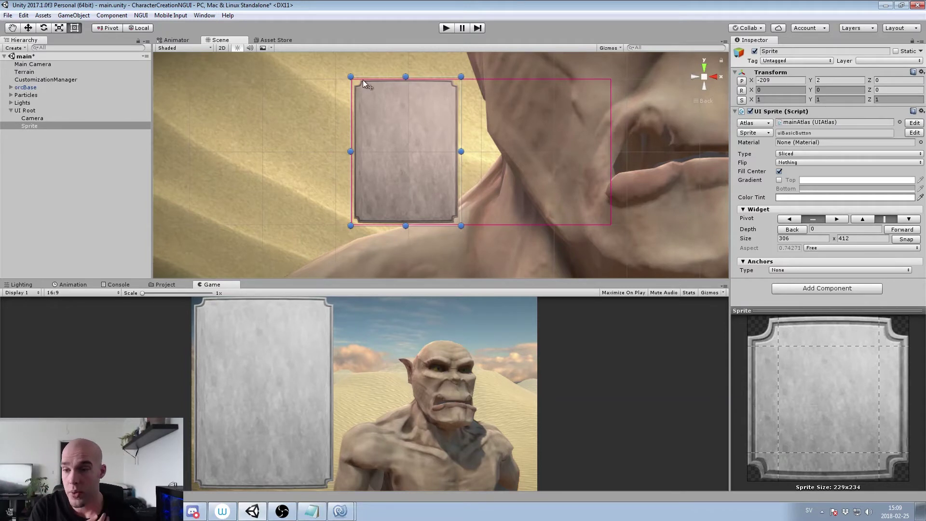
Rename the Sprite object under UI Root as Background
{"action": "left_click", "coordinate": [34, 126]}
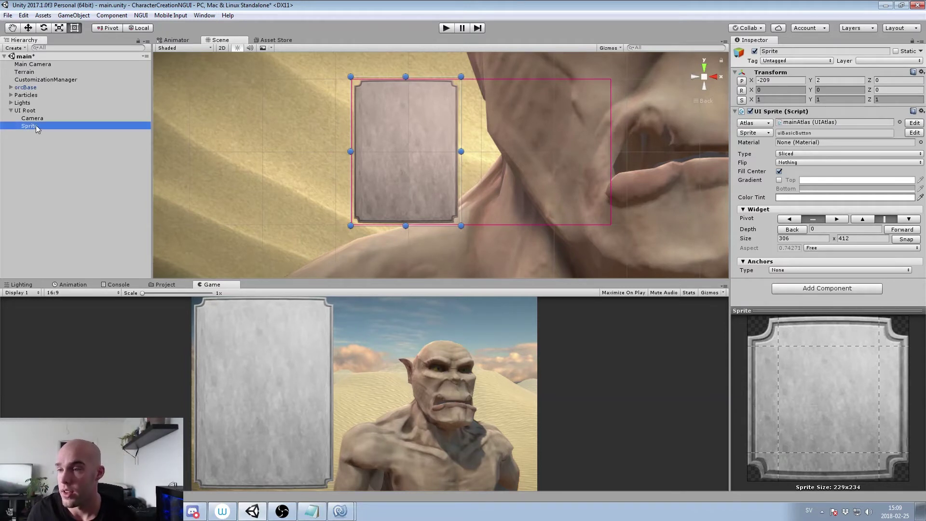
{"action": "key", "text": "F2"}
{"action": "type", "text": "Background"}
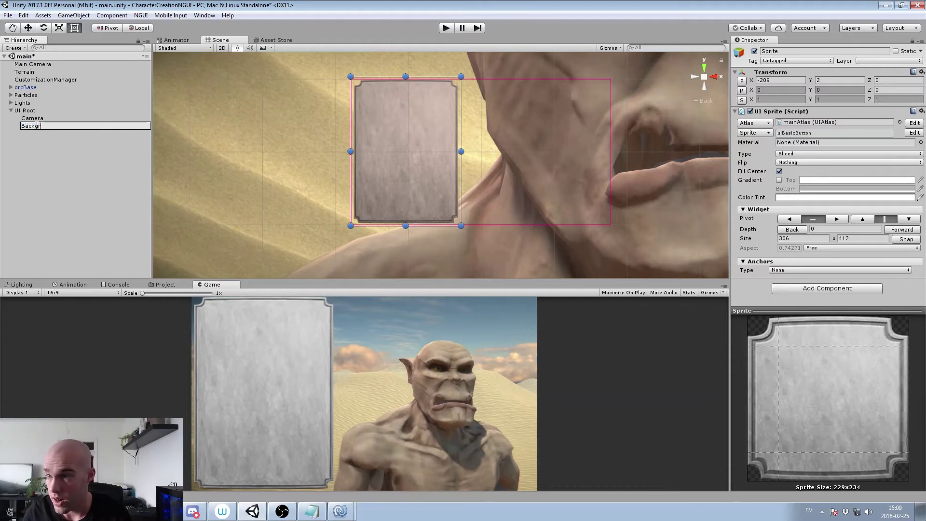
{"action": "key", "text": "Return"}
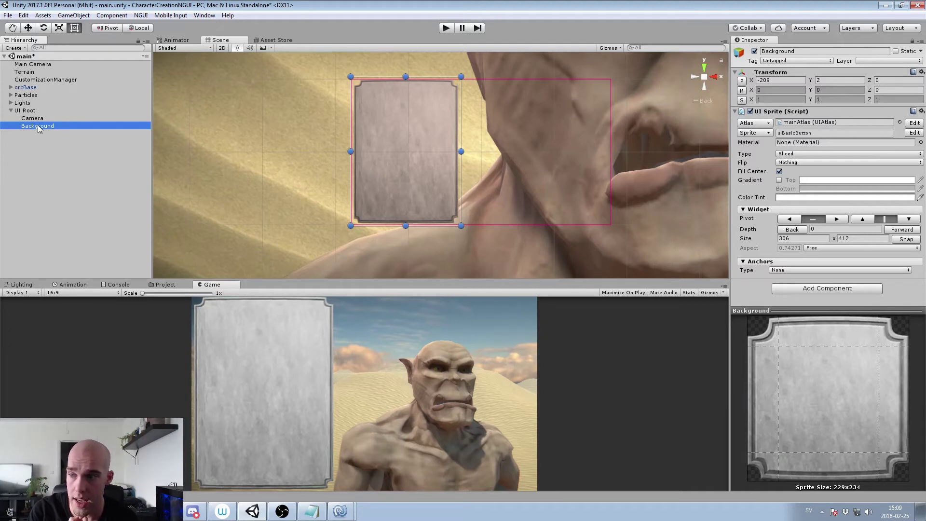
Create an empty child object under Background and name it Grid
{"action": "right_click", "coordinate": [38, 125]}
{"action": "left_click", "coordinate": [64, 207]}
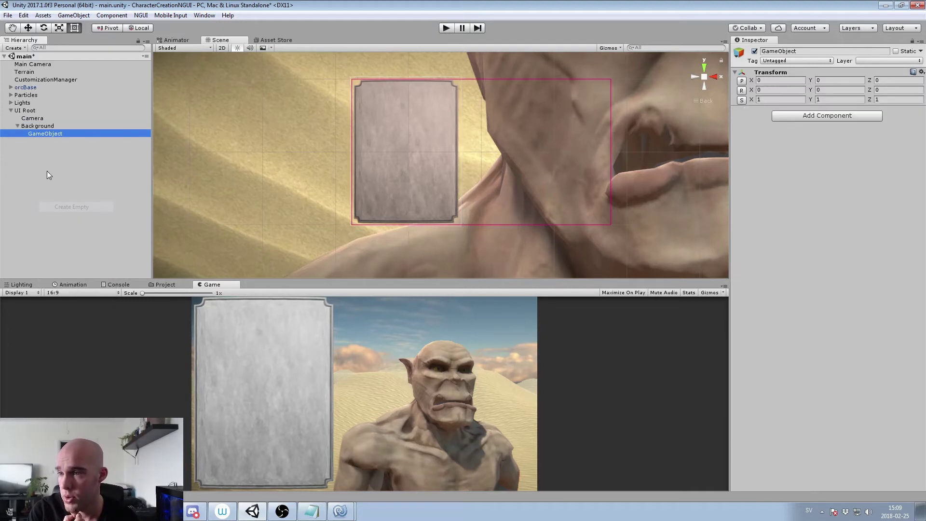
{"action": "left_click", "coordinate": [47, 133]}
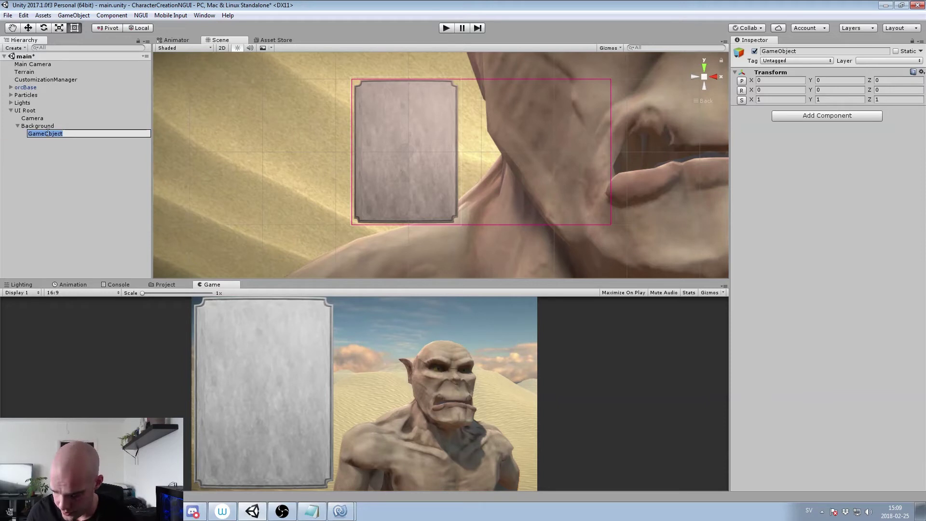
{"action": "type", "text": "Grid"}
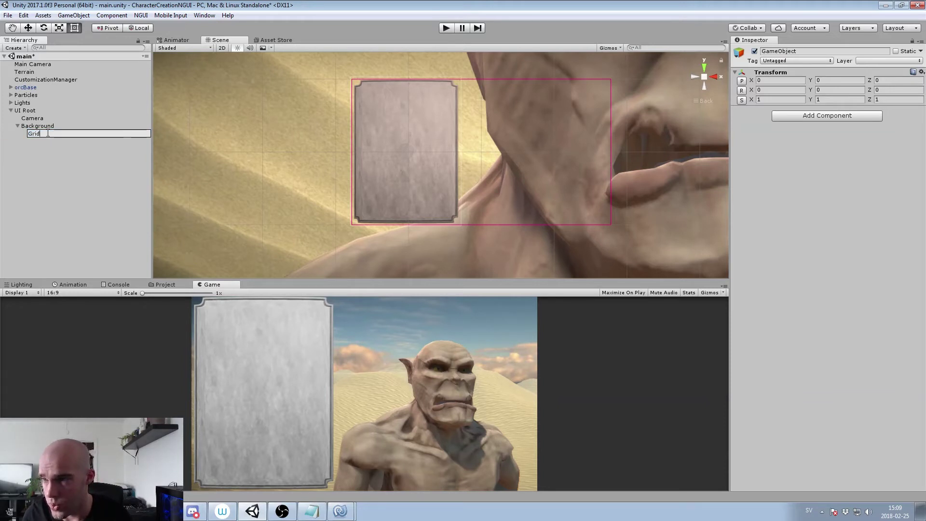
{"action": "key", "text": "Return"}
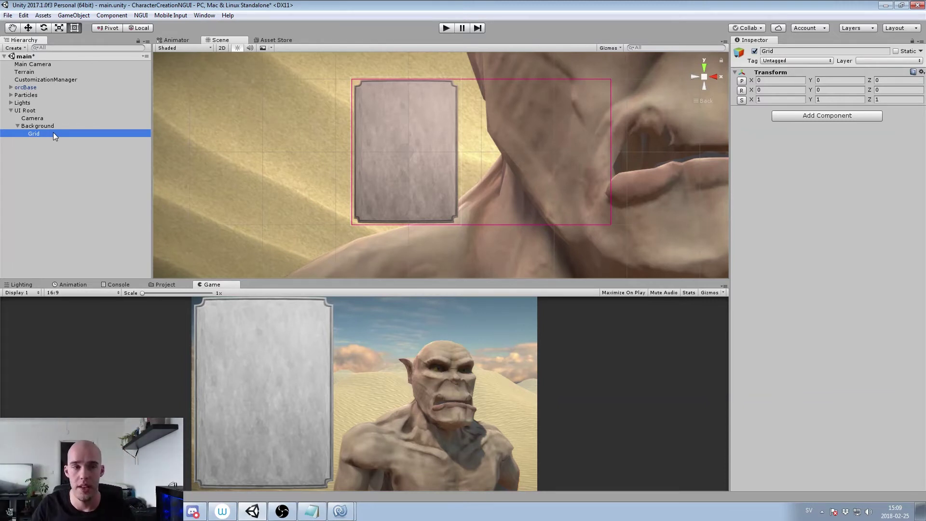
Add the NGUI Grid component to the Grid object
{"action": "left_click", "coordinate": [819, 118]}
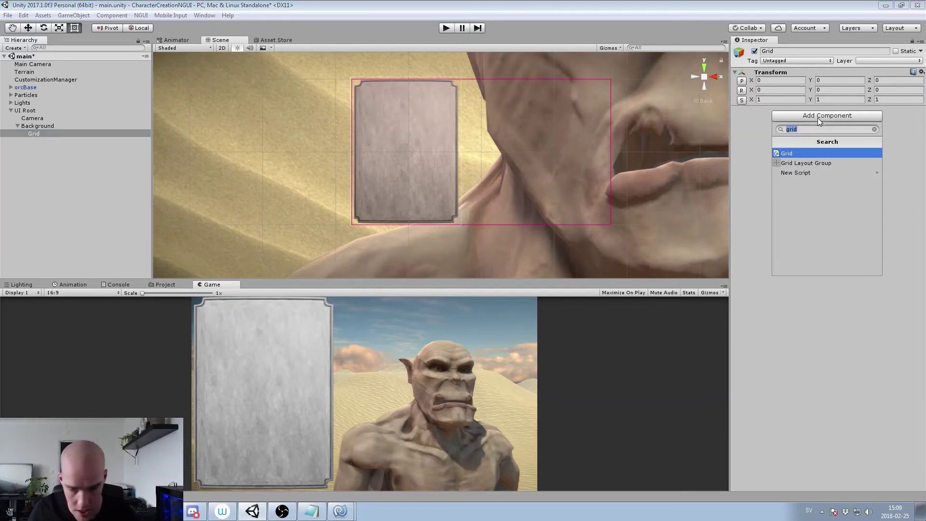
{"action": "type", "text": "gir"}
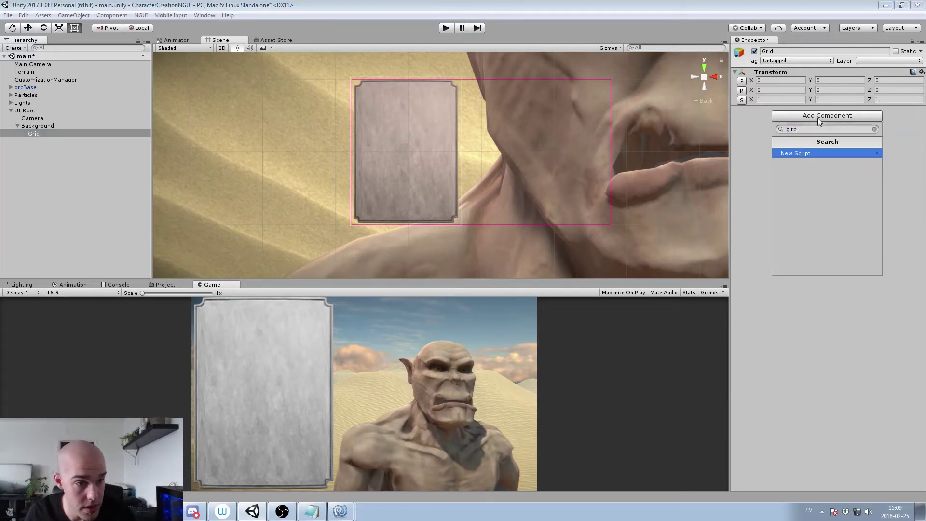
{"action": "key", "text": "BackSpace"}
{"action": "key", "text": "BackSpace"}
{"action": "type", "text": "rid"}
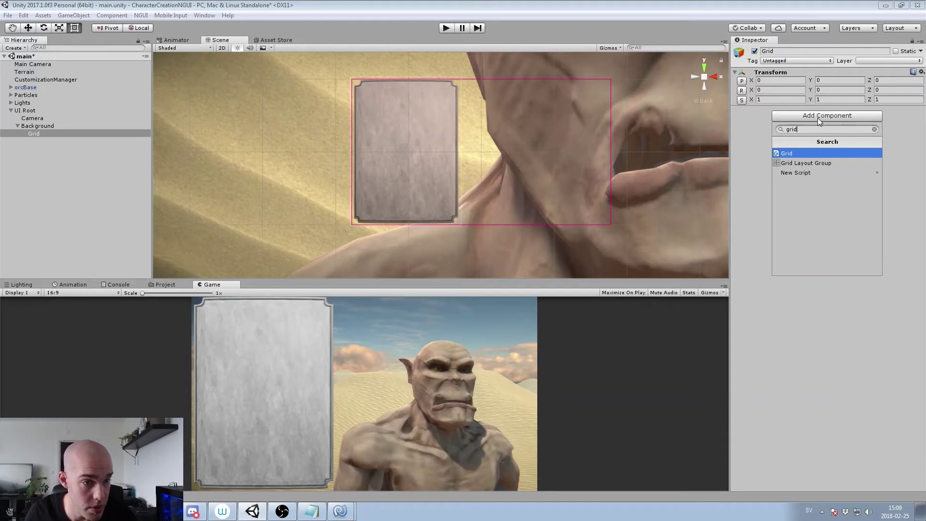
{"action": "key", "text": "Return"}
Set the UI Grid's arrangement to Vertical and its pivot to Top
{"action": "left_click", "coordinate": [830, 118]}
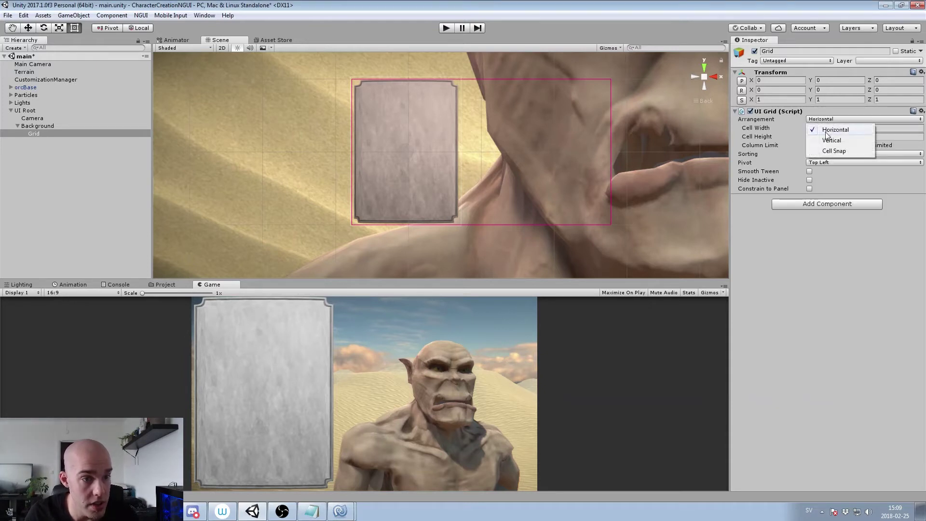
{"action": "left_click", "coordinate": [828, 138]}
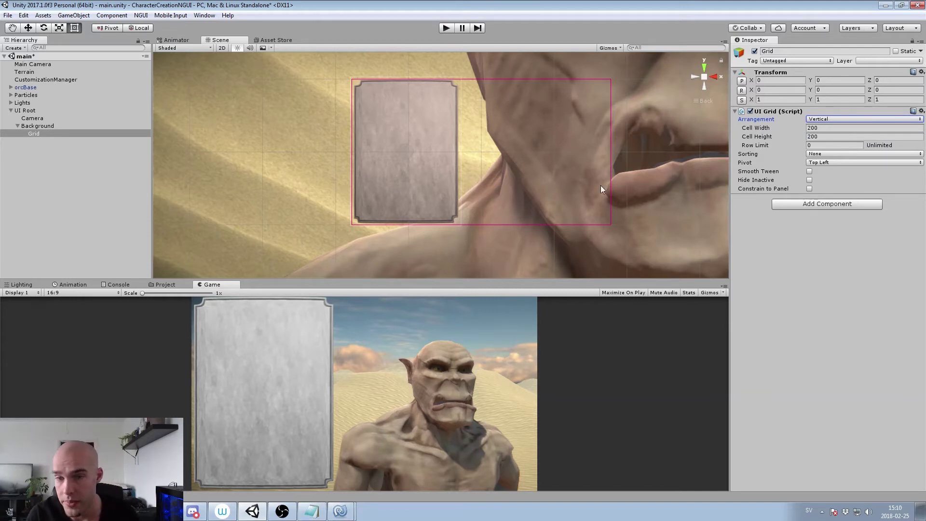
{"action": "left_click", "coordinate": [815, 162]}
{"action": "left_click", "coordinate": [820, 185]}
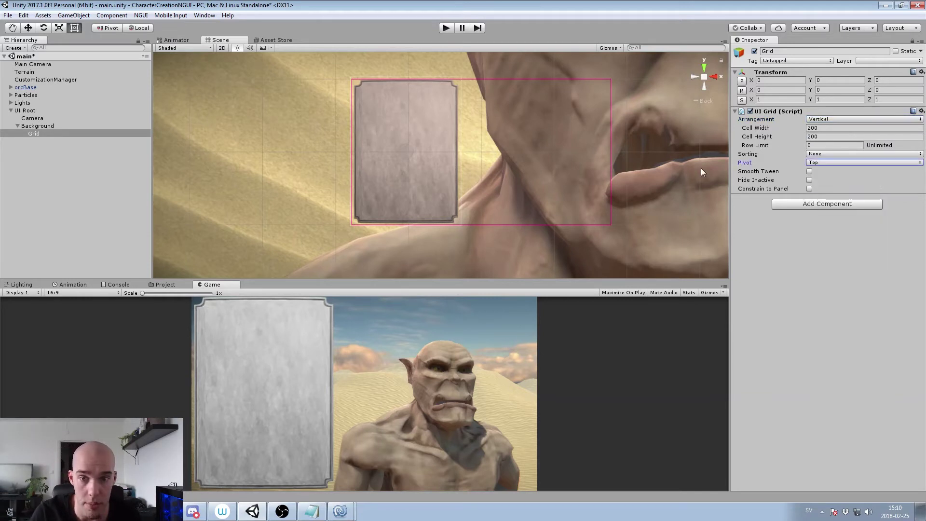
Move the Grid object up near the top edge of the background panel, to Y about 166
{"action": "key", "text": "w"}
{"action": "left_click_drag", "start_coordinate": [405, 114], "coordinate": [416, 50]}
{"action": "left_click", "coordinate": [101, 147]}
{"action": "left_click", "coordinate": [34, 134]}
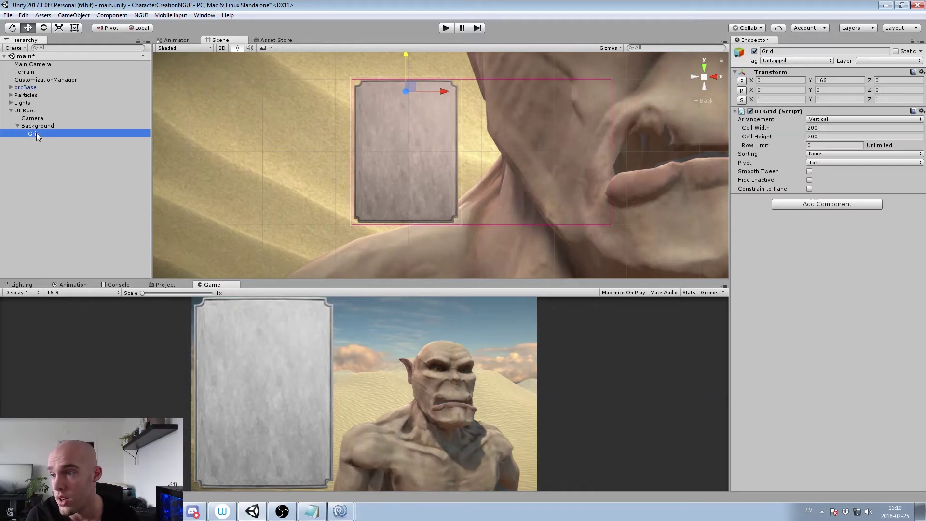
Create an empty child object under Grid and name it Element
{"action": "right_click", "coordinate": [38, 133]}
{"action": "left_click", "coordinate": [80, 214]}
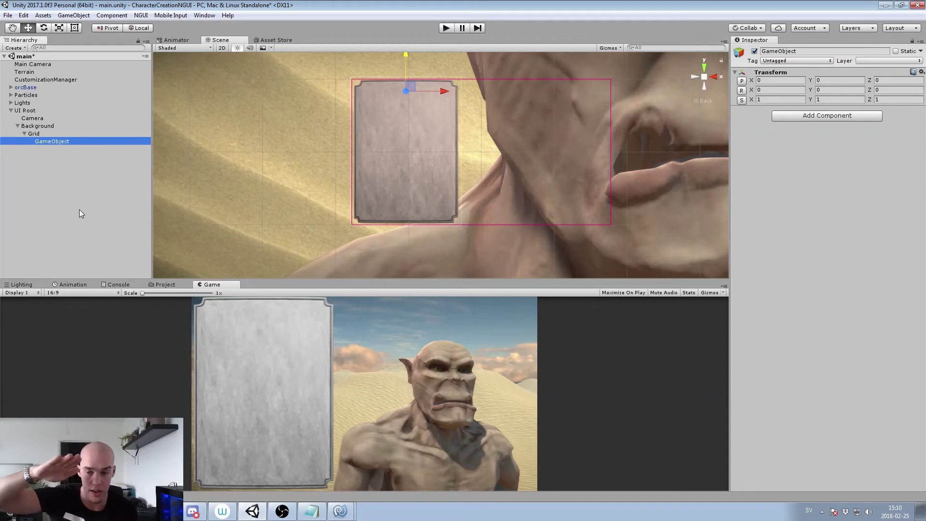
{"action": "left_click", "coordinate": [60, 141]}
{"action": "type", "text": "Element"}
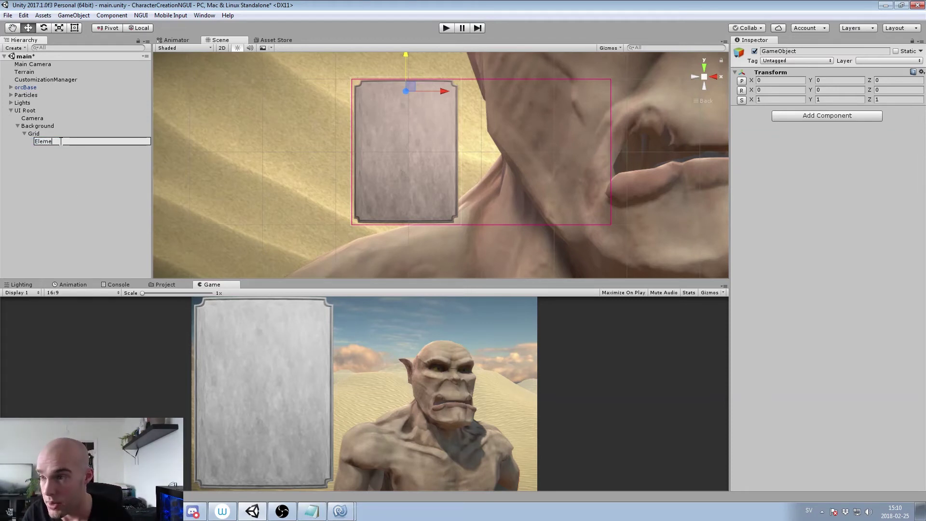
{"action": "key", "text": "Return"}
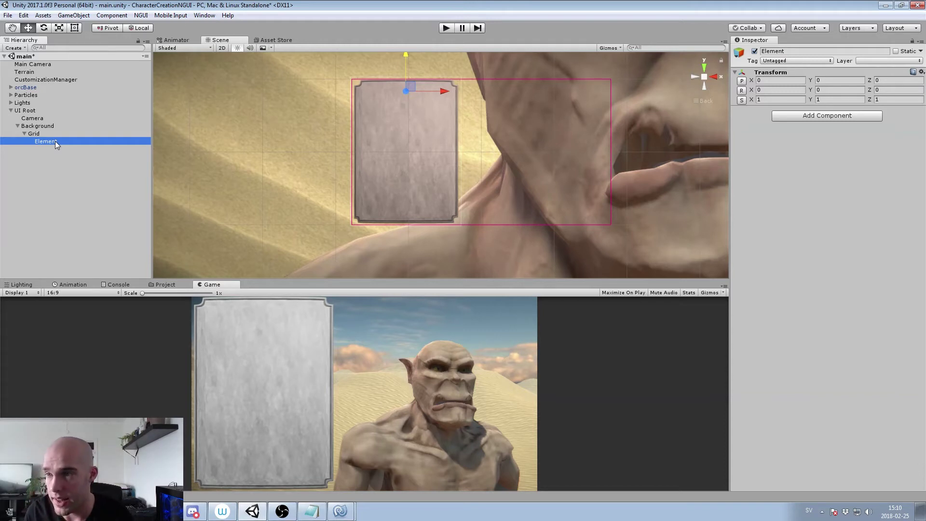
Create an NGUI label under Element with its gradient turned off and a font size of 21
{"action": "left_click", "coordinate": [141, 15]}
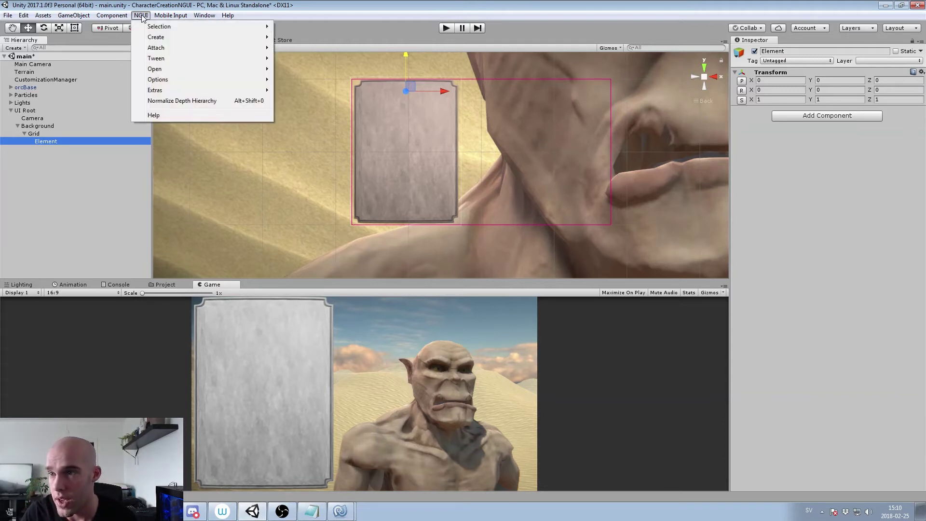
{"action": "mouse_move", "coordinate": [177, 39]}
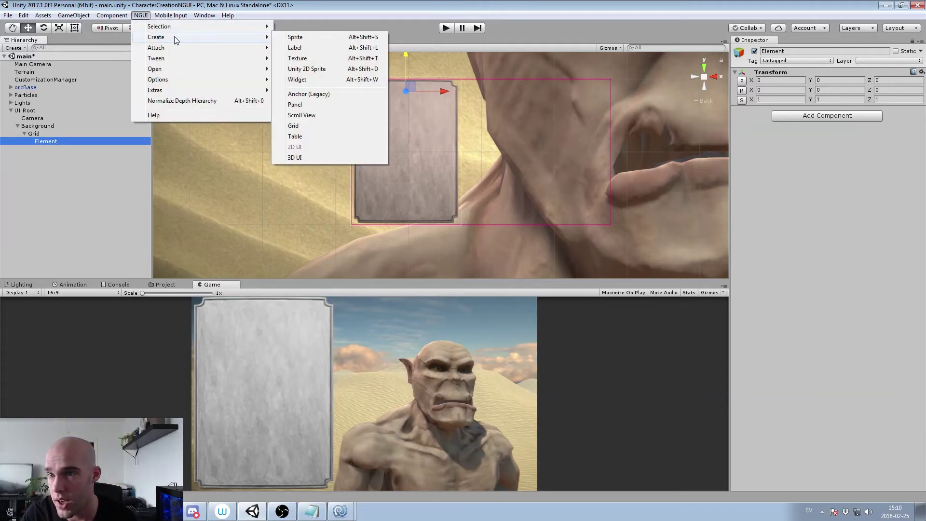
{"action": "left_click", "coordinate": [368, 49]}
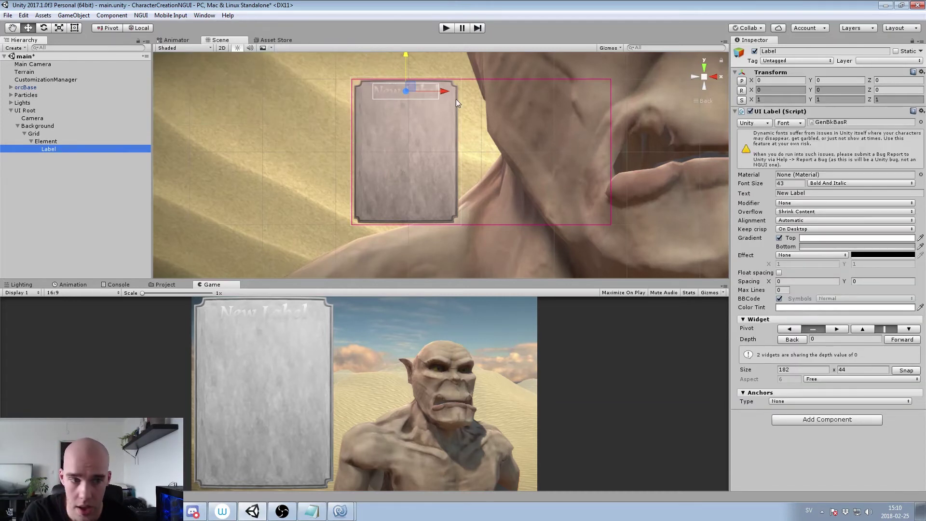
{"action": "left_click", "coordinate": [779, 238]}
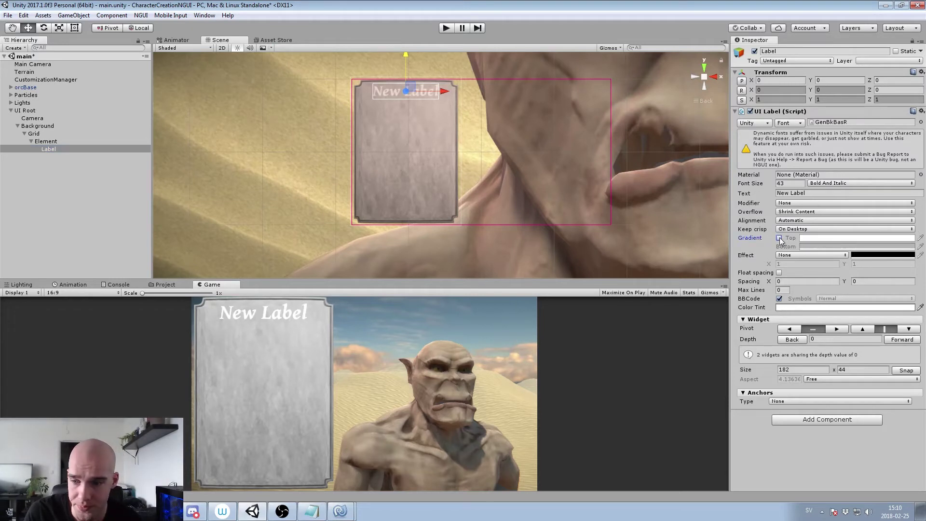
{"action": "left_click_drag", "start_coordinate": [767, 184], "coordinate": [754, 186]}
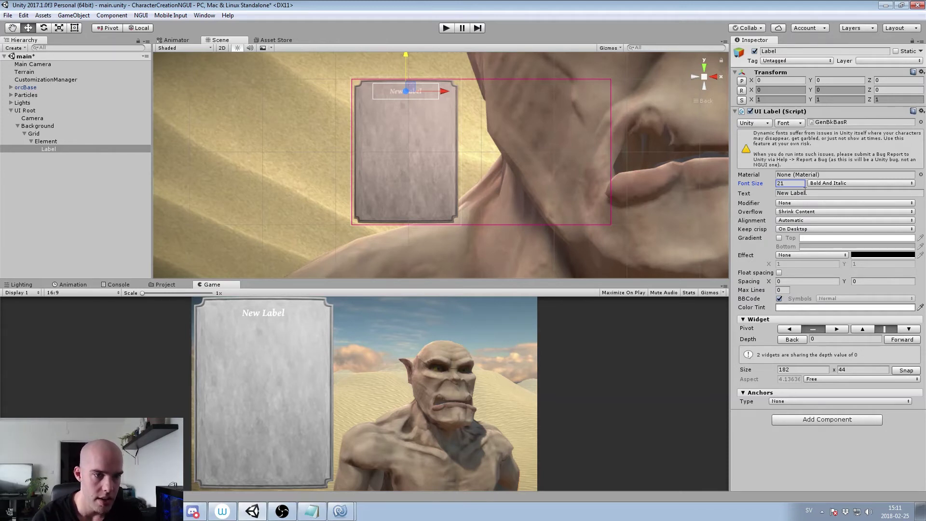
Try the Italic, Normal and Bold font styles on the label and return it to Bold And Italic
{"action": "left_click", "coordinate": [828, 184]}
{"action": "left_click", "coordinate": [832, 216]}
{"action": "left_click", "coordinate": [832, 183]}
{"action": "left_click", "coordinate": [833, 194]}
{"action": "left_click", "coordinate": [829, 183]}
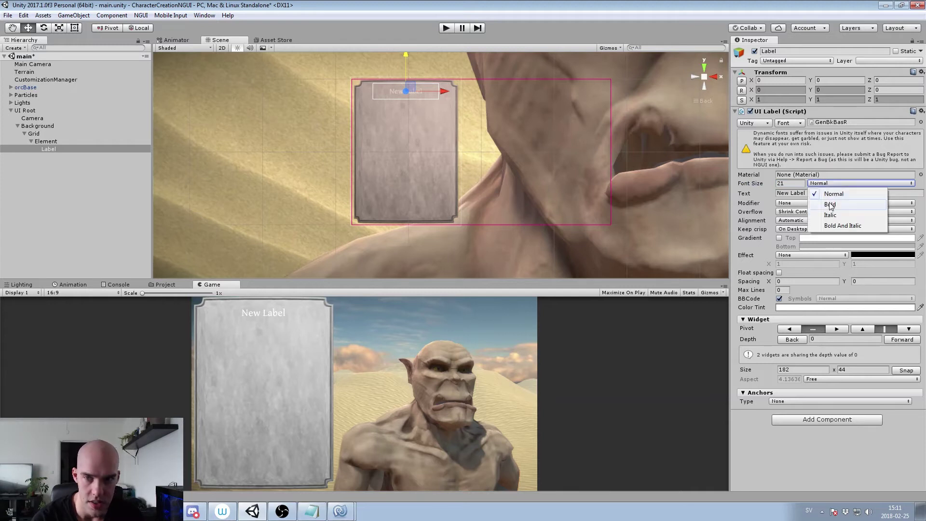
{"action": "left_click", "coordinate": [831, 205]}
{"action": "left_click", "coordinate": [838, 183]}
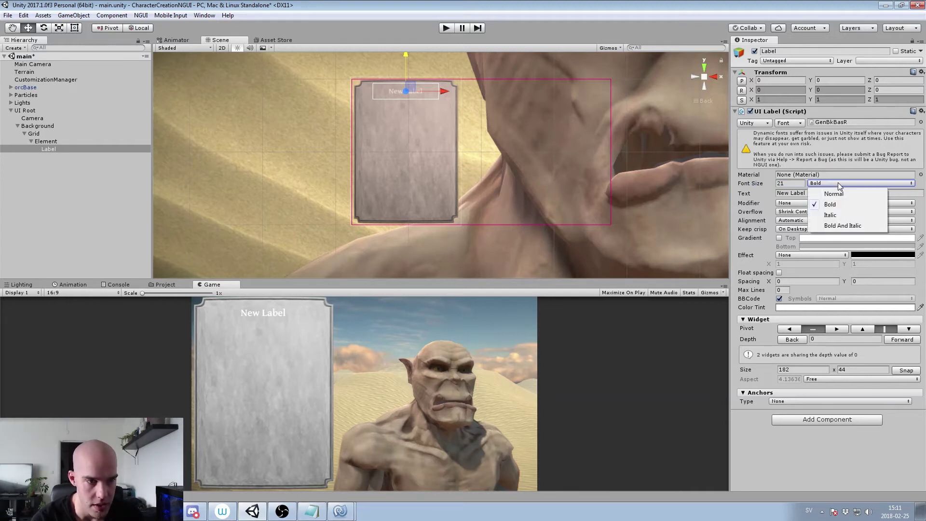
{"action": "left_click", "coordinate": [831, 226]}
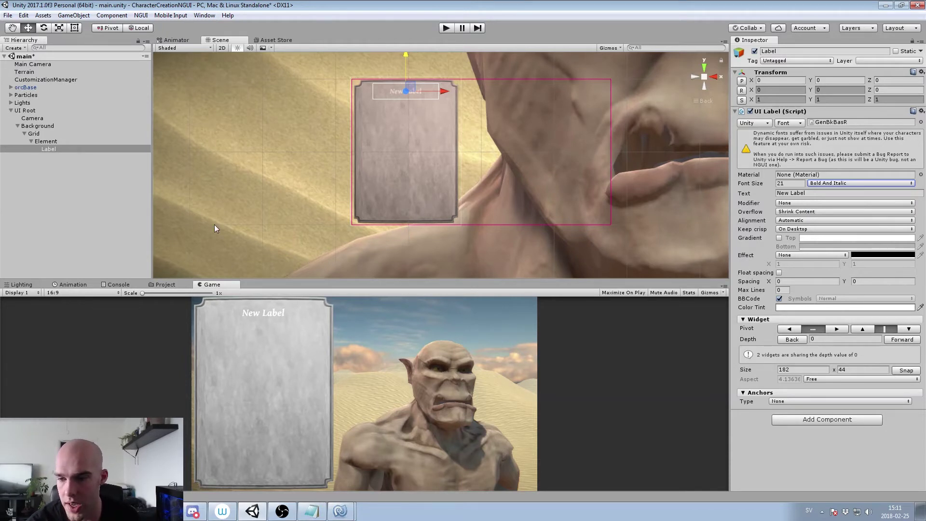
Change the label's text to Hair and reduce its widget width to 90
{"action": "left_click", "coordinate": [807, 192]}
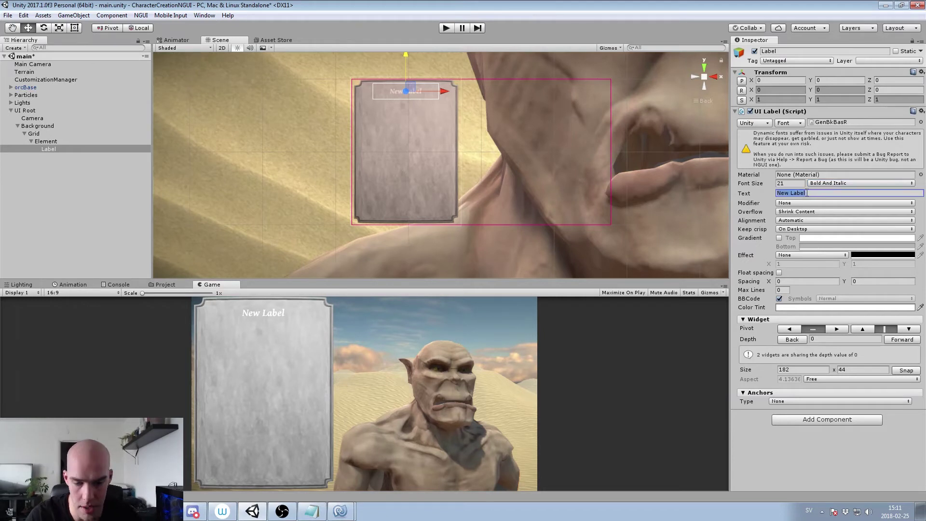
{"action": "type", "text": "Hair"}
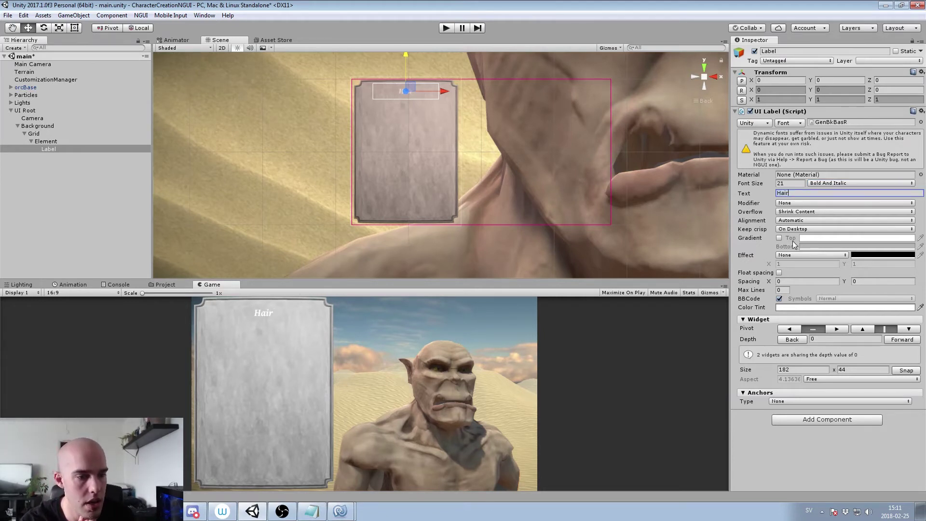
{"action": "left_click_drag", "start_coordinate": [763, 371], "coordinate": [717, 367]}
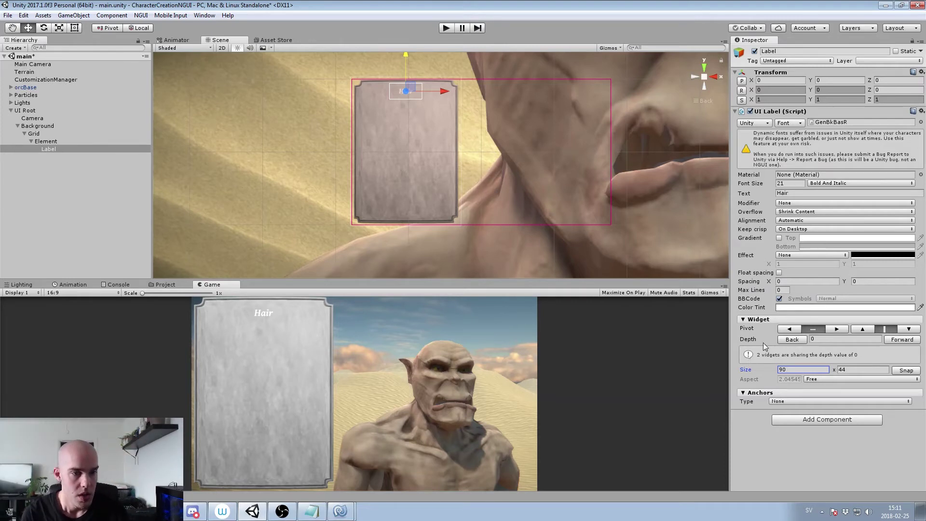
Create an NGUI sprite under Element and assign it the roundedPanel sprite from mainAtlas
{"action": "middle_click_drag", "start_coordinate": [392, 108], "coordinate": [465, 179]}
{"action": "scroll", "coordinate": [399, 115], "scroll_direction": "up", "scroll_amount": 2}
{"action": "right_click", "coordinate": [51, 142]}
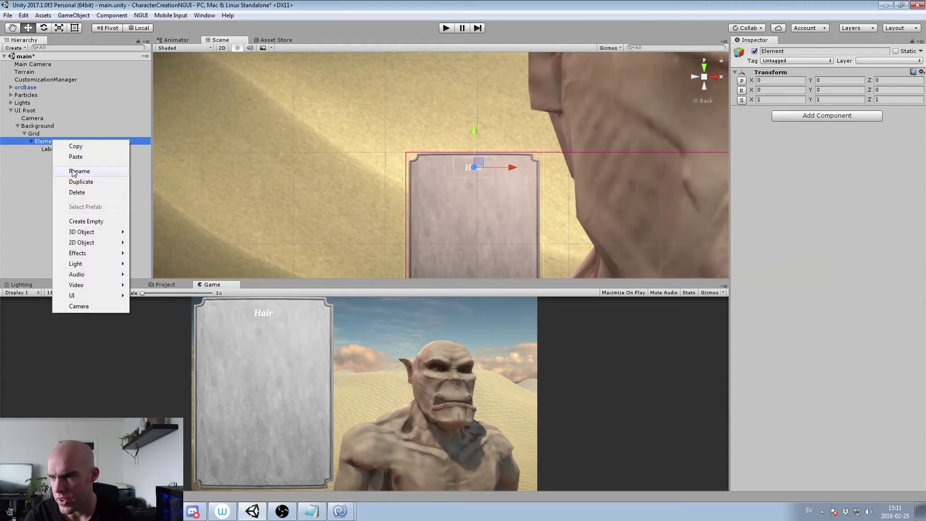
{"action": "mouse_move", "coordinate": [102, 233]}
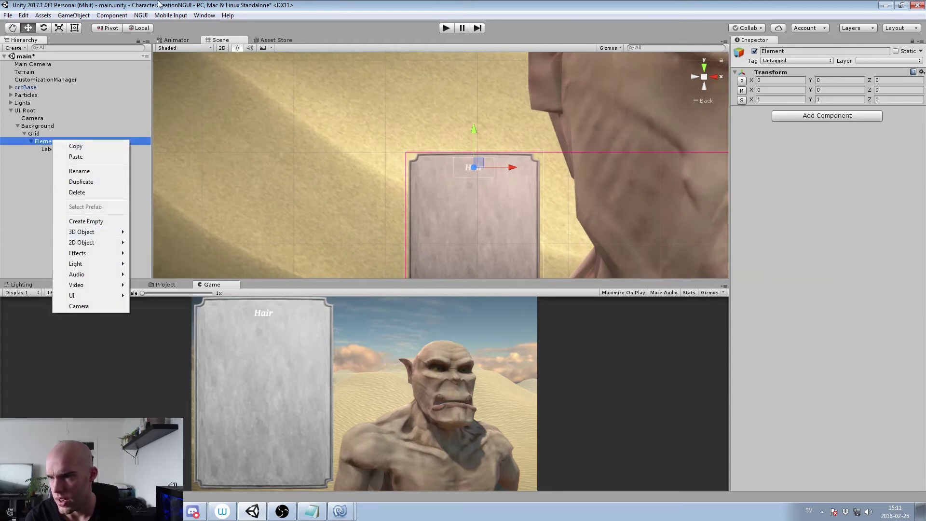
{"action": "key", "text": "Escape"}
{"action": "left_click", "coordinate": [140, 16]}
{"action": "left_click", "coordinate": [140, 15]}
{"action": "left_click", "coordinate": [140, 16]}
{"action": "mouse_move", "coordinate": [179, 61]}
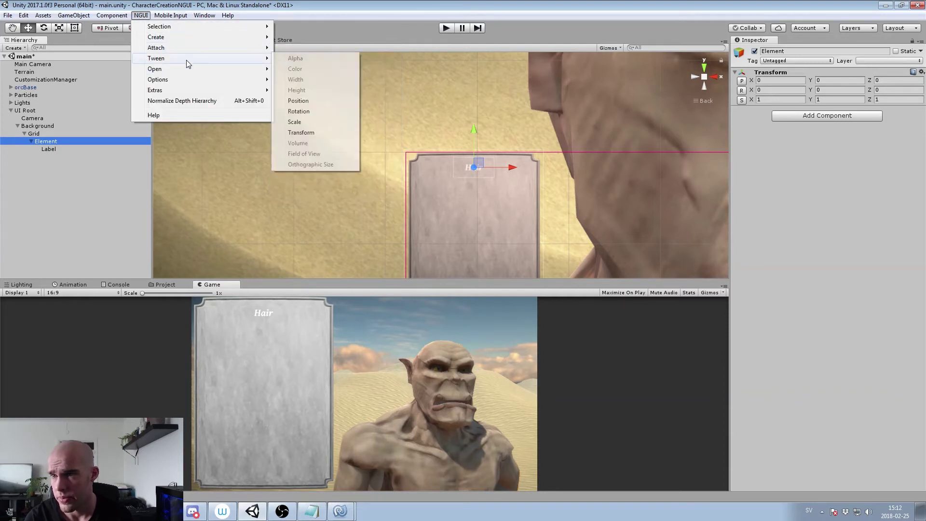
{"action": "mouse_move", "coordinate": [164, 37]}
{"action": "left_click", "coordinate": [296, 37]}
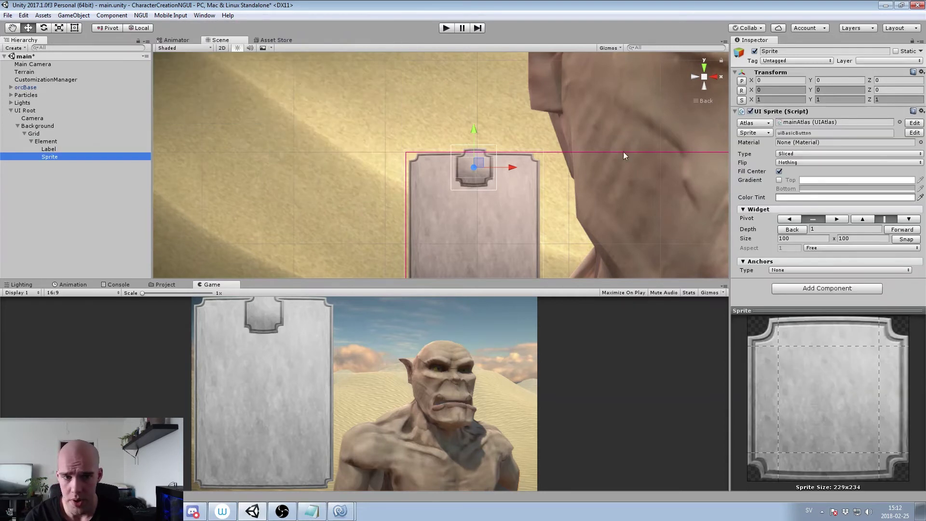
{"action": "left_click", "coordinate": [753, 133]}
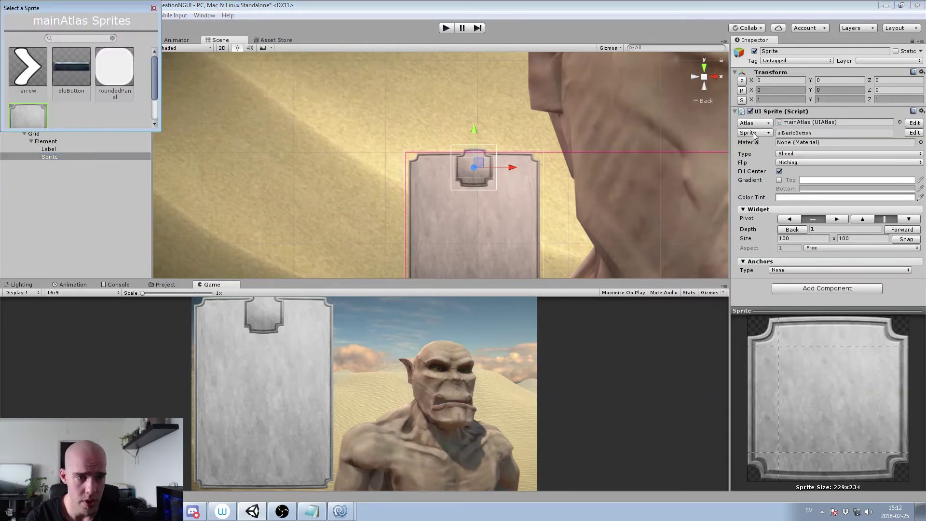
{"action": "double_click", "coordinate": [112, 79]}
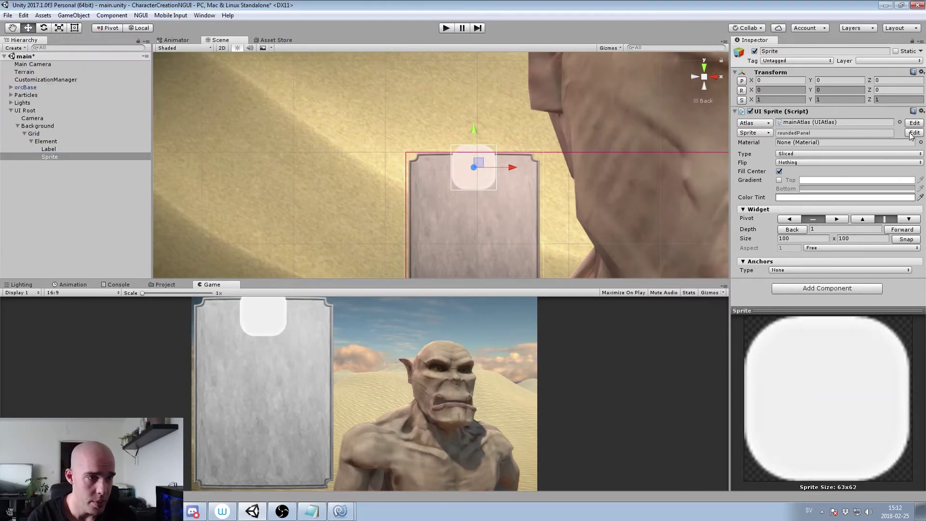
Edit roundedPanel in mainAtlas and set its left, right, bottom and top borders to 20
{"action": "left_click", "coordinate": [913, 133]}
{"action": "left_click_drag", "start_coordinate": [786, 203], "coordinate": [799, 213]}
{"action": "left_click", "coordinate": [889, 205]}
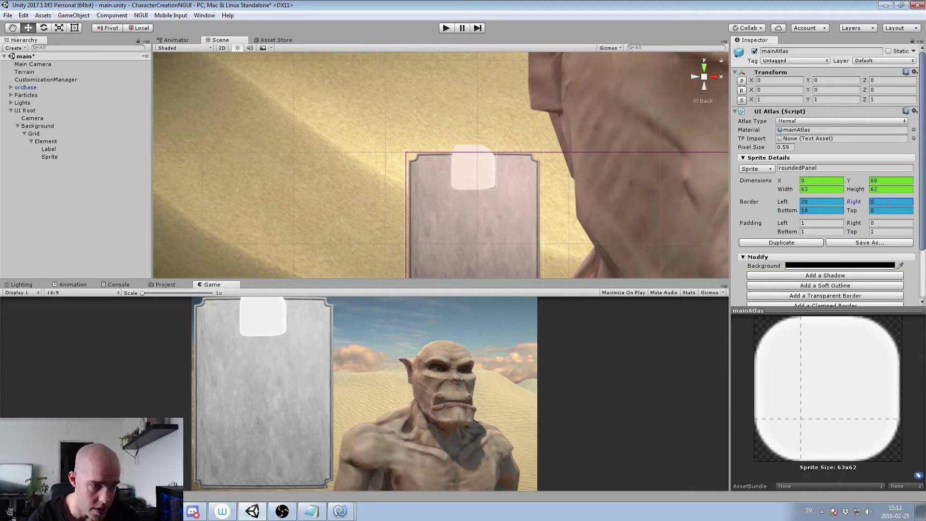
{"action": "type", "text": "20"}
{"action": "key", "text": "Tab"}
{"action": "key", "text": "shift+Tab"}
{"action": "type", "text": "20"}
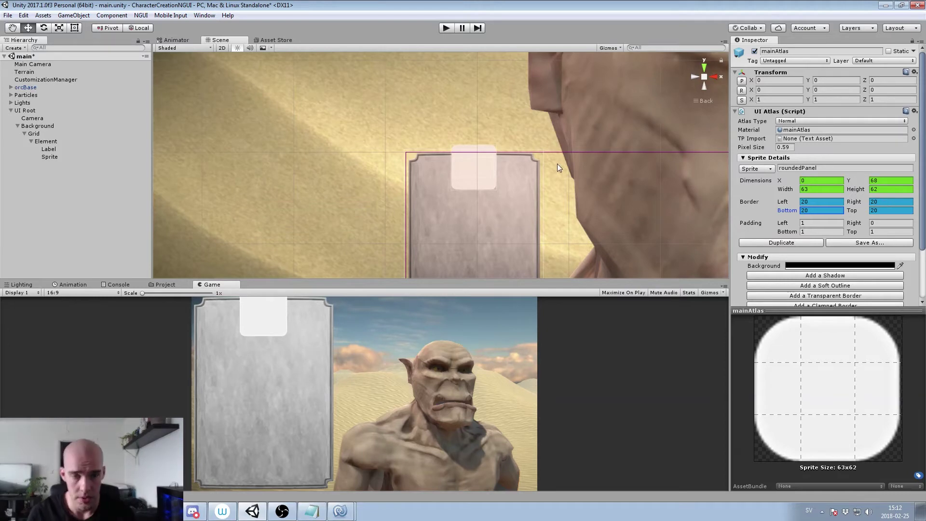
Try raising the Background sprite's widget depth to 2 and return it to 0
{"action": "scroll", "coordinate": [554, 166], "scroll_direction": "up", "scroll_amount": 1}
{"action": "scroll", "coordinate": [554, 166], "scroll_direction": "up", "scroll_amount": 2}
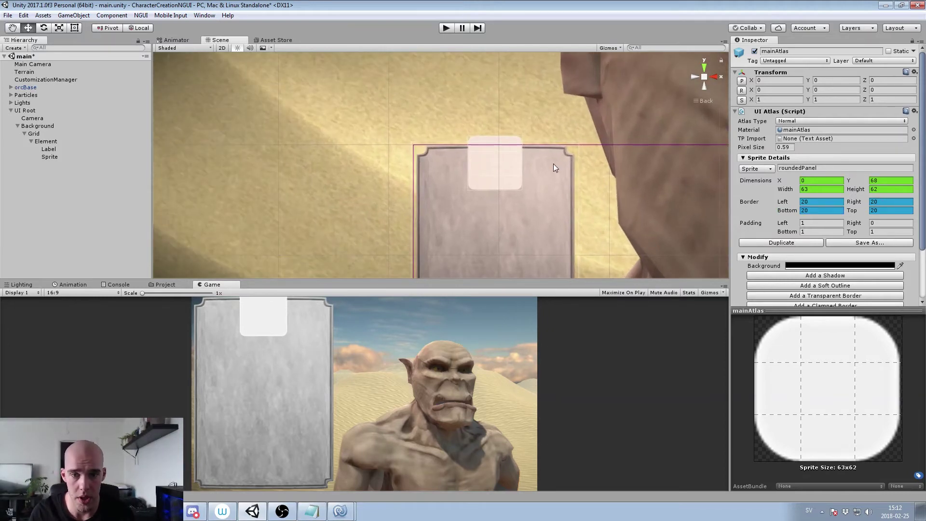
{"action": "left_click", "coordinate": [554, 163]}
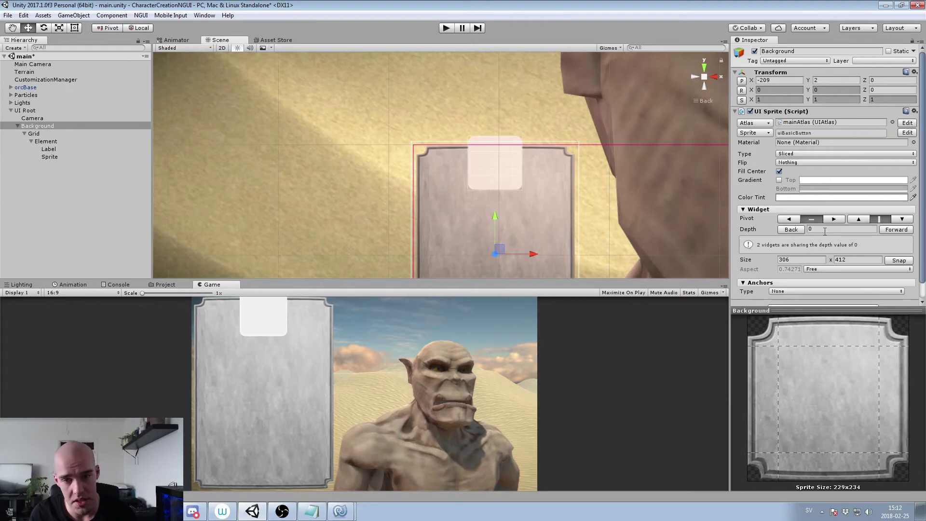
{"action": "left_click", "coordinate": [887, 231]}
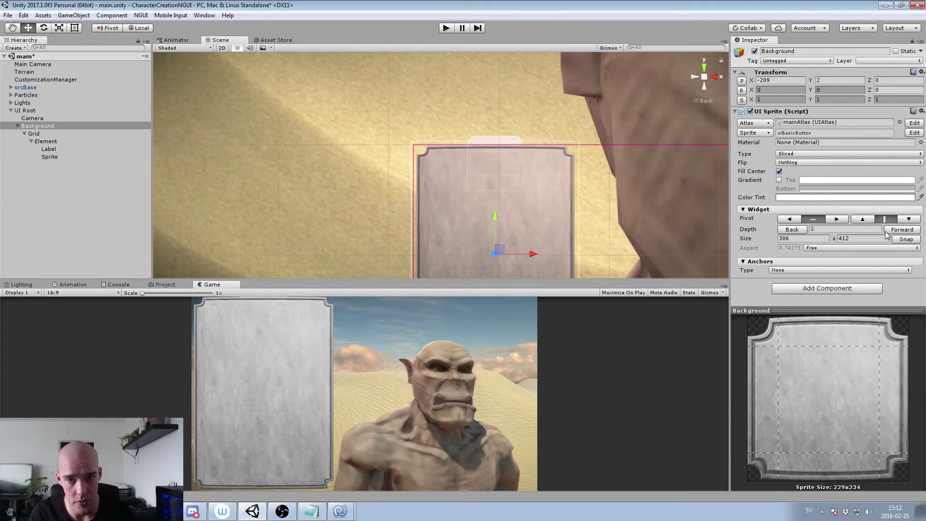
{"action": "left_click", "coordinate": [786, 230]}
{"action": "left_click", "coordinate": [786, 230]}
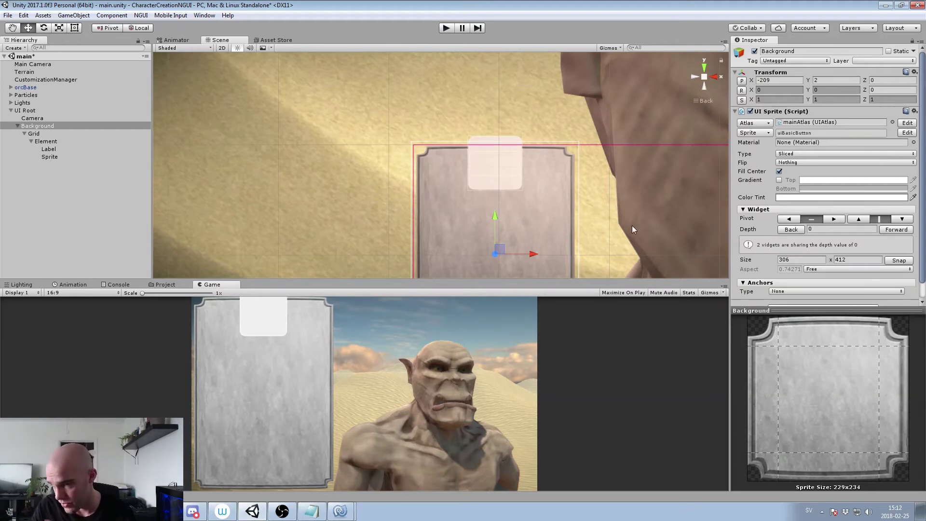
Move the Grid down to about Y 135.8 so the rounded sprite sits inside the top of the background panel
{"action": "left_click", "coordinate": [506, 168]}
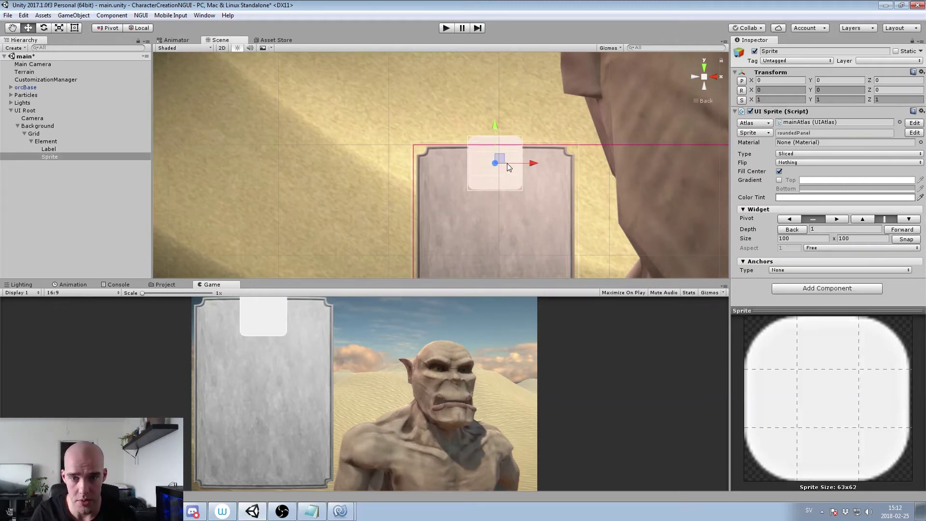
{"action": "scroll", "coordinate": [549, 170], "scroll_direction": "up", "scroll_amount": 2}
{"action": "middle_click_drag", "start_coordinate": [546, 170], "coordinate": [539, 167]}
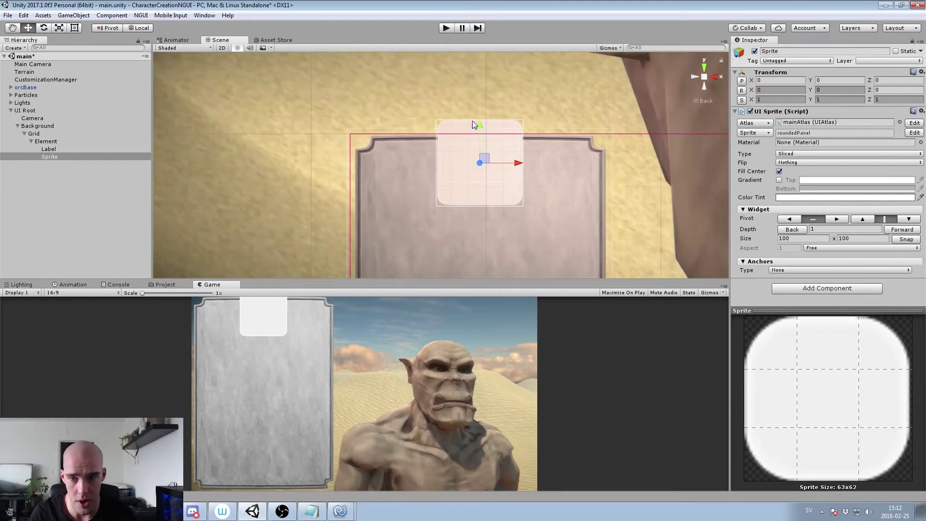
{"action": "left_click", "coordinate": [46, 141]}
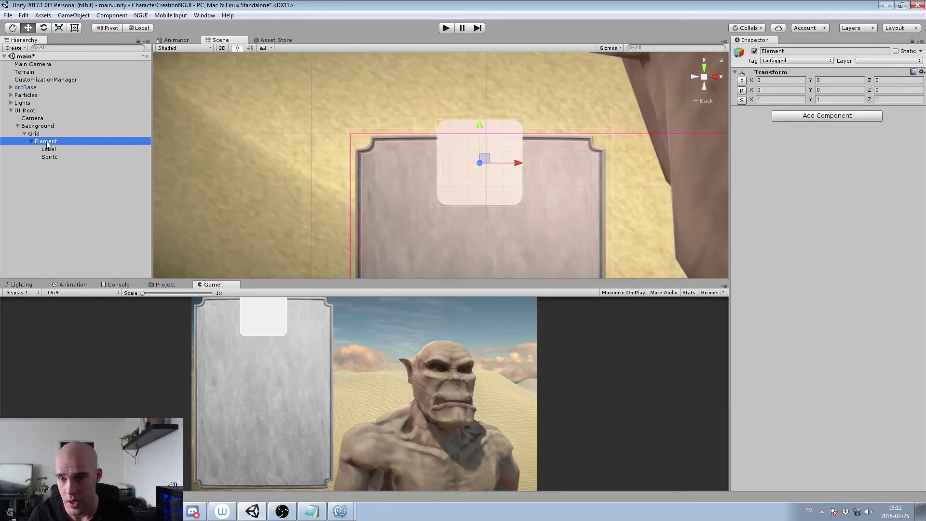
{"action": "left_click", "coordinate": [91, 134]}
{"action": "left_click_drag", "start_coordinate": [476, 125], "coordinate": [482, 151]}
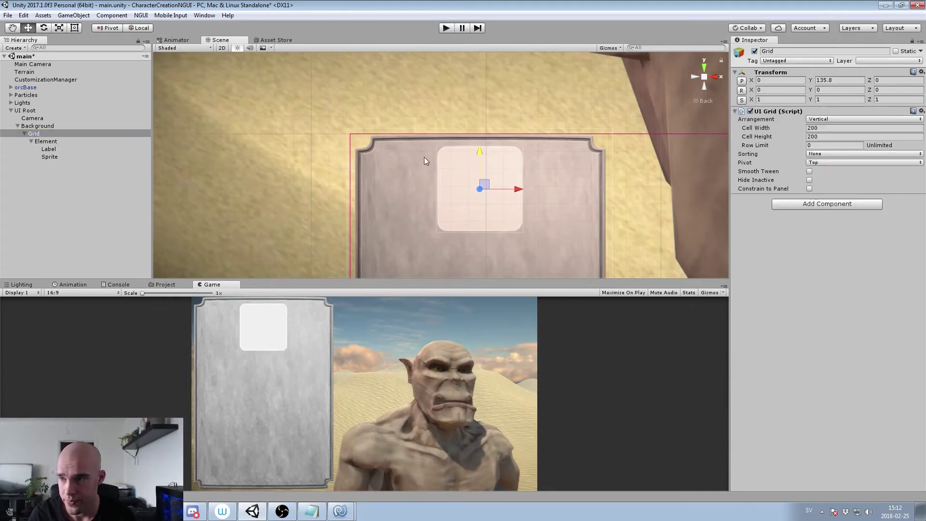
Bring the Hair label in front of the rounded sprite by raising its widget depth to 2
{"action": "left_click", "coordinate": [46, 141]}
{"action": "left_click", "coordinate": [52, 157]}
{"action": "left_click", "coordinate": [50, 149]}
{"action": "left_click", "coordinate": [53, 156]}
{"action": "left_click", "coordinate": [49, 149]}
{"action": "left_click", "coordinate": [892, 339]}
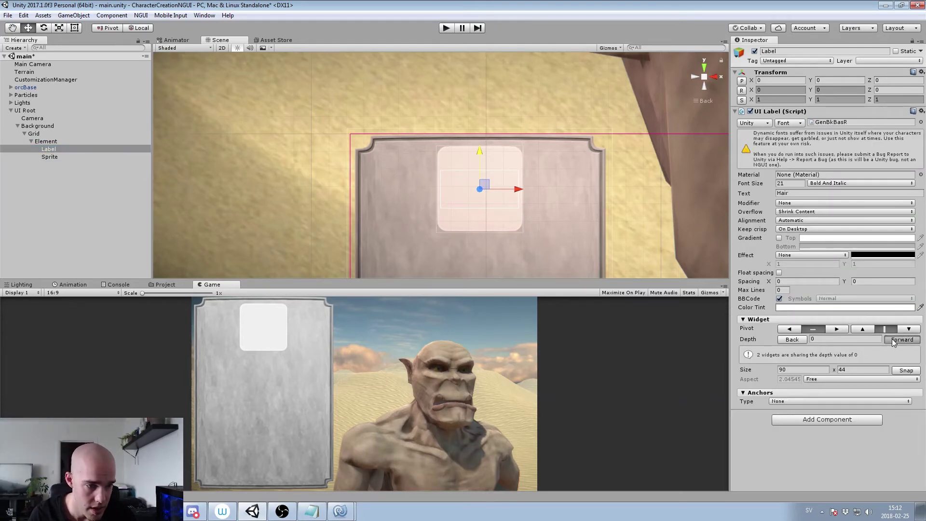
Set the roundedPanel sprite's color tint to black with an alpha of about 146
{"action": "left_click", "coordinate": [50, 157]}
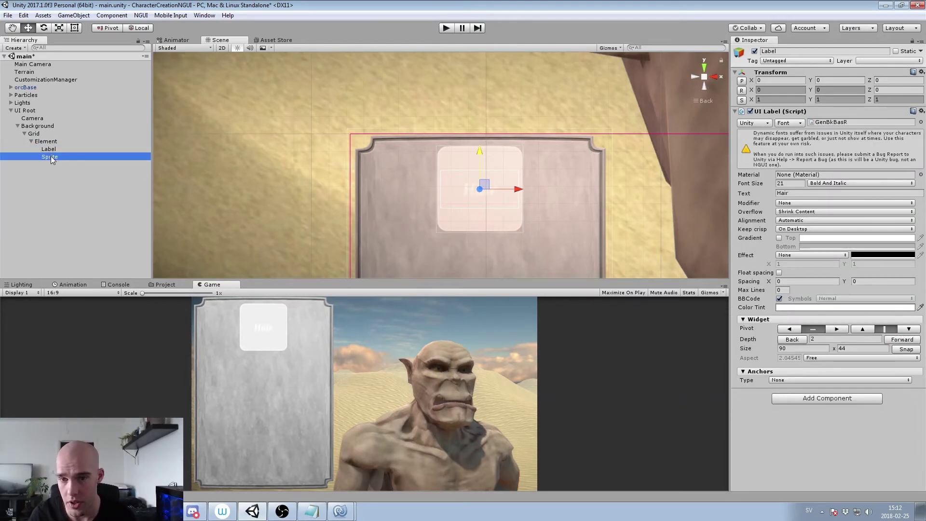
{"action": "left_click", "coordinate": [804, 197]}
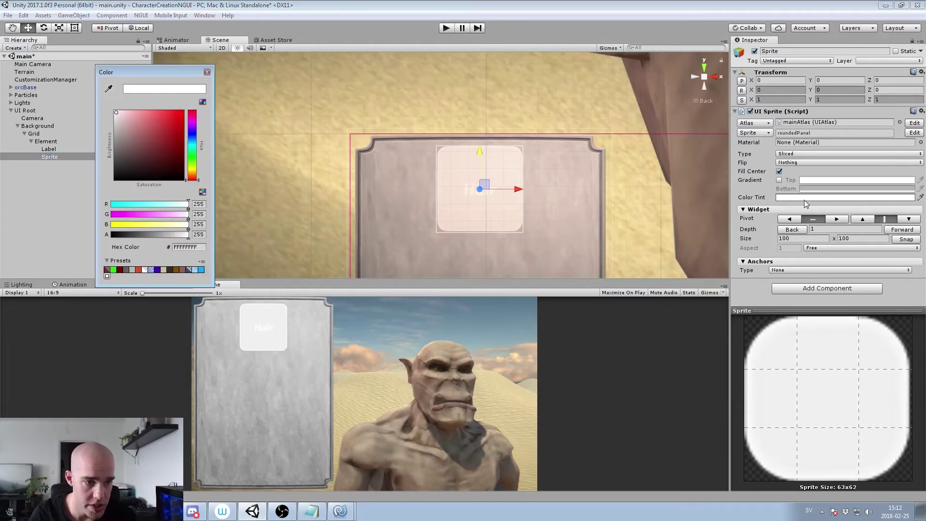
{"action": "left_click_drag", "start_coordinate": [131, 149], "coordinate": [57, 199]}
{"action": "left_click_drag", "start_coordinate": [172, 236], "coordinate": [157, 236]}
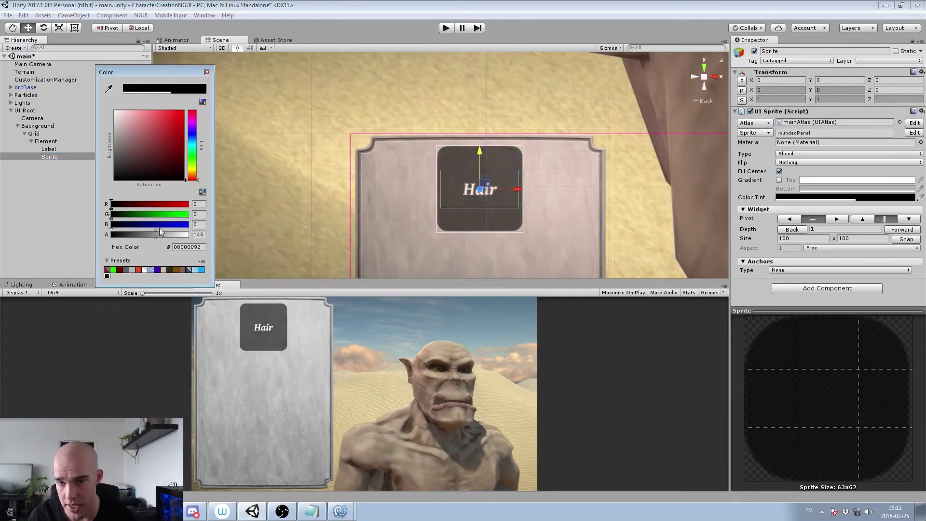
{"action": "key", "text": "Return"}
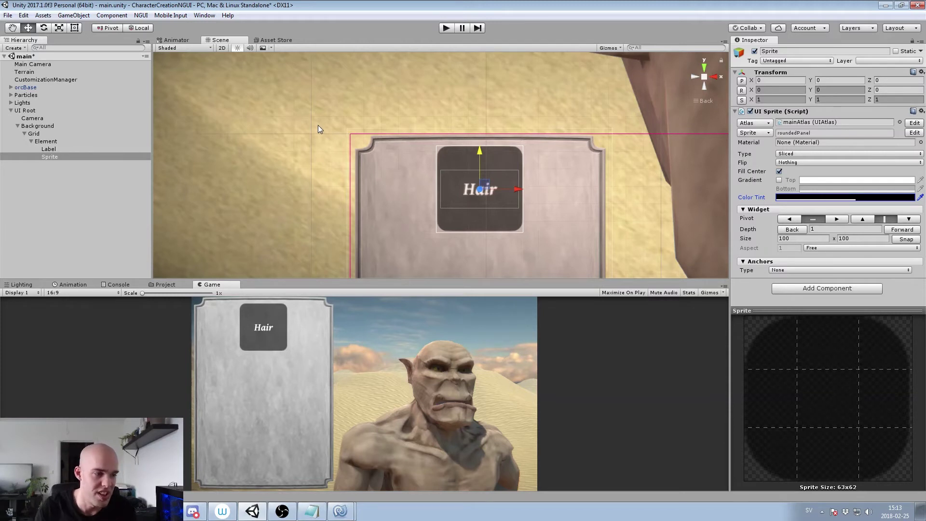
Resize the dark roundedPanel sprite to 201 x 46 so it forms a wide bar behind the Hair label
{"action": "left_click", "coordinate": [833, 238]}
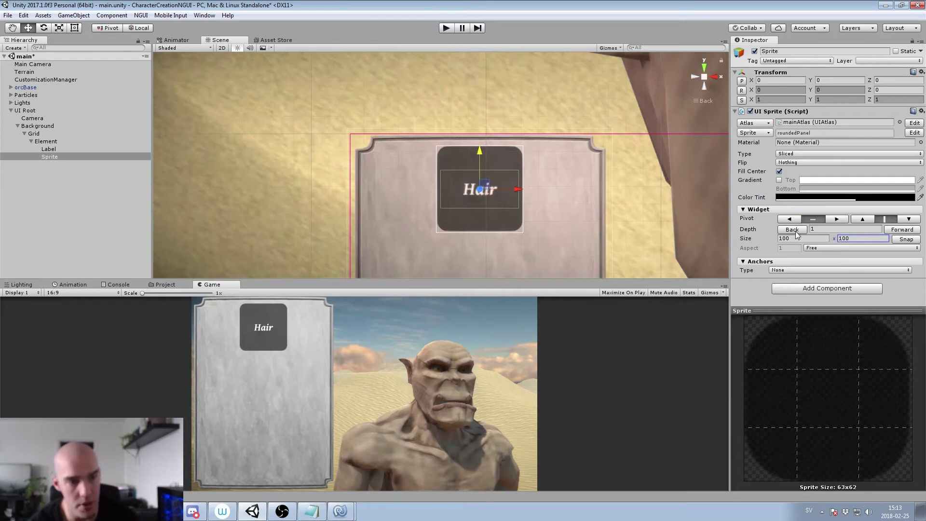
{"action": "left_click", "coordinate": [74, 27]}
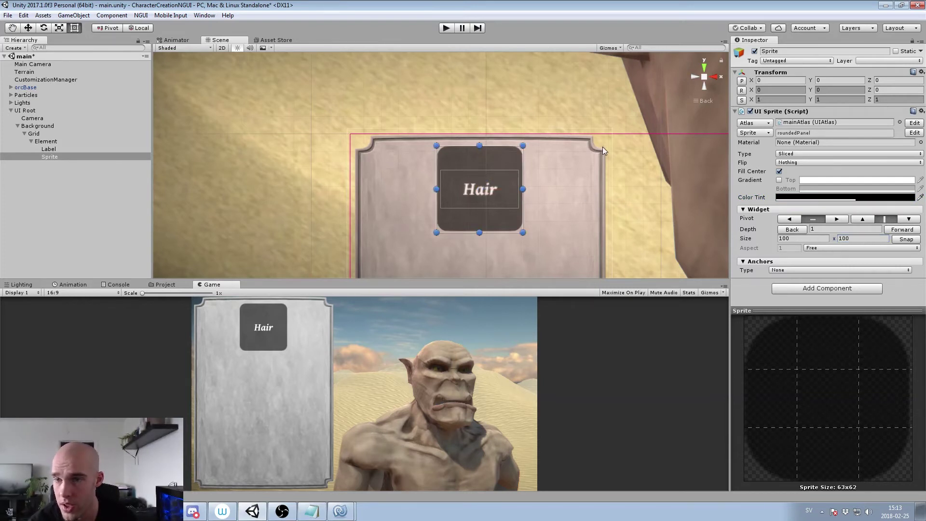
{"action": "left_click_drag", "start_coordinate": [767, 239], "coordinate": [803, 237]}
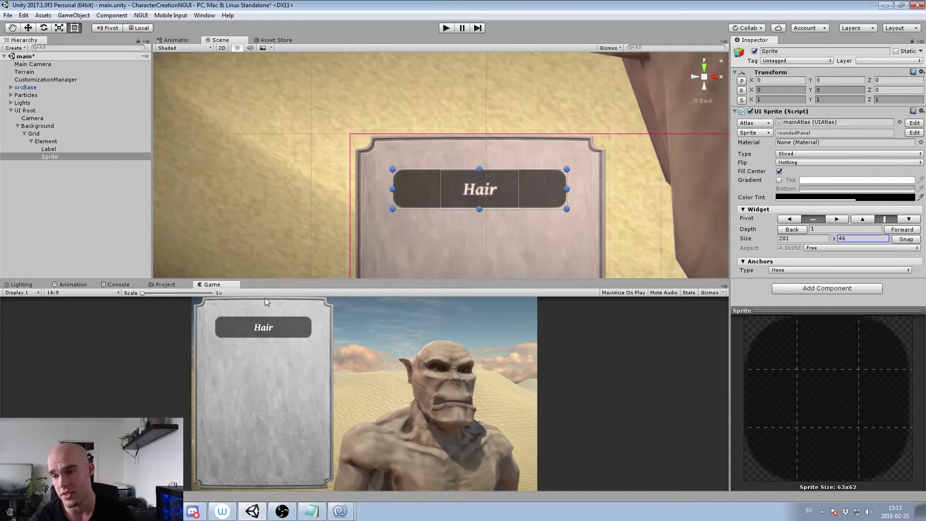
Create another NGUI sprite under Element and assign it the bluButton sprite from mainAtlas
{"action": "left_click", "coordinate": [48, 141]}
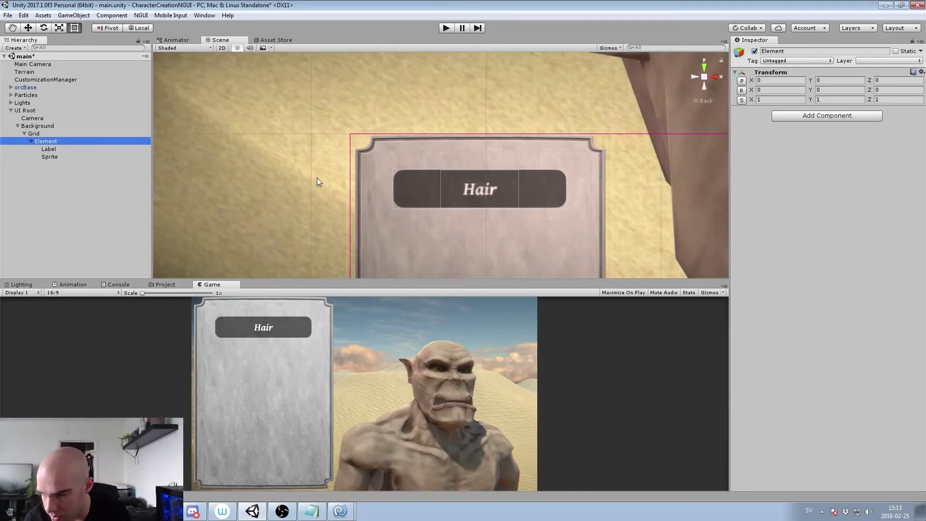
{"action": "key", "text": "alt"}
{"action": "key", "text": "alt+shift+s"}
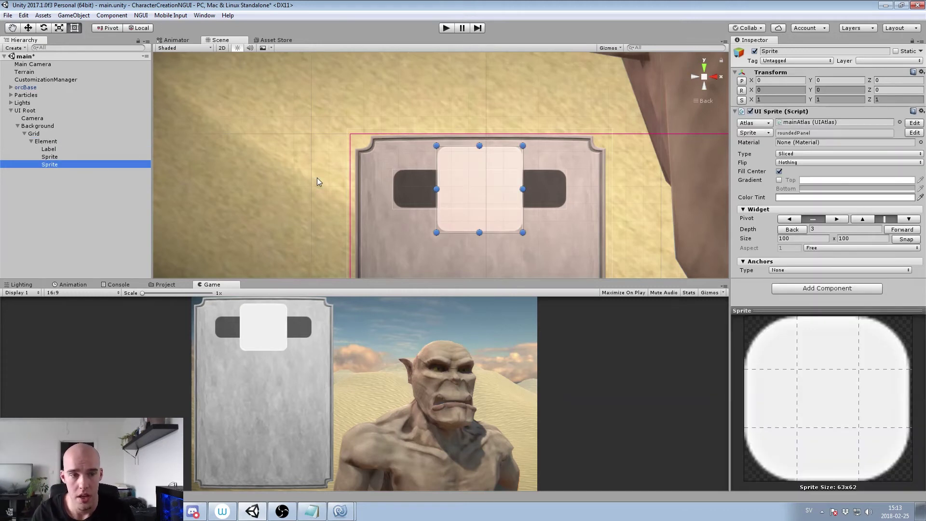
{"action": "left_click", "coordinate": [760, 133]}
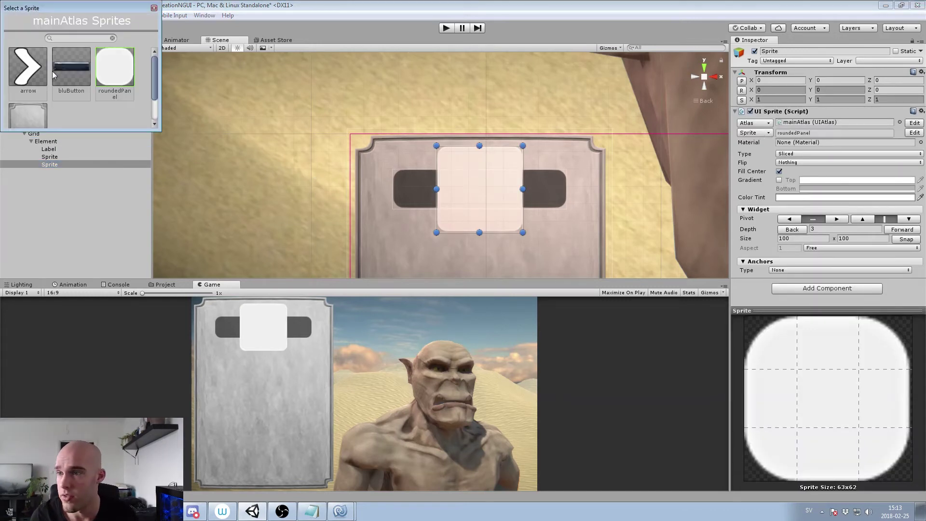
{"action": "double_click", "coordinate": [72, 61]}
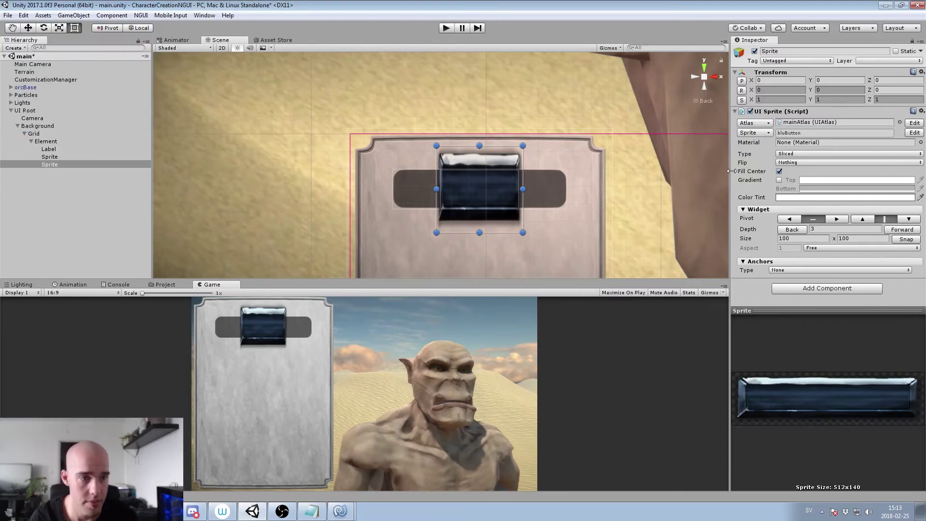
Edit bluButton in mainAtlas and set its borders to left 51, right 49, bottom 46 and top 39
{"action": "left_click", "coordinate": [914, 133]}
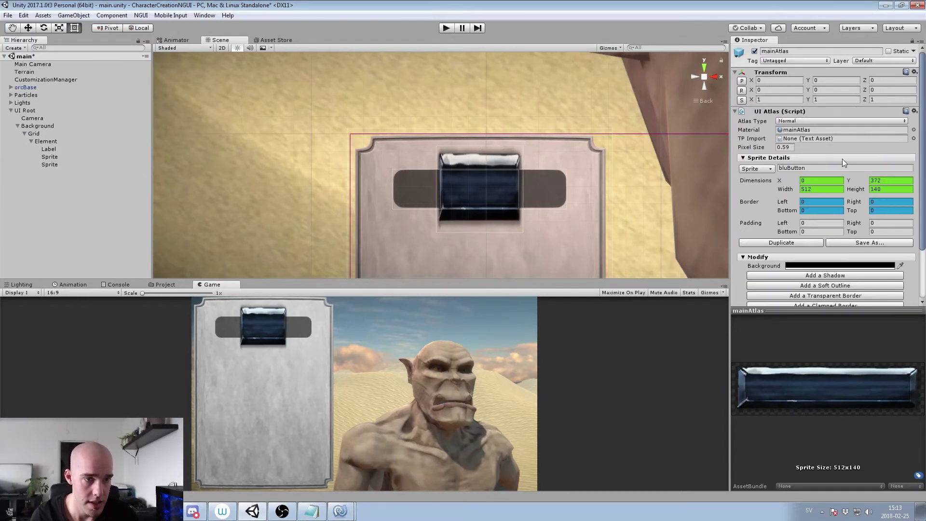
{"action": "left_click_drag", "start_coordinate": [787, 199], "coordinate": [883, 200]}
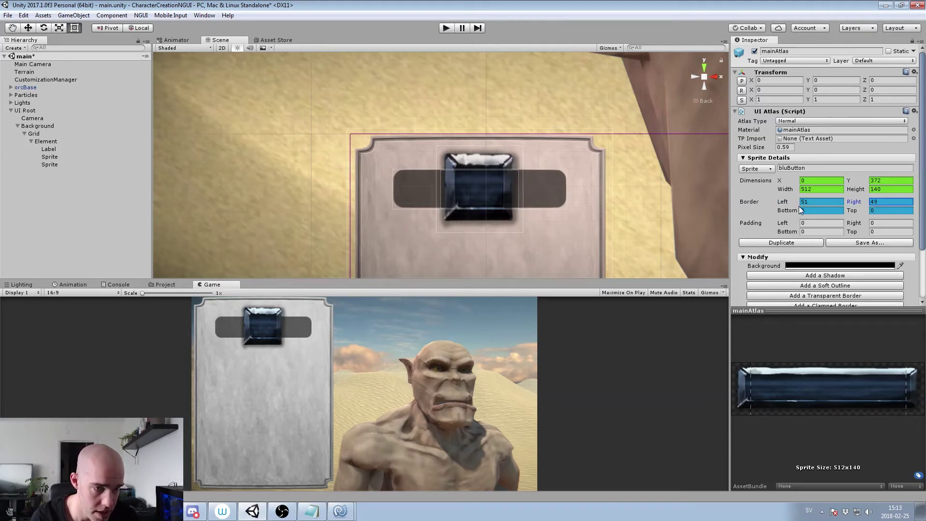
{"action": "left_click_drag", "start_coordinate": [792, 210], "coordinate": [873, 220]}
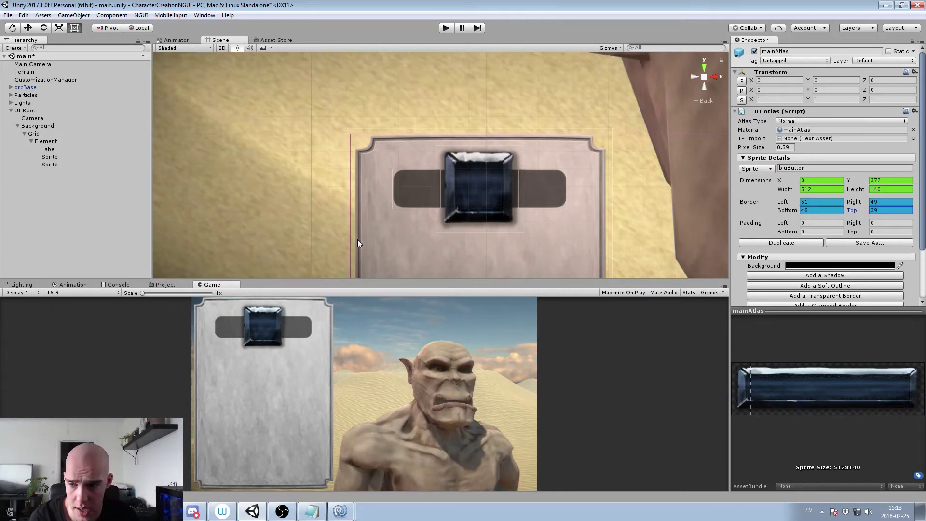
Move the bluButton sprite along X to about -88.2, at the left end of the Hair bar
{"action": "left_click", "coordinate": [473, 189]}
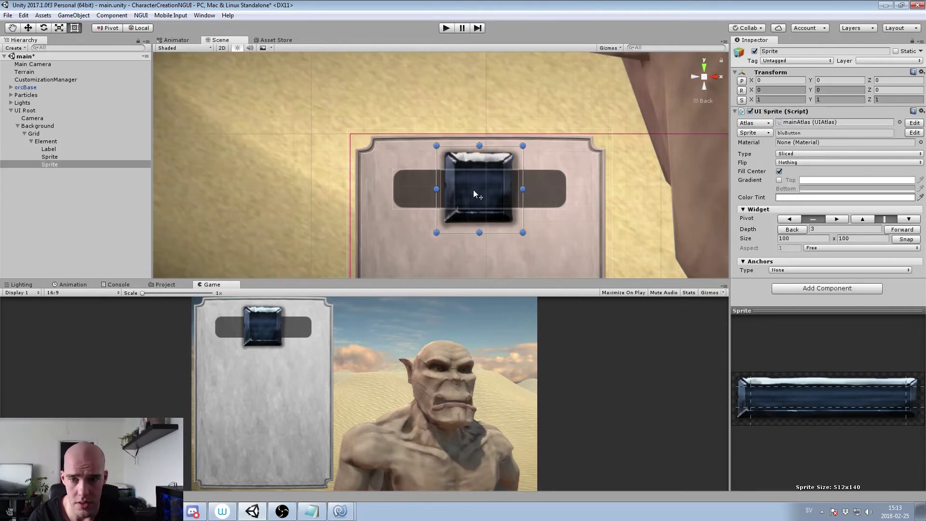
{"action": "key", "text": "w"}
{"action": "left_click_drag", "start_coordinate": [519, 187], "coordinate": [442, 191]}
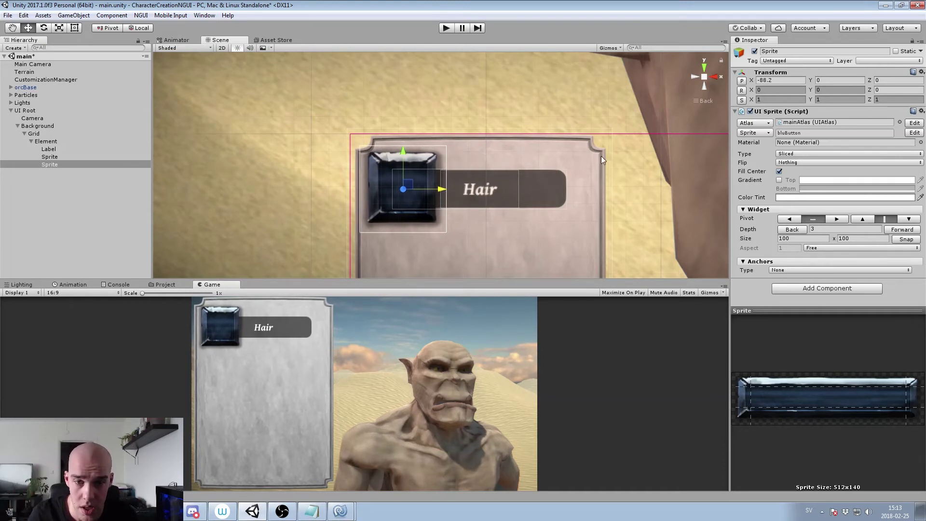
Resize the bluButton sprite to 108 x 77 and shift it to about X -80.4
{"action": "left_click_drag", "start_coordinate": [833, 239], "coordinate": [820, 238]}
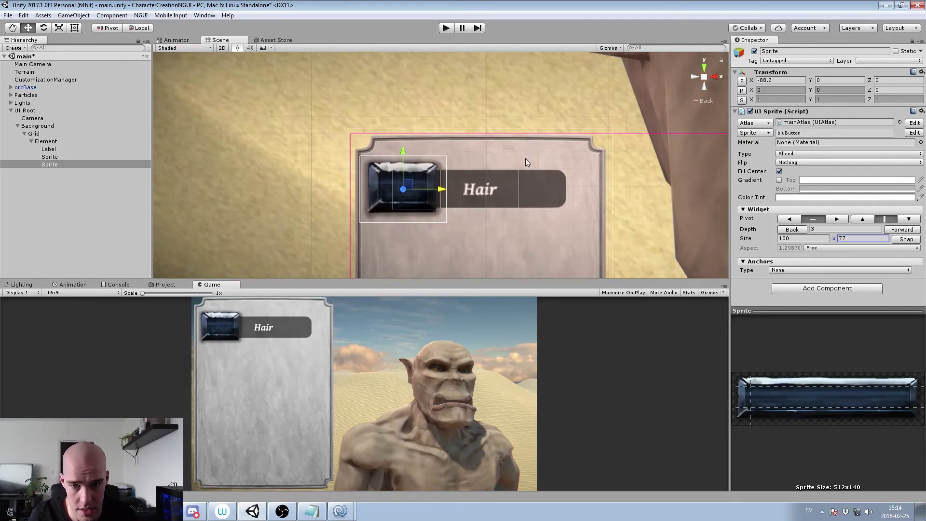
{"action": "left_click", "coordinate": [782, 238]}
{"action": "type", "text": "120"}
{"action": "key", "text": "BackSpace"}
{"action": "key", "text": "BackSpace"}
{"action": "type", "text": "08"}
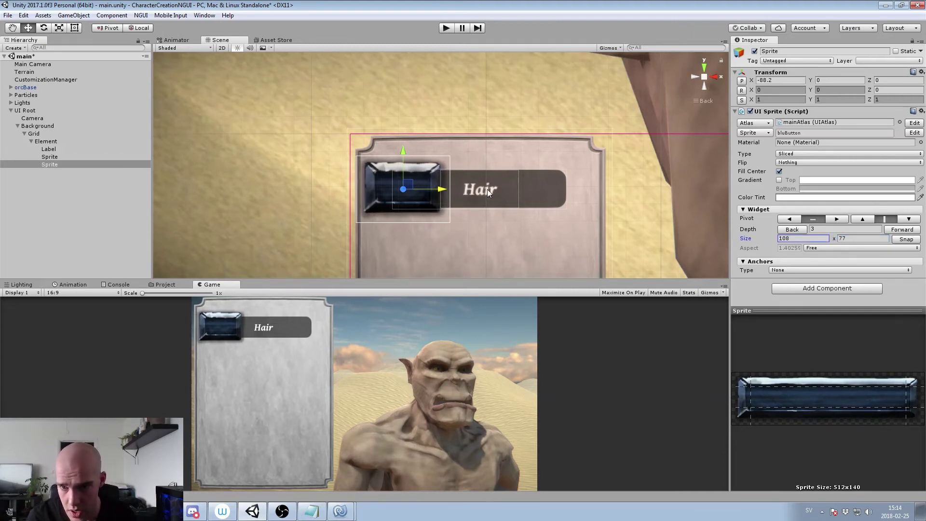
{"action": "left_click_drag", "start_coordinate": [439, 190], "coordinate": [448, 192]}
{"action": "left_click_drag", "start_coordinate": [445, 190], "coordinate": [447, 190]}
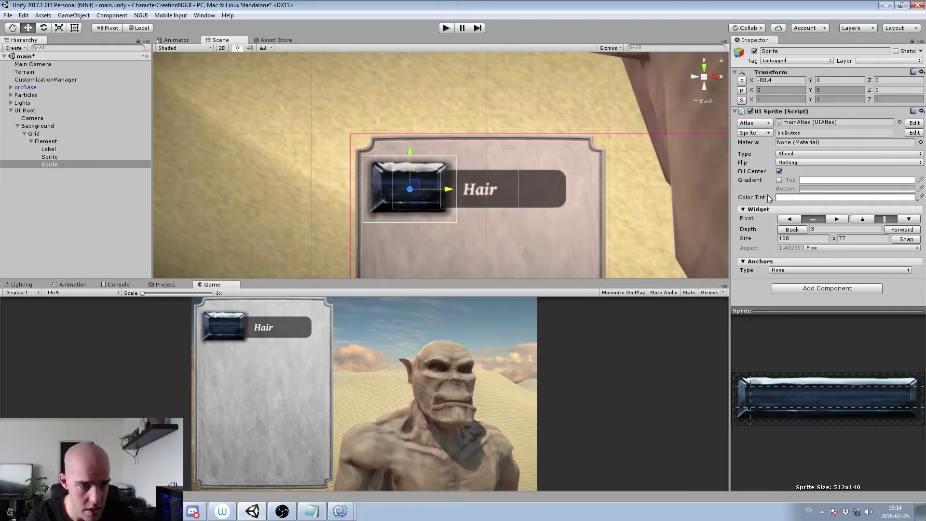
Reduce mainAtlas's pixel size to 0.41 and shift the bluButton sprite to about X -87.7
{"action": "left_click", "coordinate": [915, 132]}
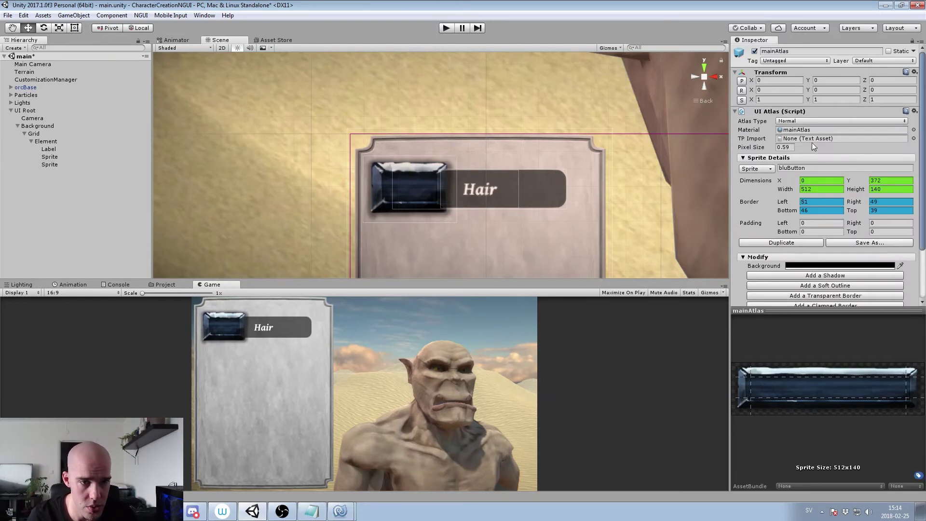
{"action": "left_click_drag", "start_coordinate": [769, 147], "coordinate": [764, 148]}
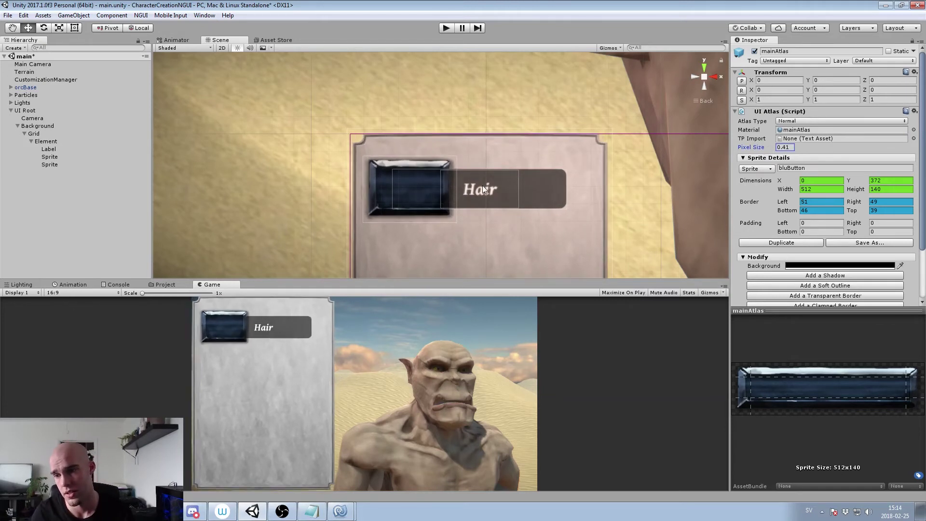
{"action": "left_click", "coordinate": [432, 180]}
{"action": "left_click_drag", "start_coordinate": [447, 189], "coordinate": [440, 191]}
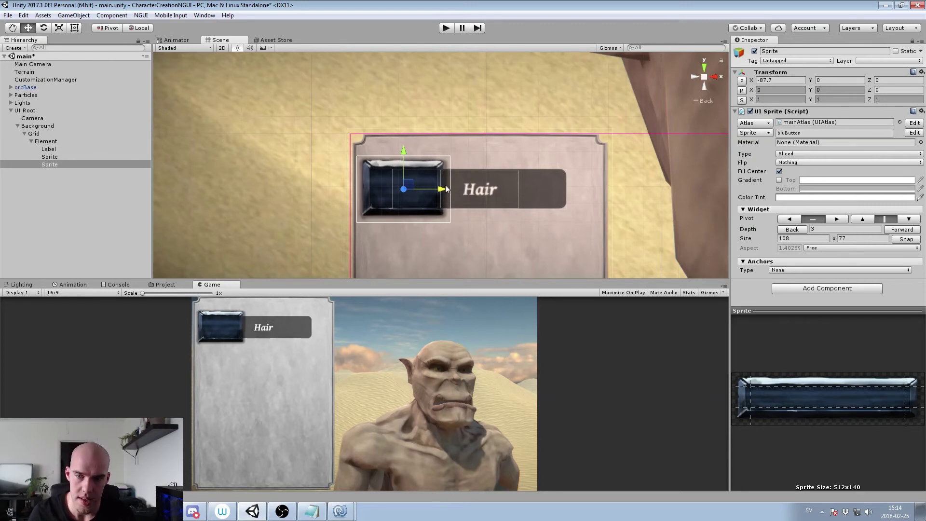
Create a child sprite under the bluButton sprite using the arrow graphic and mirror it with an X scale of -1
{"action": "left_click", "coordinate": [51, 165]}
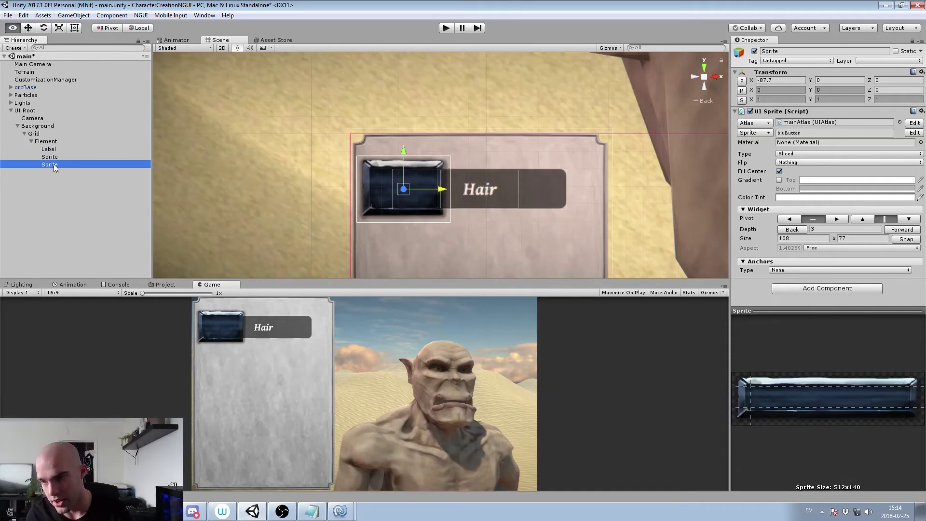
{"action": "key", "text": "alt+shift+s"}
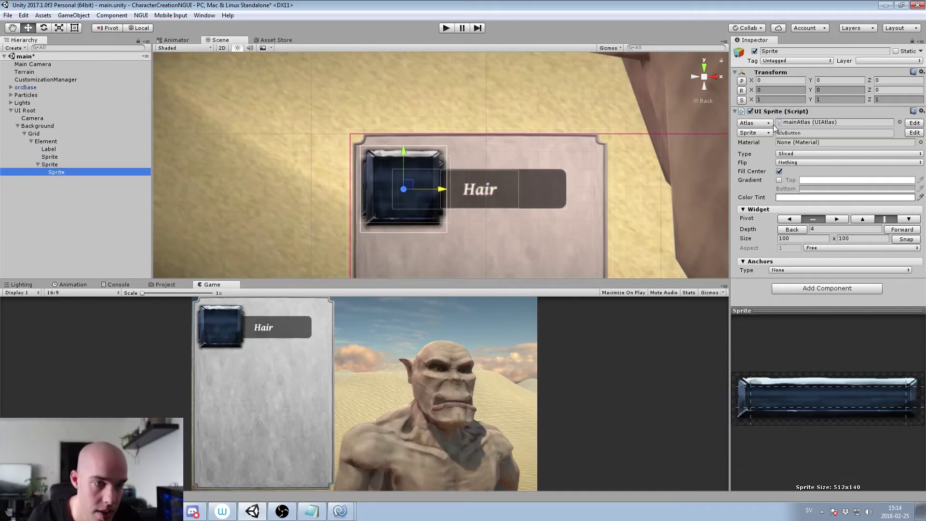
{"action": "left_click", "coordinate": [755, 133]}
{"action": "double_click", "coordinate": [29, 71]}
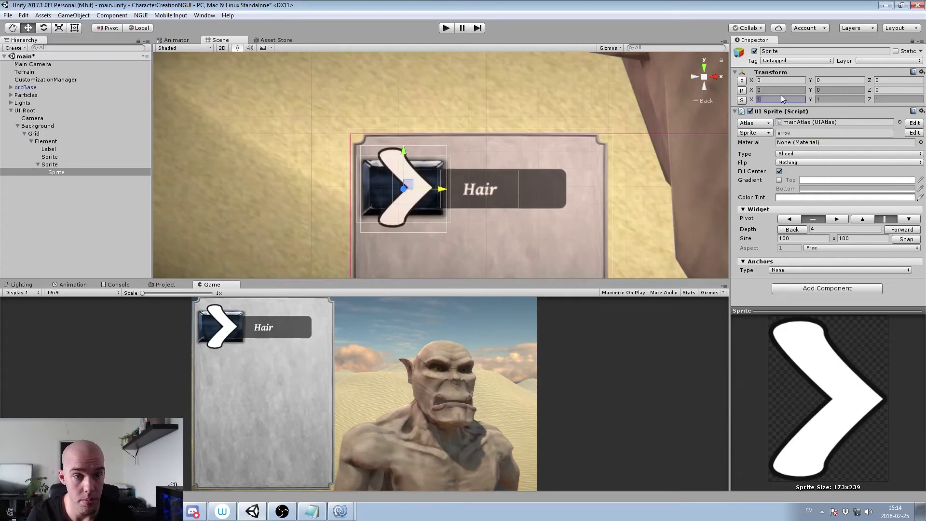
{"action": "type", "text": "-1"}
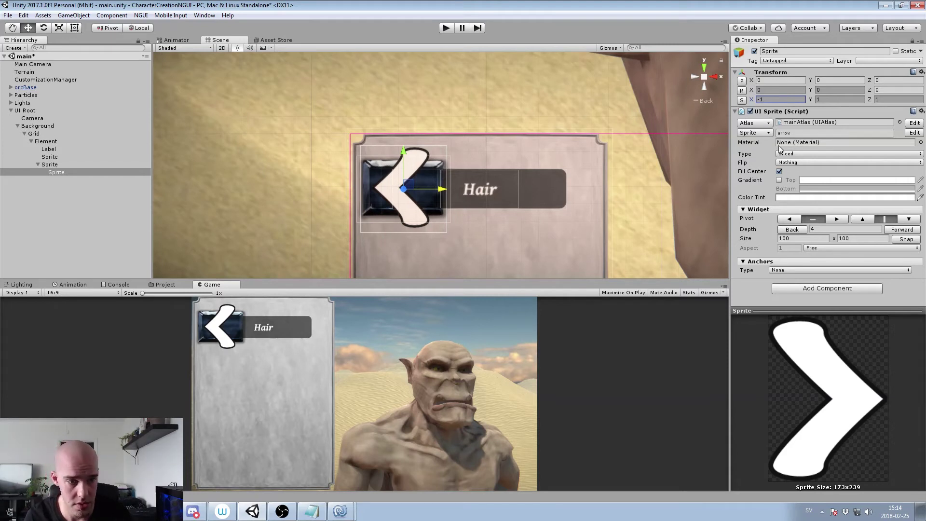
Set the arrow sprite's widget size to 64 x 50 so it fits on the button
{"action": "left_click", "coordinate": [829, 238]}
{"action": "type", "text": "50"}
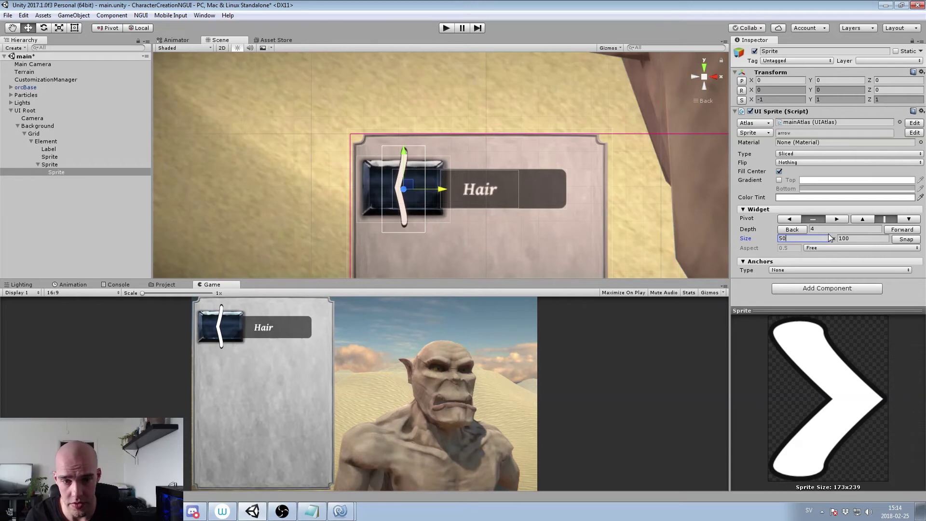
{"action": "key", "text": "Tab"}
{"action": "type", "text": "50"}
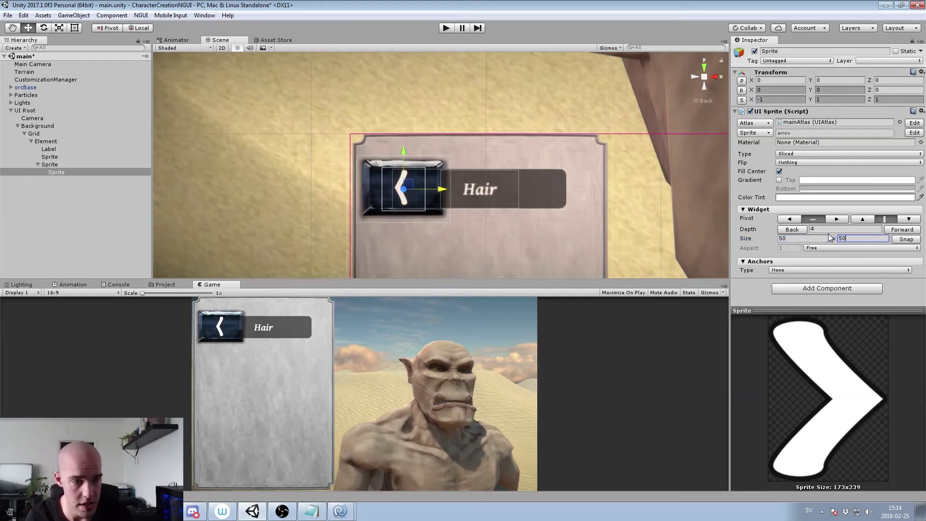
{"action": "left_click_drag", "start_coordinate": [755, 238], "coordinate": [768, 237]}
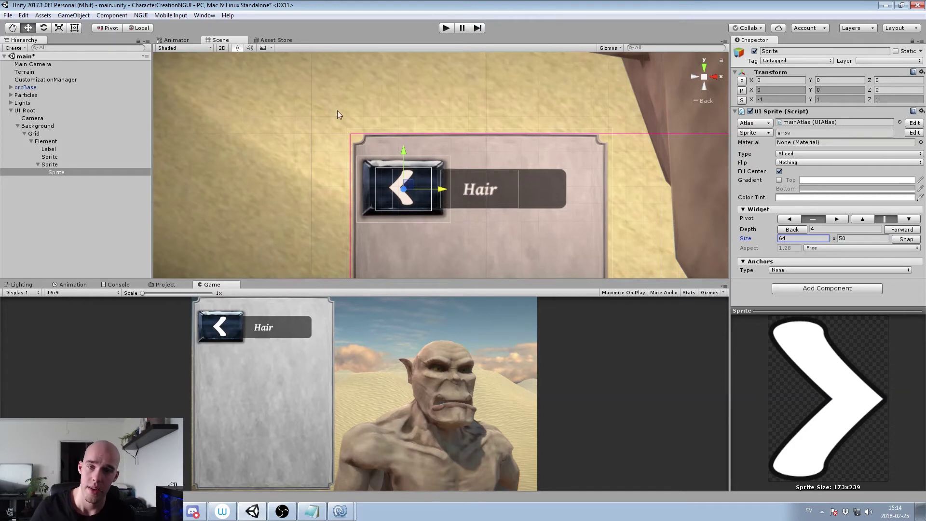
Rename the roundedPanel sprite under Element as ElementBG
{"action": "left_click", "coordinate": [49, 149]}
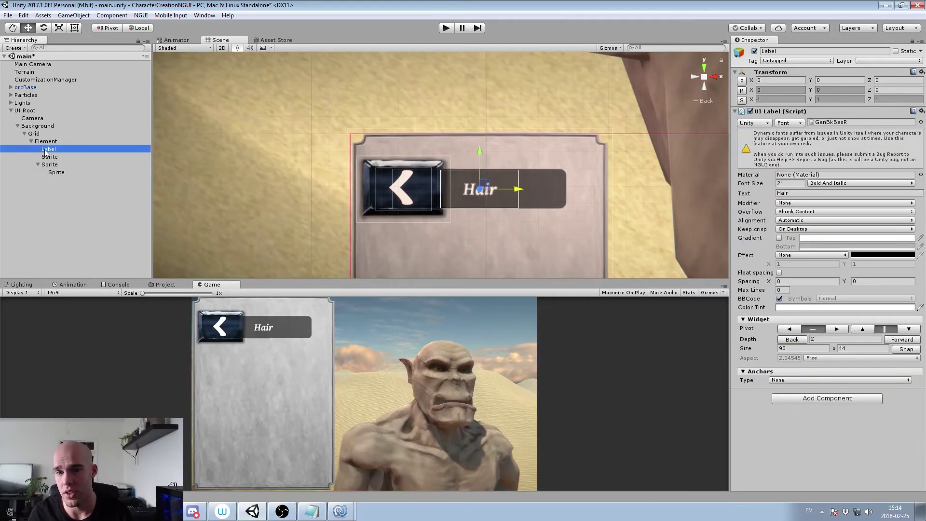
{"action": "left_click", "coordinate": [48, 150]}
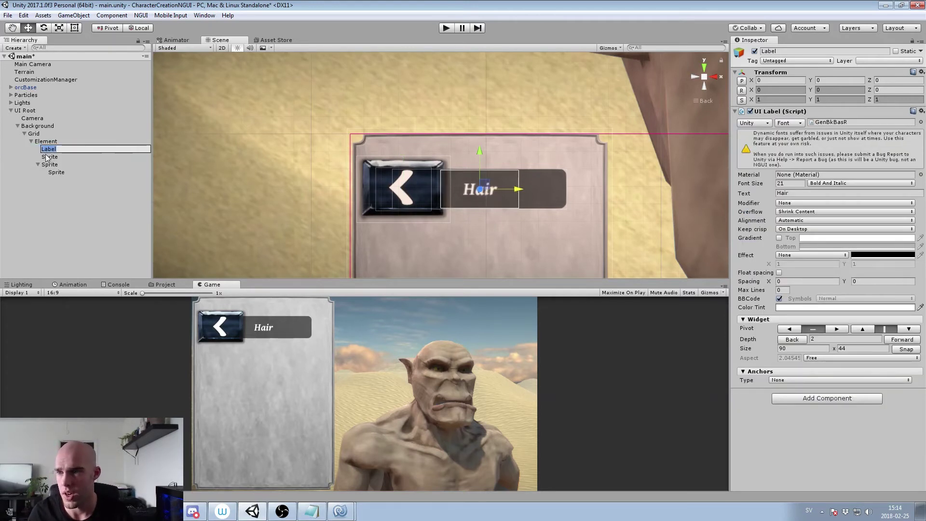
{"action": "left_click", "coordinate": [51, 157]}
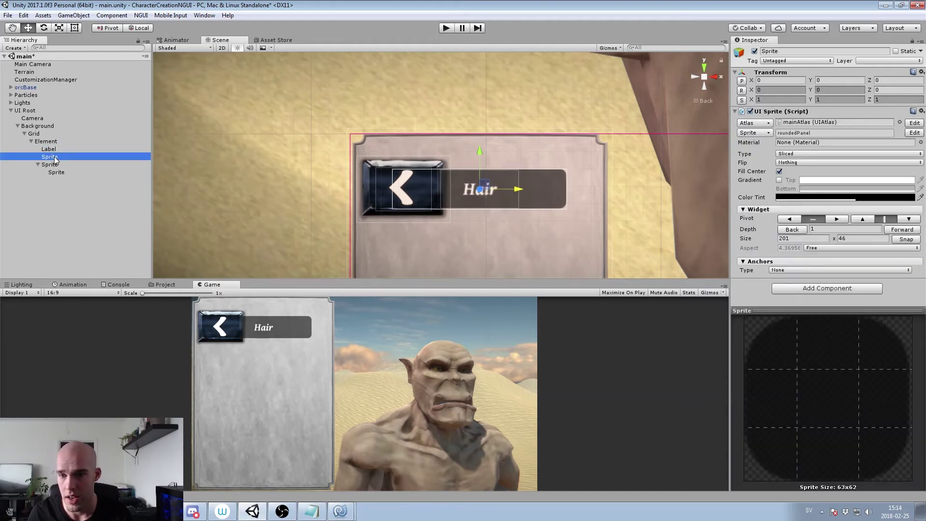
{"action": "left_click", "coordinate": [55, 159]}
{"action": "type", "text": "Ele"}
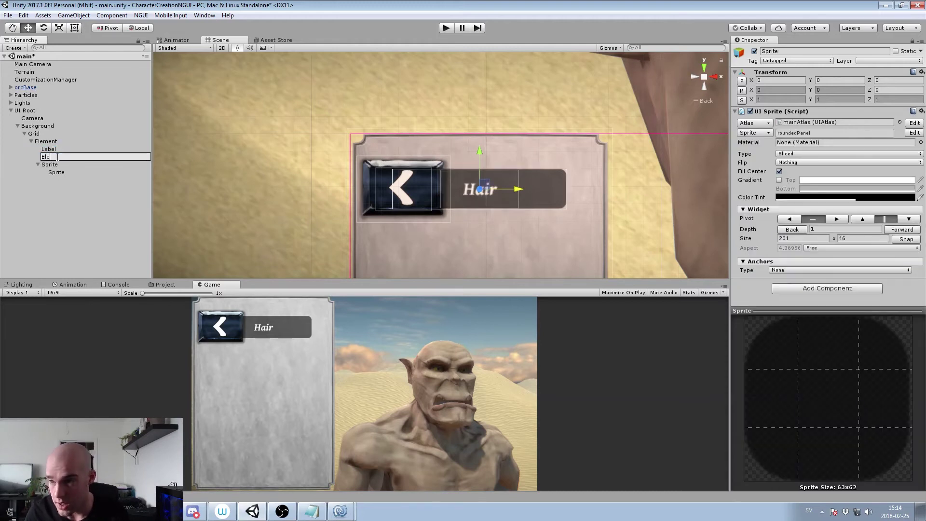
{"action": "type", "text": "mentBG"}
{"action": "key", "text": "Return"}
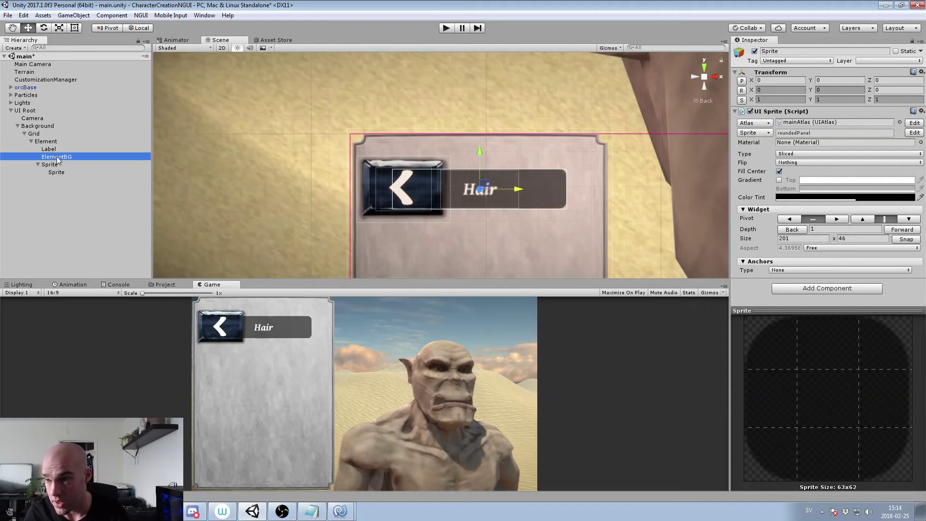
Rename the bluButton sprite under Element as MinusButton
{"action": "left_click", "coordinate": [50, 165]}
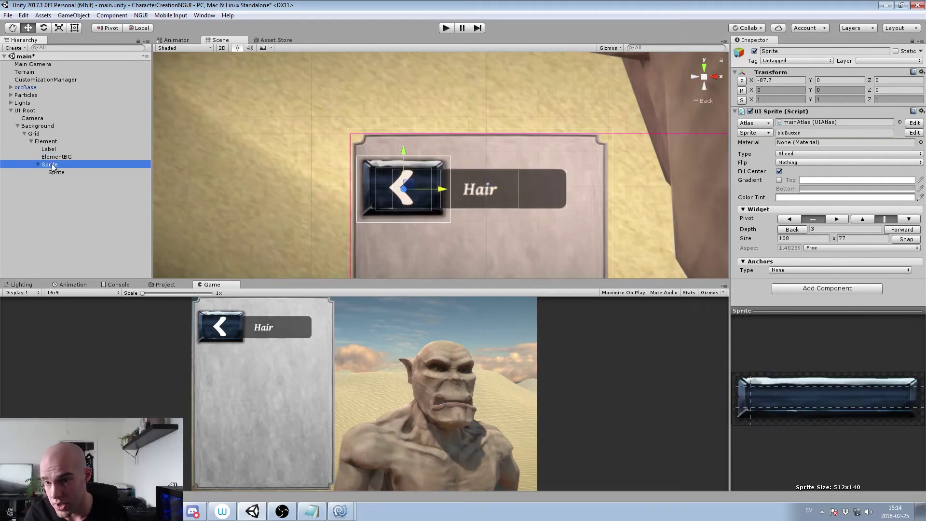
{"action": "left_click", "coordinate": [52, 165]}
{"action": "type", "text": "MinusByut"}
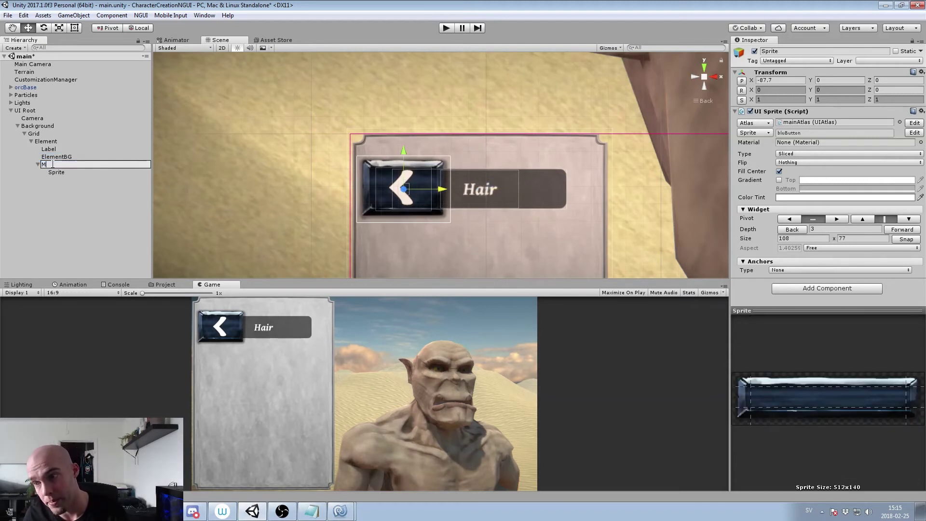
{"action": "key", "text": "BackSpace"}
{"action": "key", "text": "BackSpace"}
{"action": "key", "text": "BackSpace"}
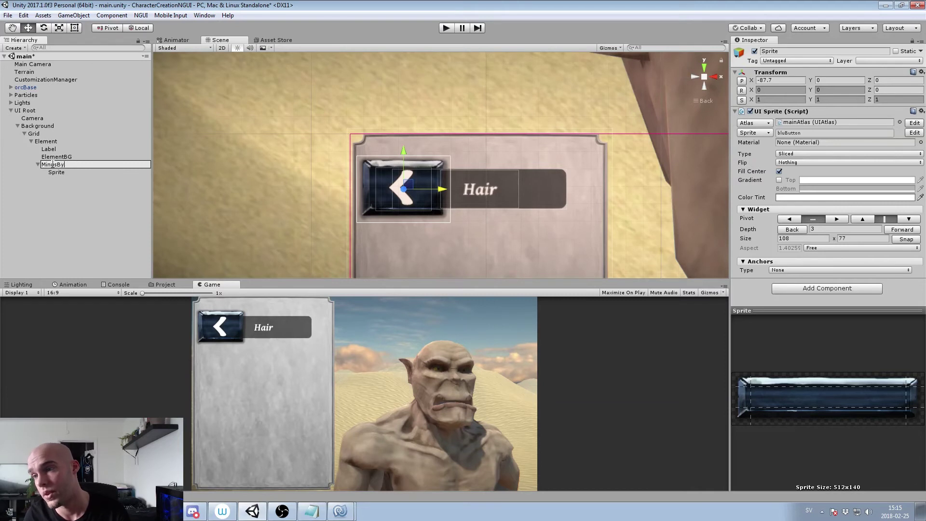
{"action": "type", "text": "utton"}
{"action": "key", "text": "Return"}
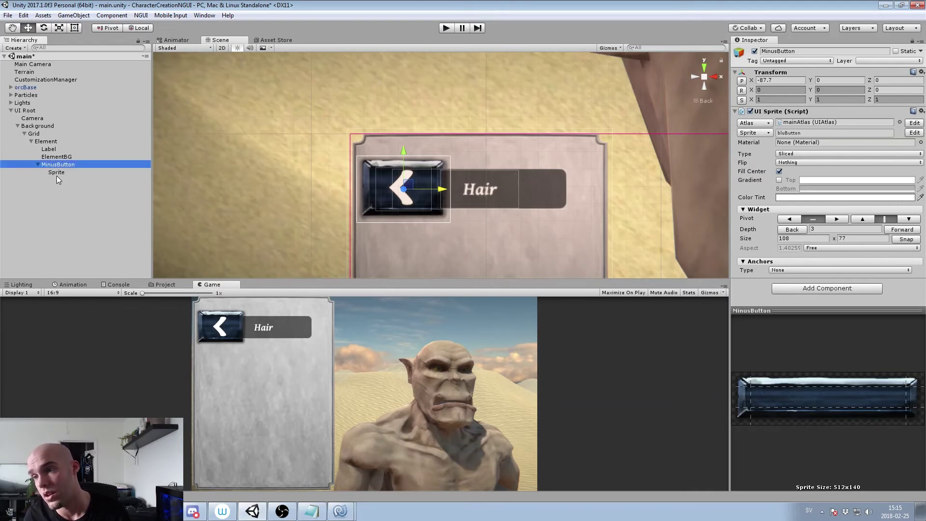
Rename the child sprite of MinusButton as Arrow
{"action": "left_click", "coordinate": [61, 173]}
{"action": "key", "text": "F2"}
{"action": "type", "text": "Arrow"}
{"action": "key", "text": "Return"}
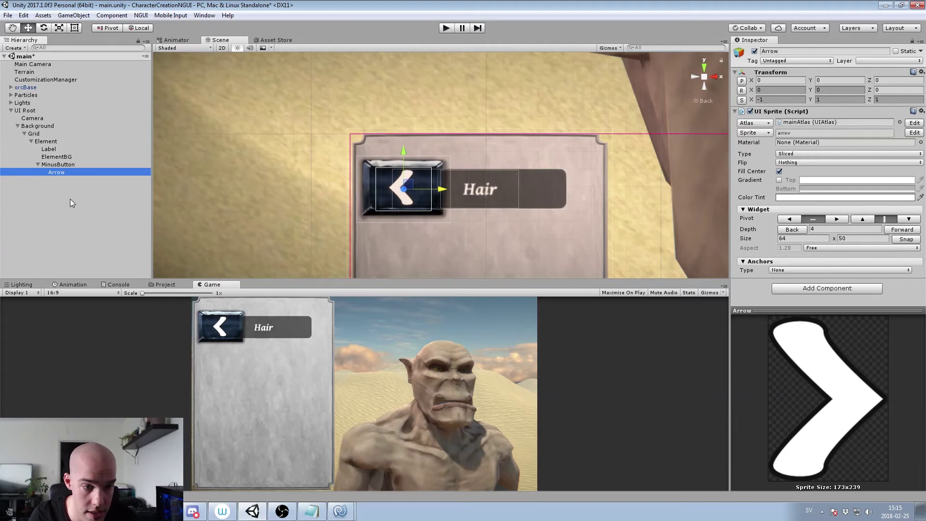
Duplicate MinusButton and place the copy on the opposite side of the Hair label at X 87.70001
{"action": "left_click", "coordinate": [60, 164]}
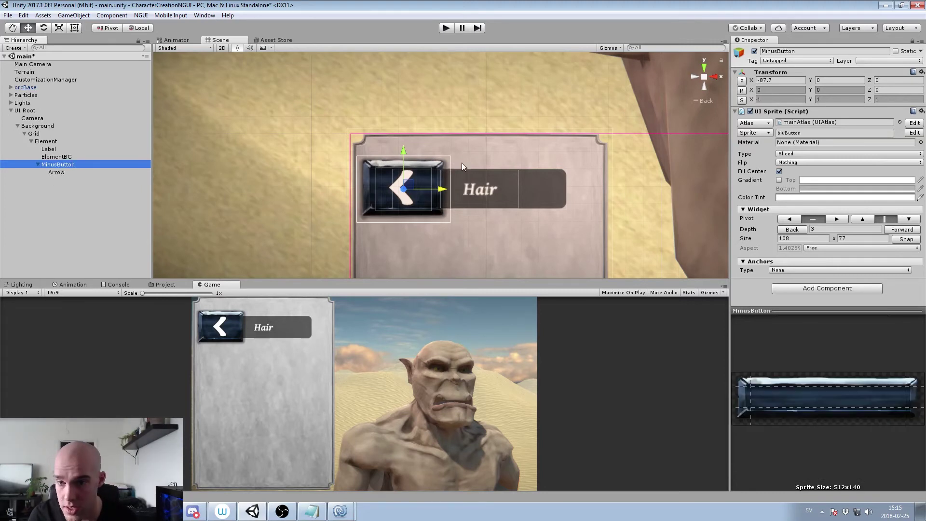
{"action": "key", "text": "ctrl+d"}
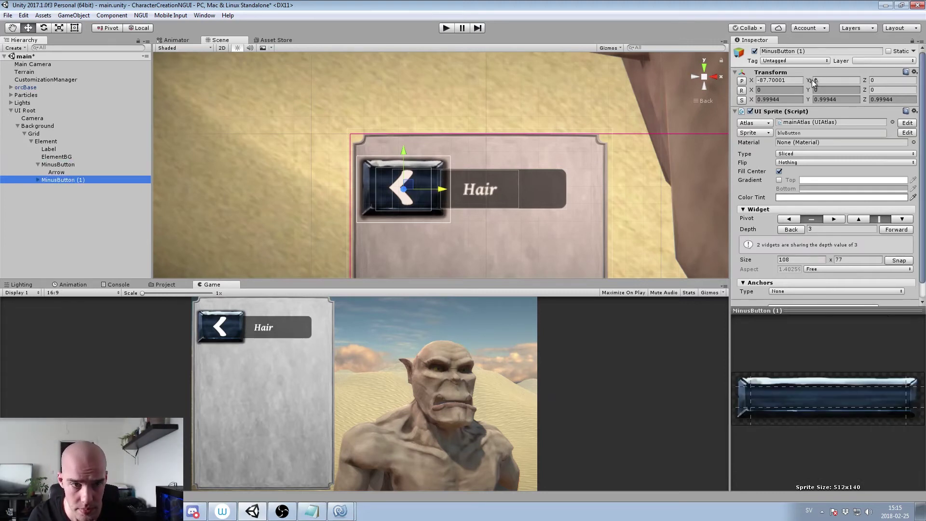
{"action": "left_click", "coordinate": [755, 79]}
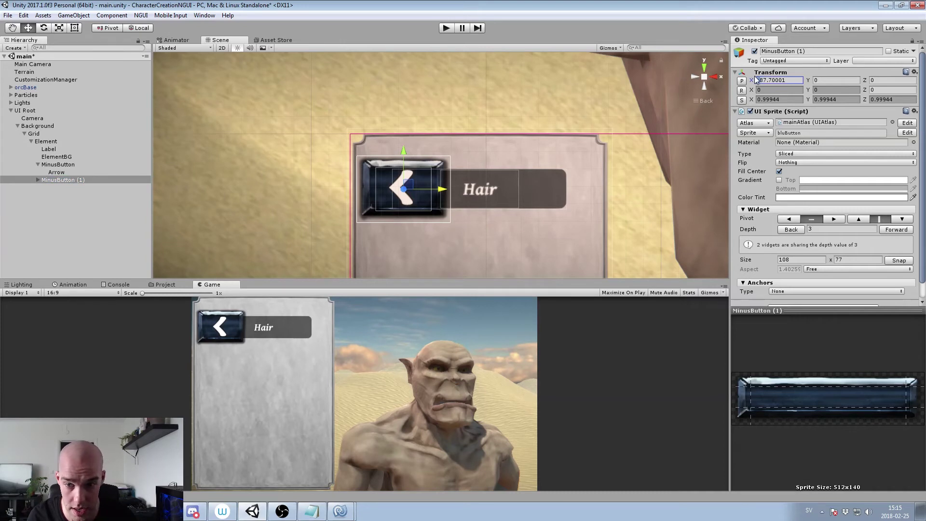
{"action": "key", "text": "Delete"}
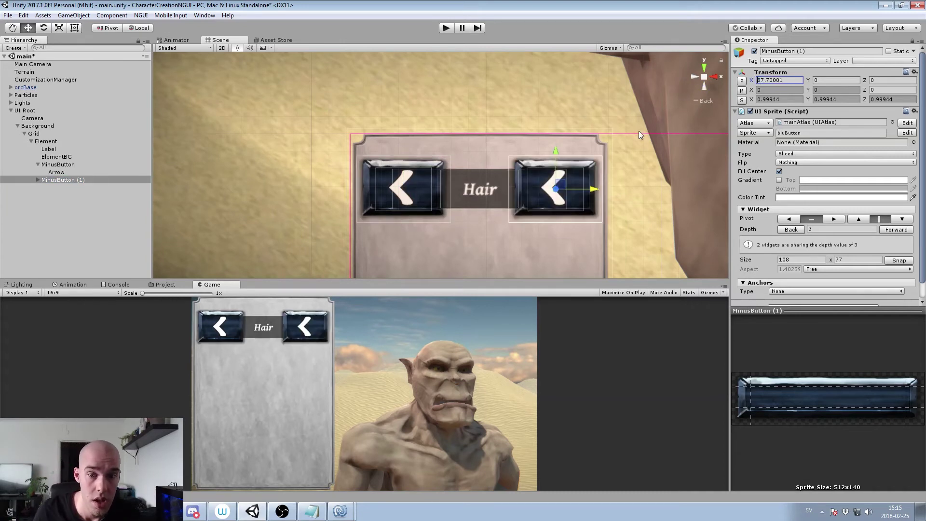
{"action": "left_click_drag", "start_coordinate": [561, 184], "coordinate": [557, 182]}
{"action": "key", "text": "ctrl+z"}
Set the X scale of the duplicated button's Arrow to 1 so it points the other way
{"action": "left_click", "coordinate": [38, 179]}
{"action": "left_click", "coordinate": [103, 189]}
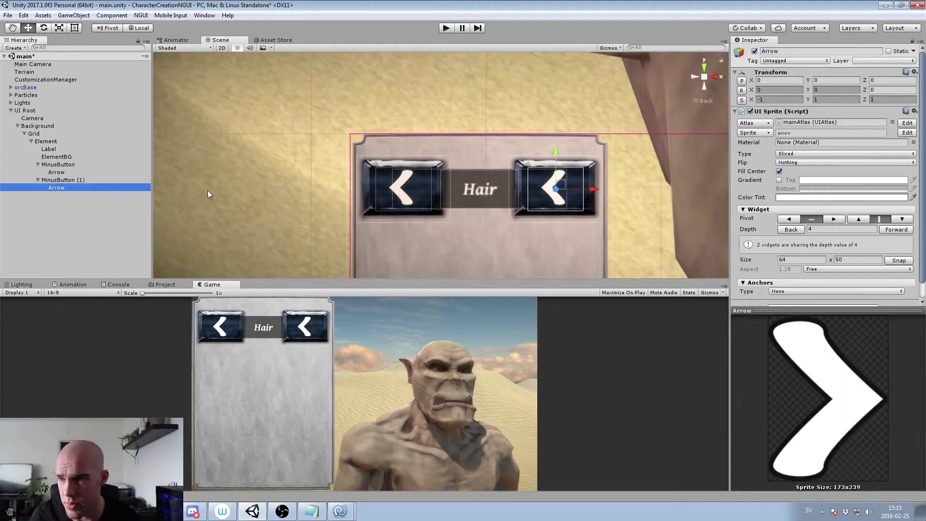
{"action": "left_click", "coordinate": [762, 100]}
{"action": "type", "text": "-1"}
{"action": "key", "text": "Return"}
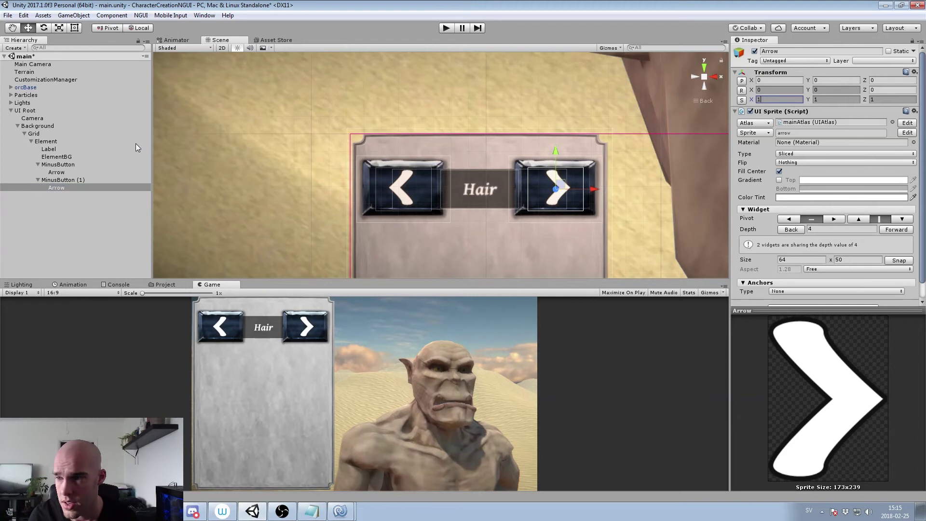
Rename the duplicated MinusButton as PlusButton
{"action": "left_click", "coordinate": [67, 180]}
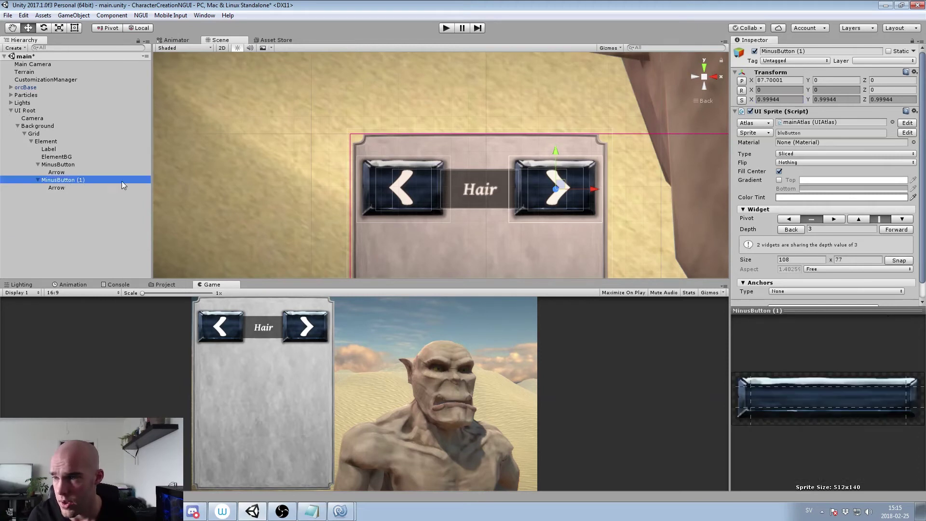
{"action": "key", "text": "F2"}
{"action": "type", "text": "PlusButton"}
{"action": "key", "text": "Return"}
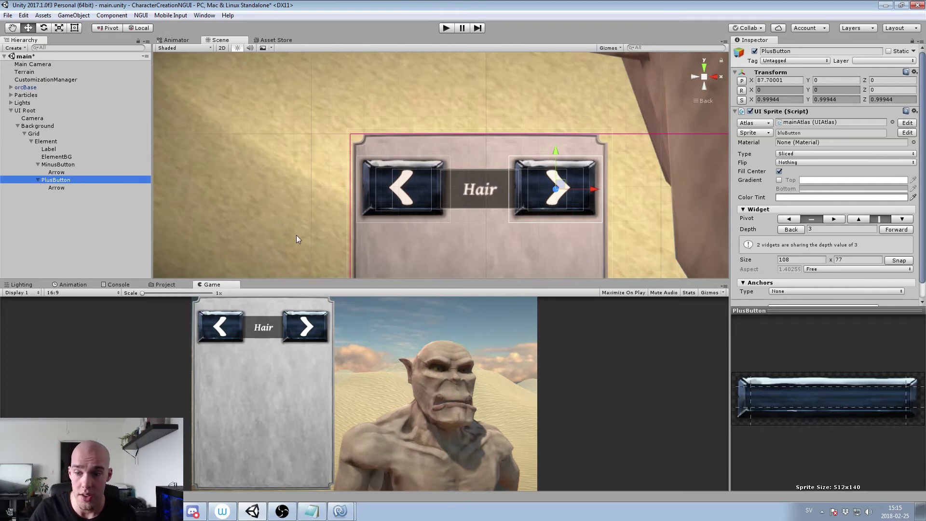
{"action": "scroll", "coordinate": [525, 231], "scroll_direction": "down", "scroll_amount": 2}
{"action": "middle_click_drag", "start_coordinate": [525, 231], "coordinate": [524, 190]}
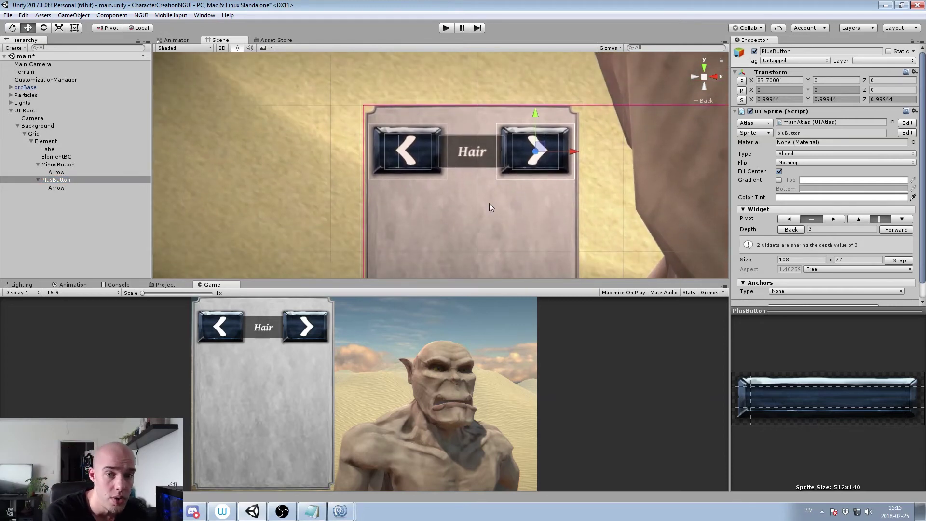
{"action": "left_click", "coordinate": [43, 142]}
{"action": "mouse_move", "coordinate": [475, 118]}
{"action": "left_mouse_down"}
{"action": "mouse_move", "coordinate": [467, 156]}
{"action": "mouse_move", "coordinate": [486, 103]}
{"action": "mouse_move", "coordinate": [474, 126]}
{"action": "left_mouse_up"}
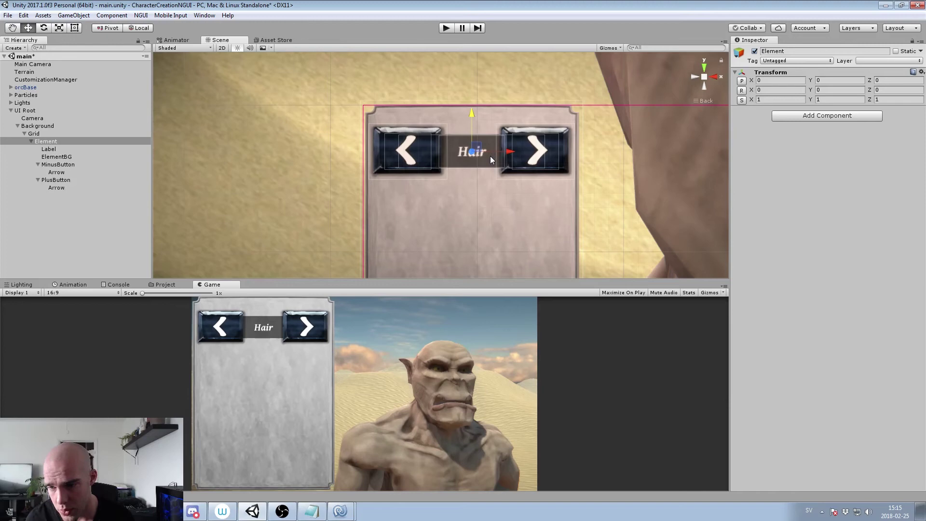
{"action": "scroll", "coordinate": [536, 209], "scroll_direction": "up", "scroll_amount": 3}
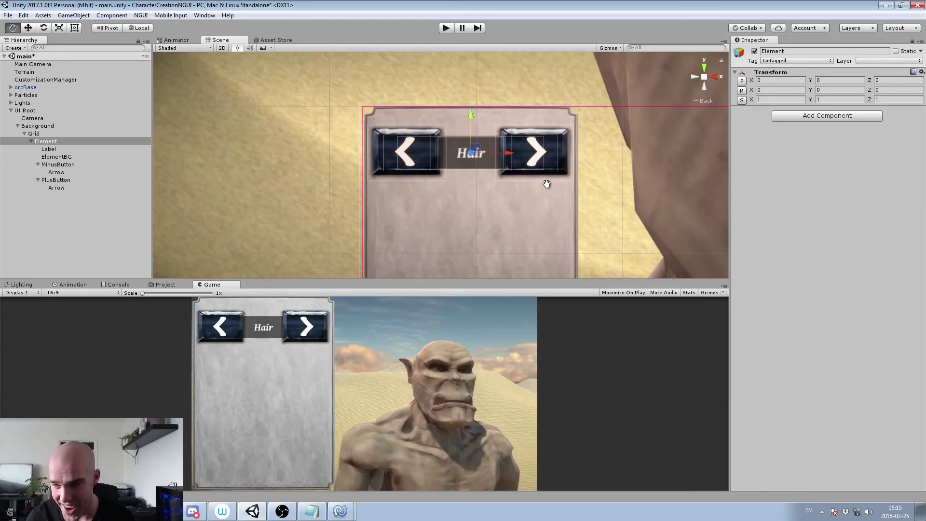
{"action": "scroll", "coordinate": [537, 209], "scroll_direction": "down", "scroll_amount": 2}
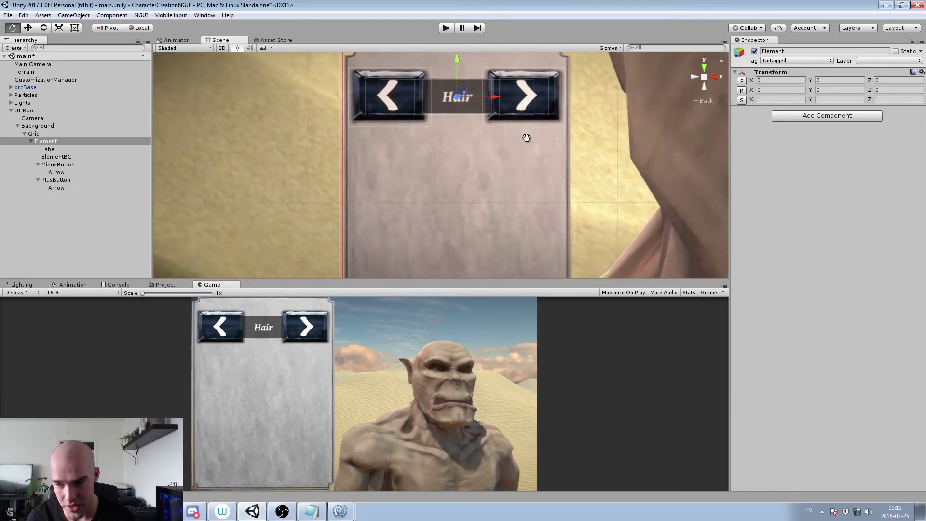
{"action": "scroll", "coordinate": [516, 200], "scroll_direction": "down", "scroll_amount": 2}
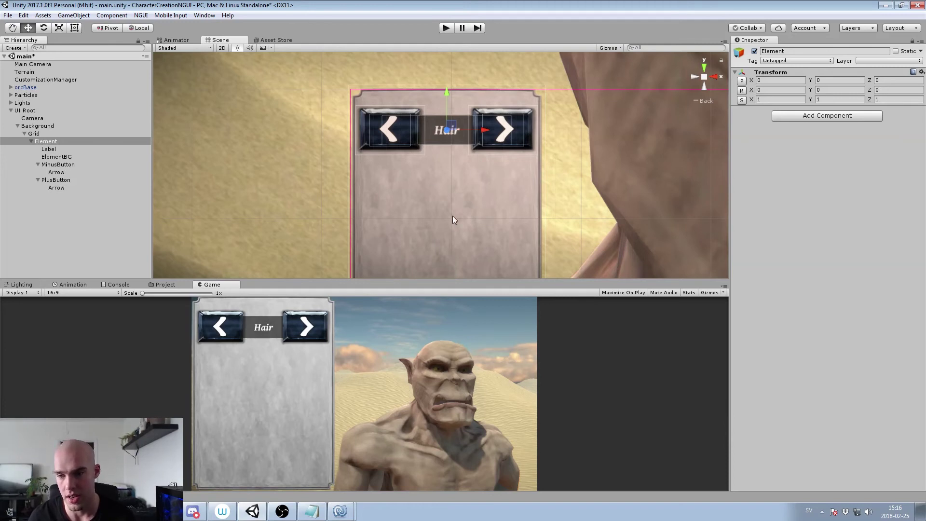
{"action": "middle_click_drag", "start_coordinate": [452, 219], "coordinate": [459, 174]}
{"action": "scroll", "coordinate": [457, 175], "scroll_direction": "up", "scroll_amount": 1}
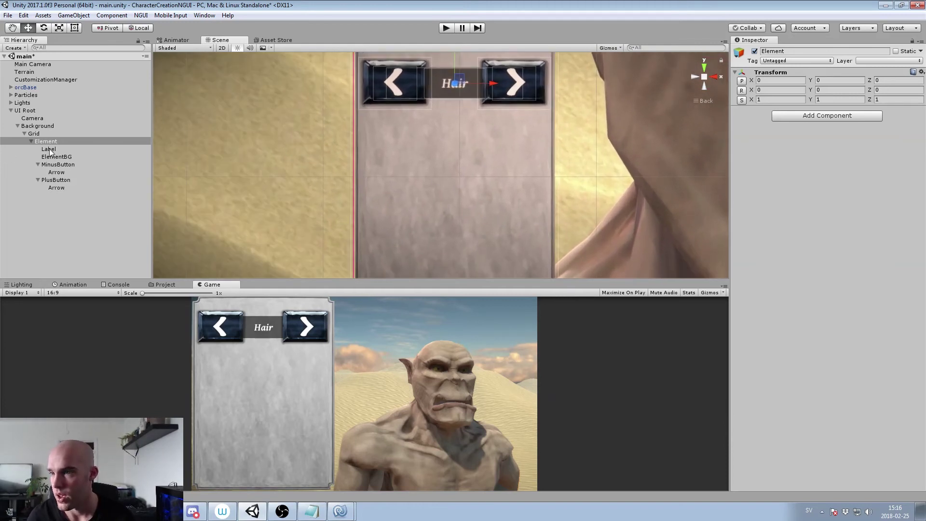
{"action": "left_click", "coordinate": [40, 133]}
{"action": "left_click", "coordinate": [31, 142]}
{"action": "left_click", "coordinate": [31, 141]}
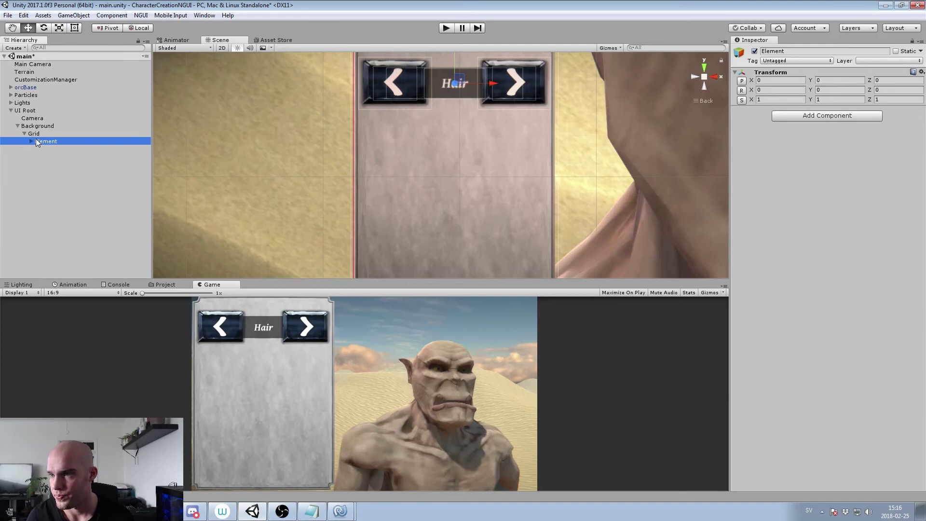
{"action": "left_click", "coordinate": [35, 133]}
{"action": "left_click", "coordinate": [44, 141]}
{"action": "left_click", "coordinate": [30, 142]}
Add NGUI's UI Button script component to MinusButton
{"action": "double_click", "coordinate": [67, 164]}
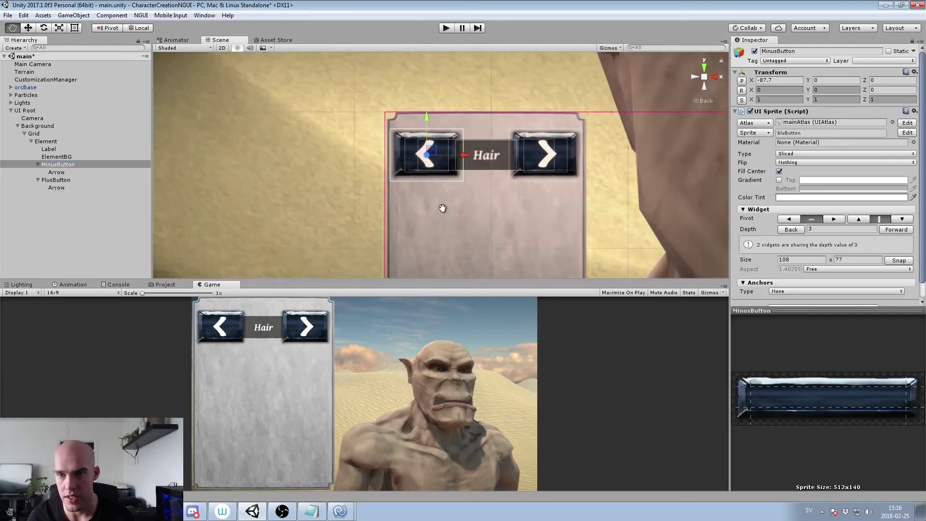
{"action": "scroll", "coordinate": [817, 211], "scroll_direction": "down", "scroll_amount": 1}
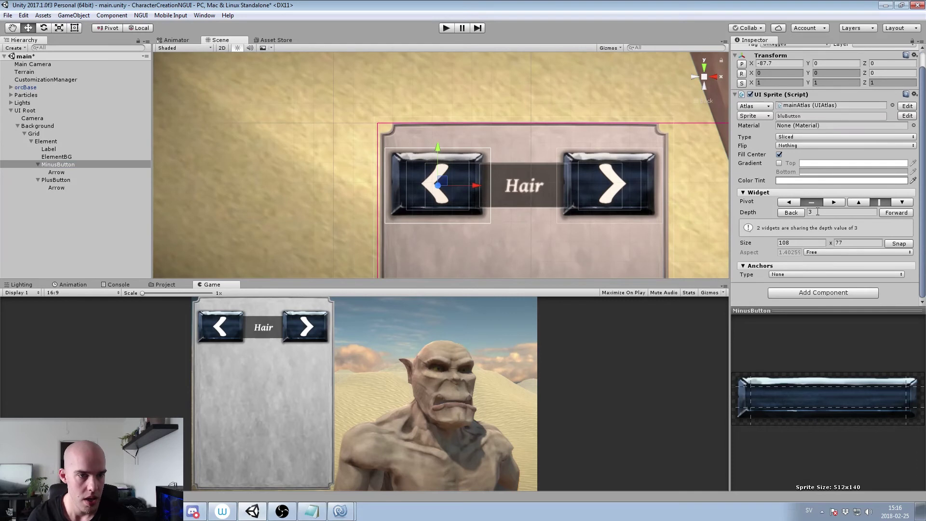
{"action": "left_click", "coordinate": [821, 293]}
{"action": "type", "text": "button"}
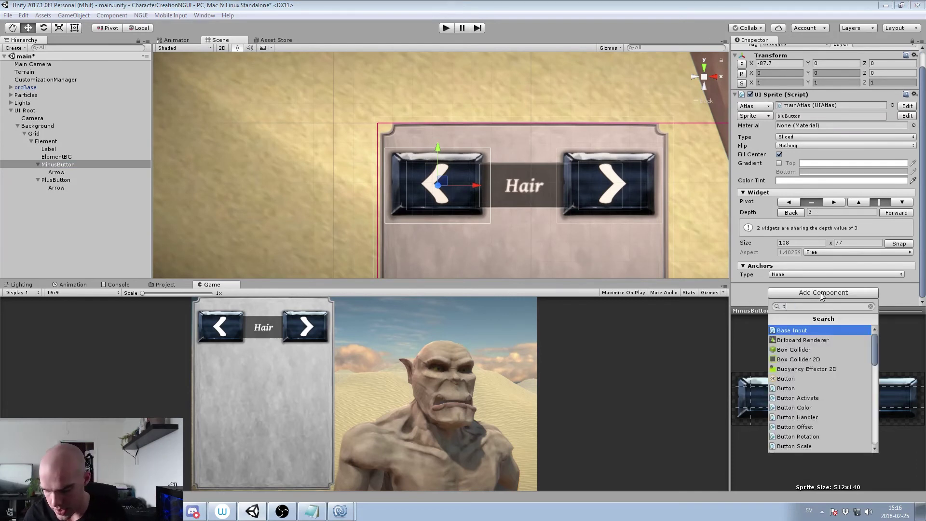
{"action": "key", "text": "Down"}
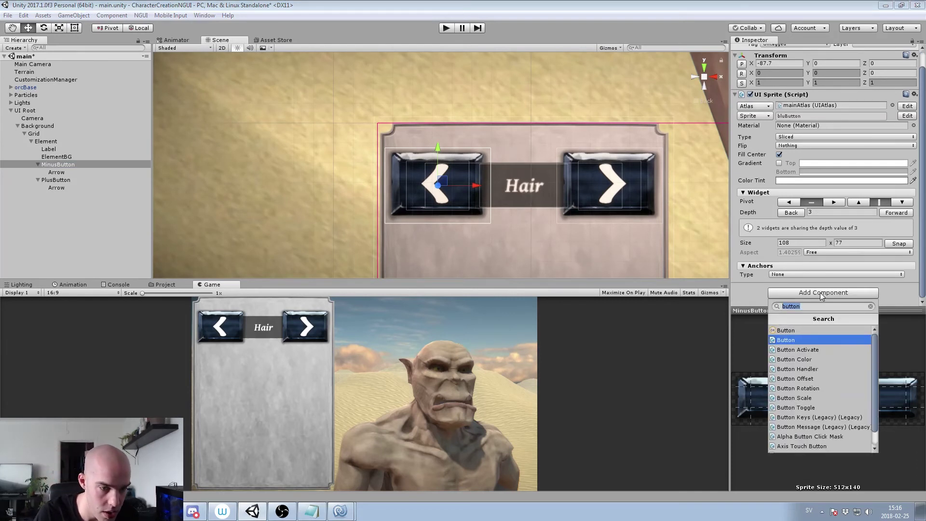
{"action": "key", "text": "Up"}
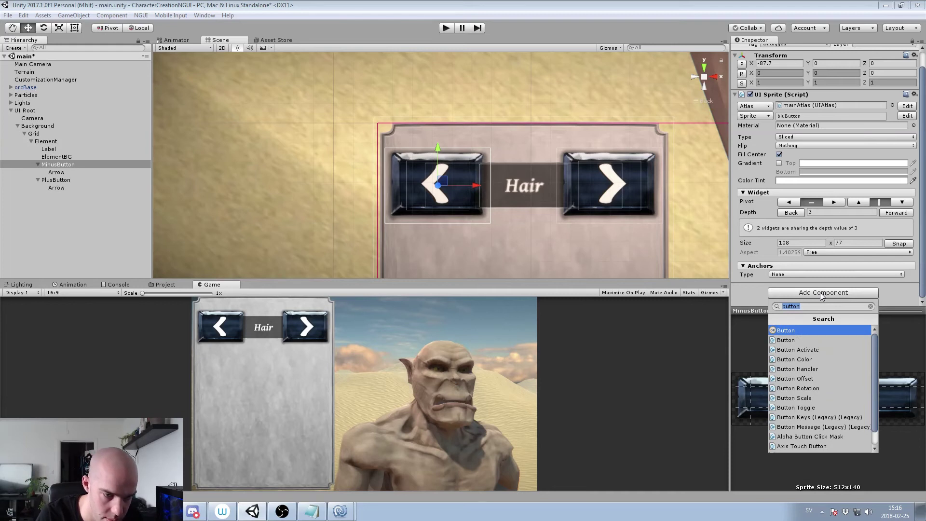
{"action": "key", "text": "Down"}
{"action": "key", "text": "Return"}
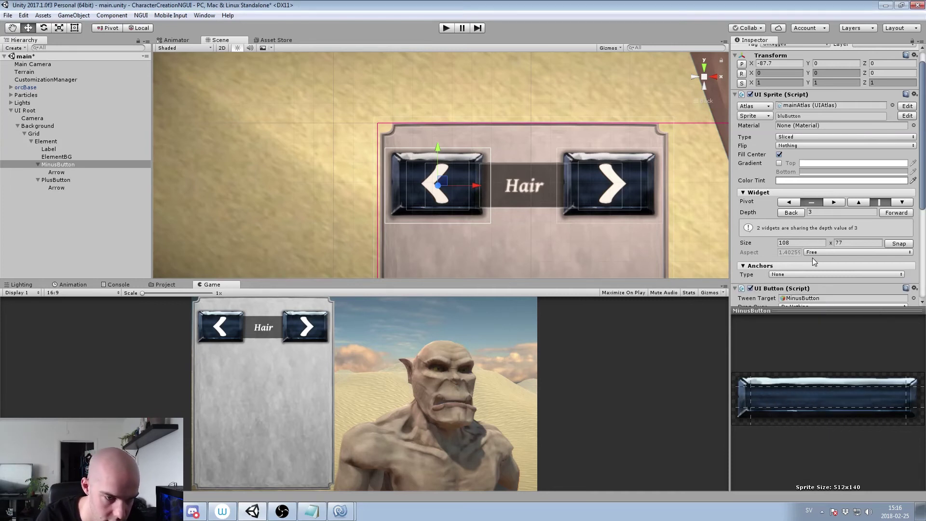
{"action": "scroll", "coordinate": [812, 258], "scroll_direction": "down", "scroll_amount": 5}
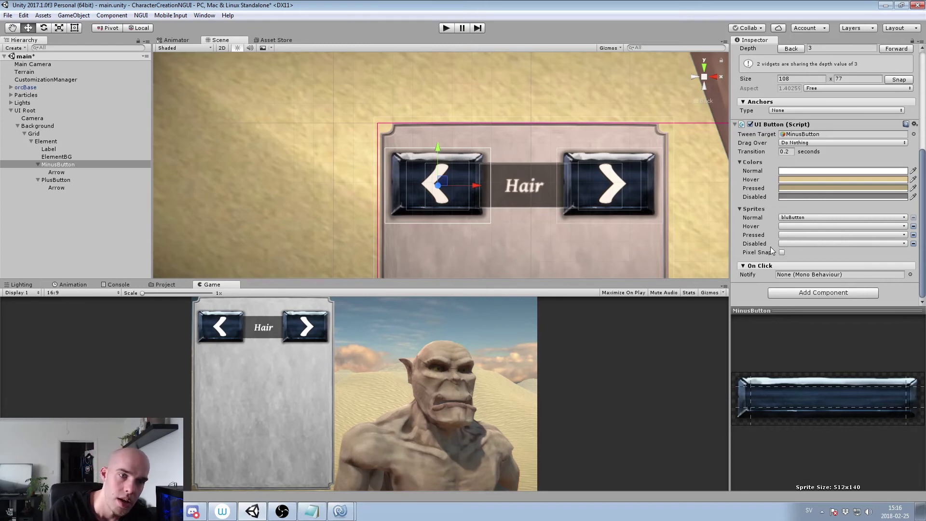
Add a Box Collider component to MinusButton
{"action": "scroll", "coordinate": [770, 248], "scroll_direction": "up", "scroll_amount": 4}
{"action": "scroll", "coordinate": [771, 248], "scroll_direction": "down", "scroll_amount": 4}
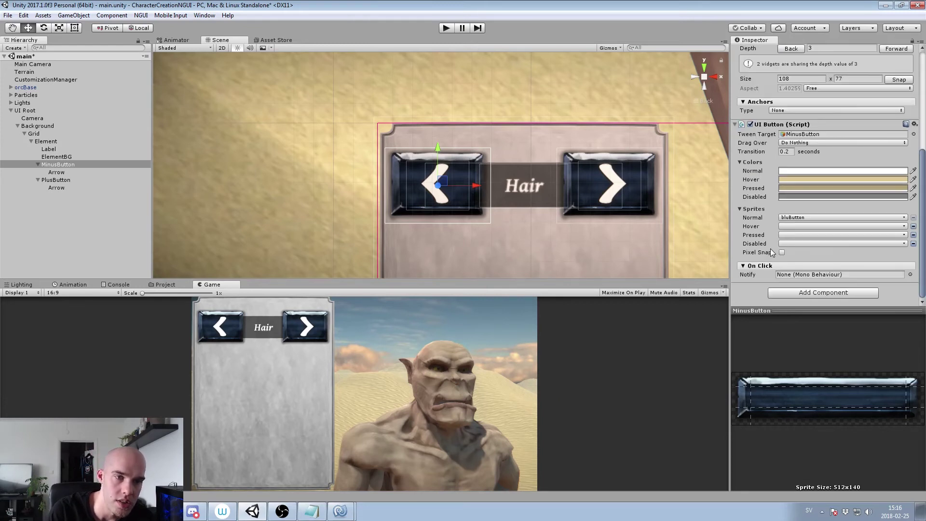
{"action": "left_click", "coordinate": [789, 294]}
{"action": "type", "text": "collid"}
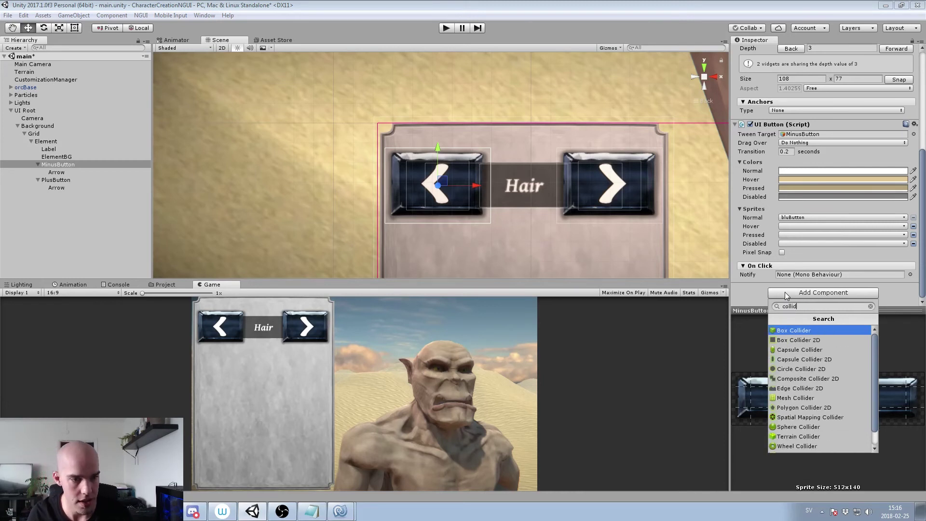
{"action": "key", "text": "Return"}
{"action": "scroll", "coordinate": [786, 268], "scroll_direction": "down", "scroll_amount": 3}
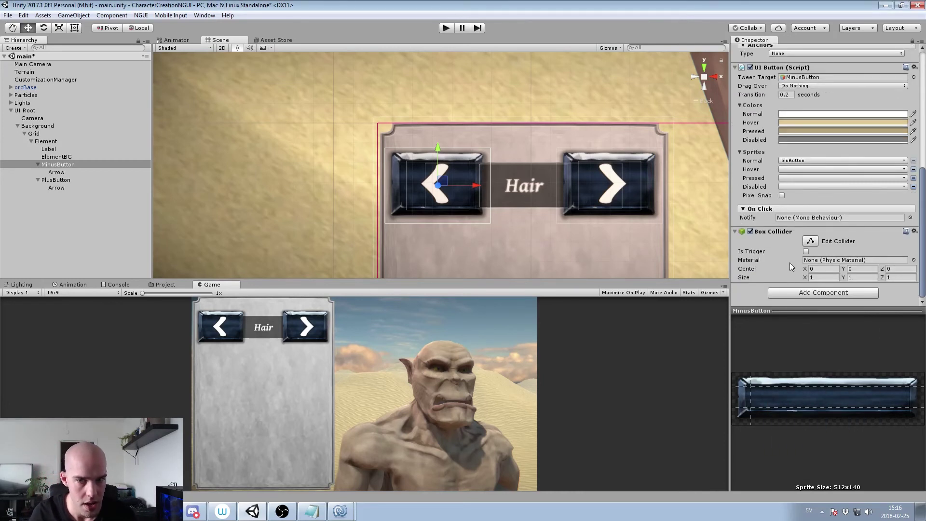
Make MinusButton's collider auto-adjust to match its widget size
{"action": "scroll", "coordinate": [849, 259], "scroll_direction": "up", "scroll_amount": 8}
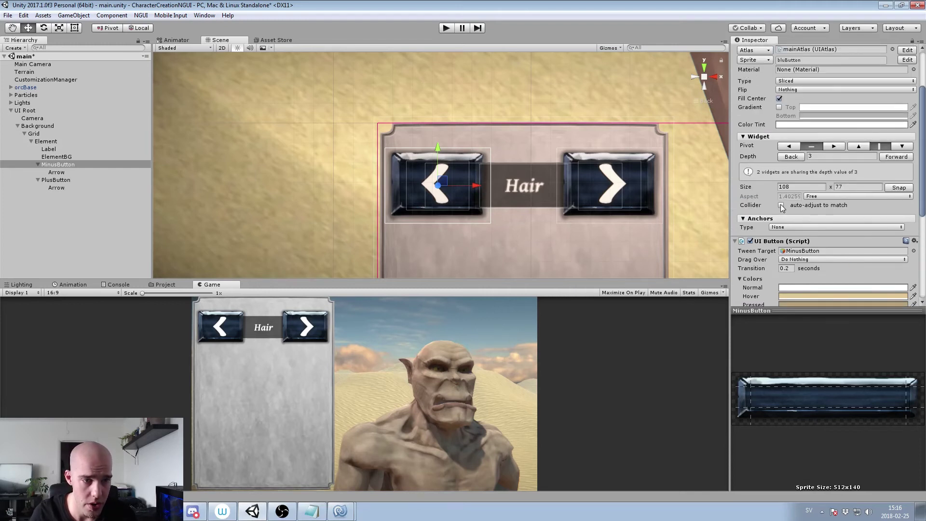
{"action": "left_click", "coordinate": [780, 205]}
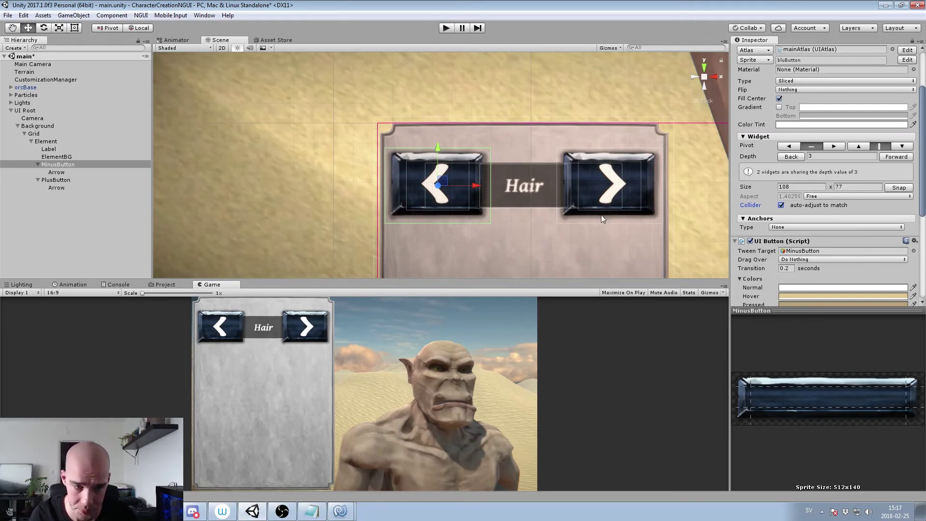
Add NGUI's UI Button script component to PlusButton
{"action": "left_click", "coordinate": [594, 158]}
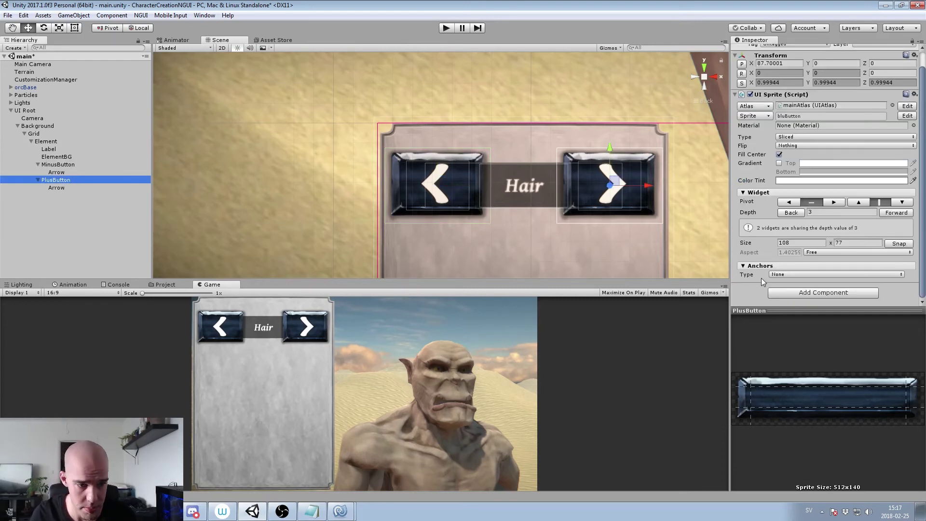
{"action": "left_click", "coordinate": [788, 293]}
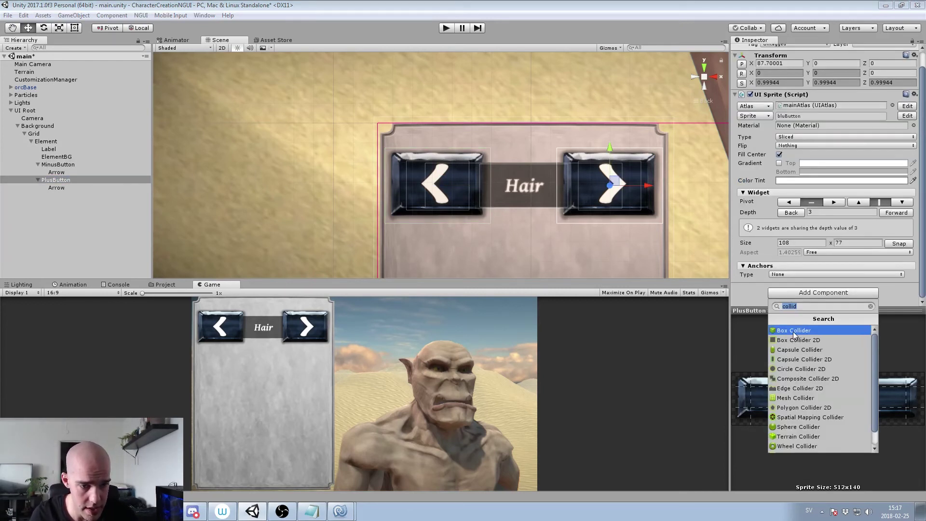
{"action": "type", "text": "button"}
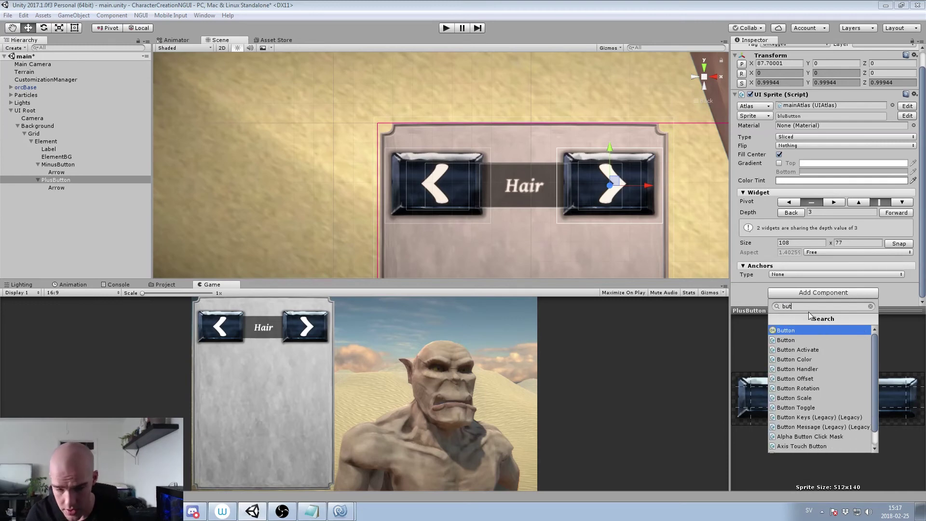
{"action": "key", "text": "Return"}
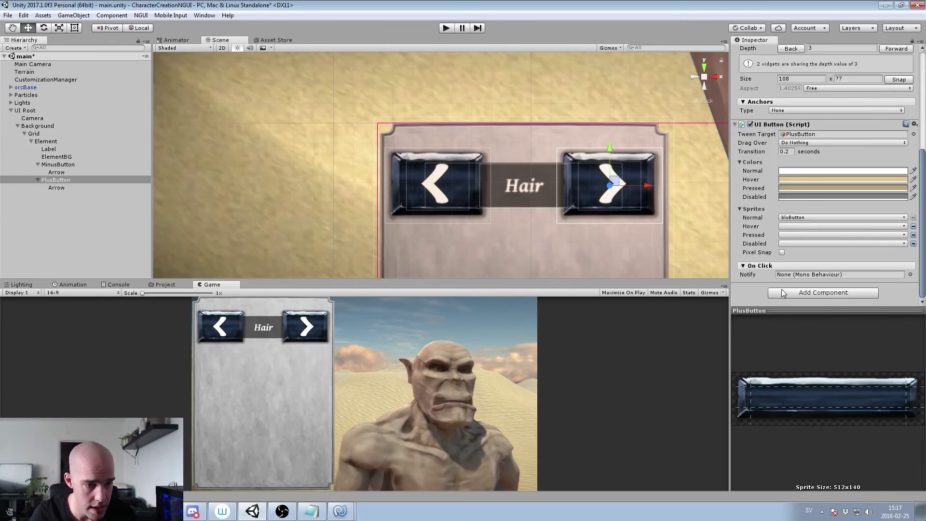
Add a Box Collider component to PlusButton and make it auto-adjust to match the widget
{"action": "left_click", "coordinate": [785, 290]}
{"action": "type", "text": "box c"}
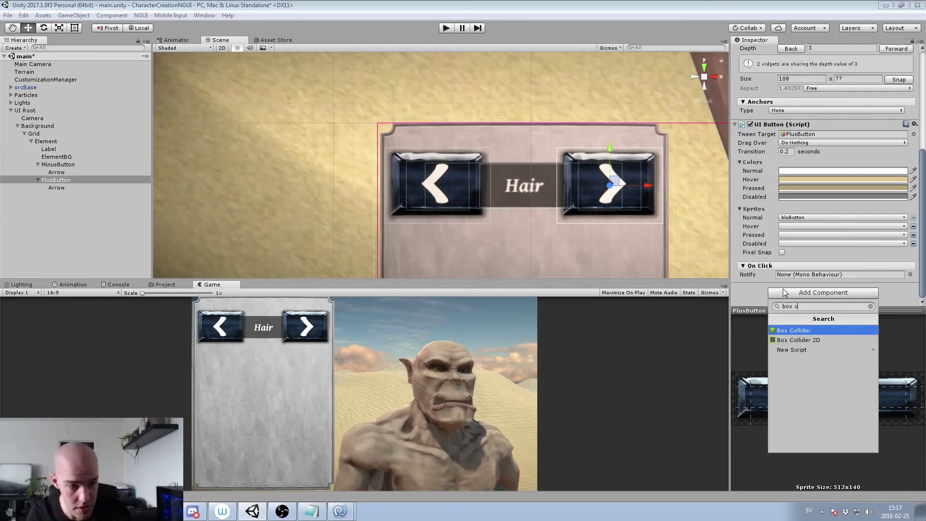
{"action": "key", "text": "Return"}
{"action": "left_click", "coordinate": [780, 97]}
Duplicate the Element object with its label, bar and buttons four times inside the Grid
{"action": "scroll", "coordinate": [464, 87], "scroll_direction": "down", "scroll_amount": 2}
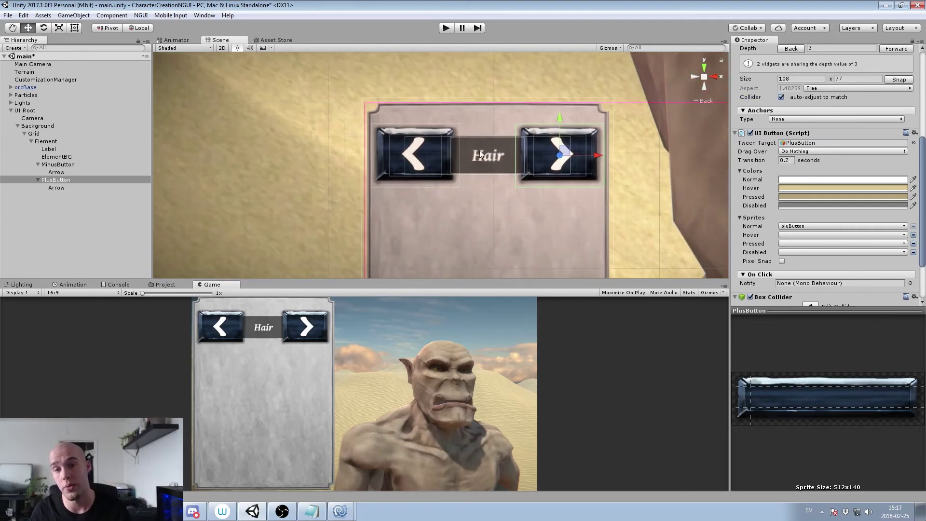
{"action": "left_click", "coordinate": [45, 142]}
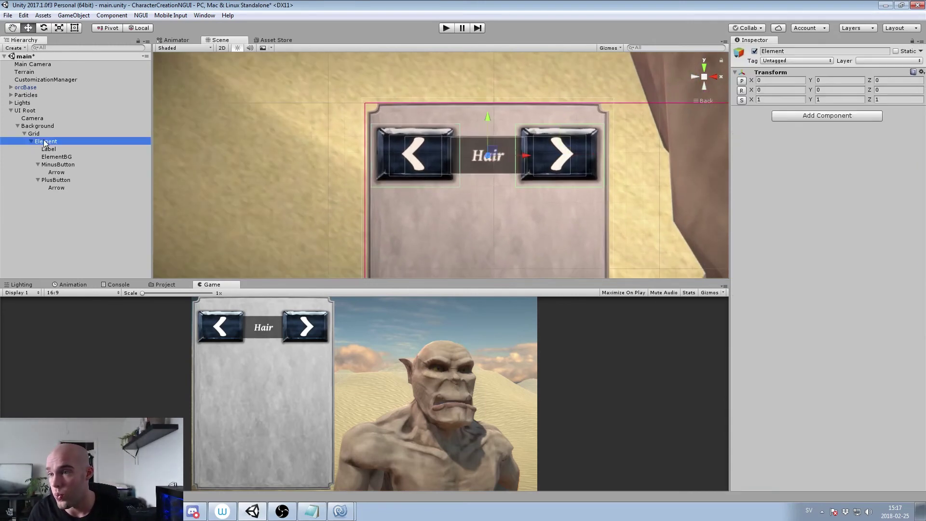
{"action": "scroll", "coordinate": [314, 164], "scroll_direction": "up", "scroll_amount": 2}
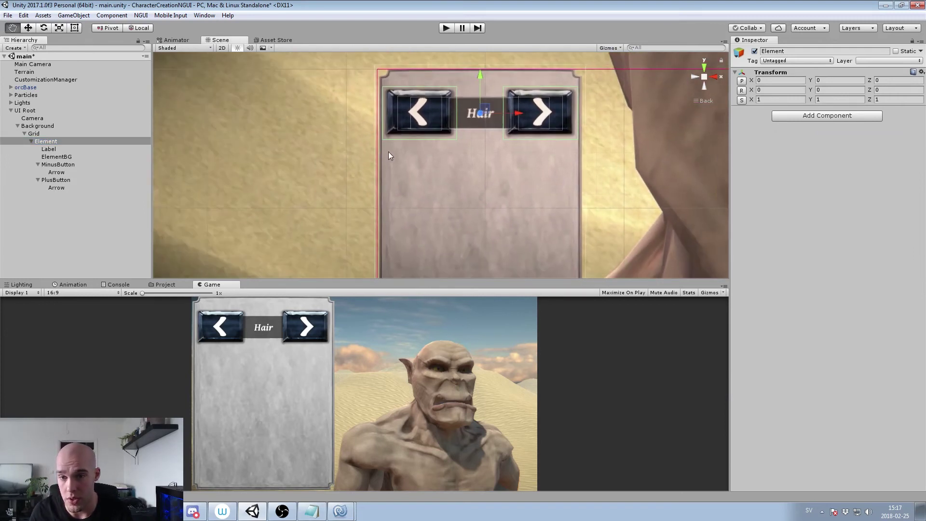
{"action": "middle_click_drag", "start_coordinate": [388, 151], "coordinate": [341, 115]}
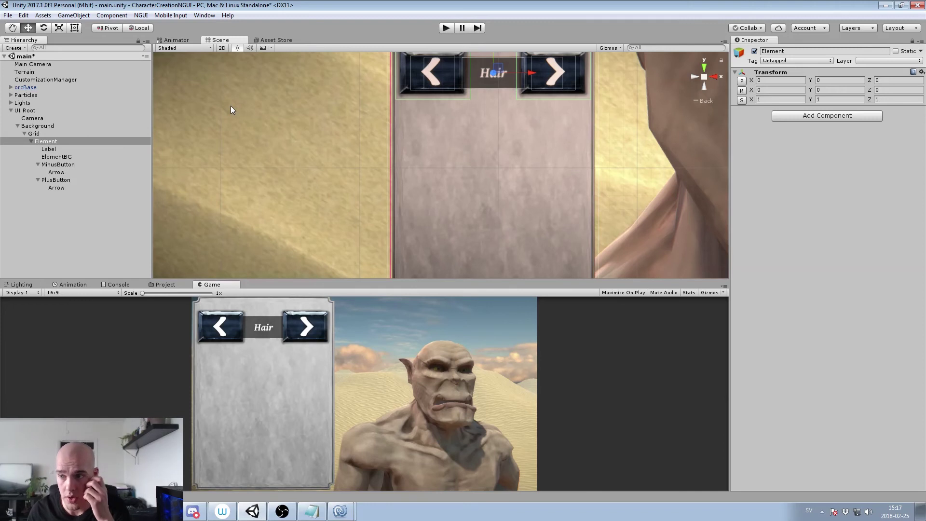
{"action": "key", "text": "ctrl+d"}
{"action": "key", "text": "ctrl+d"}
{"action": "key", "text": "ctrl+d"}
{"action": "key", "text": "ctrl+d"}
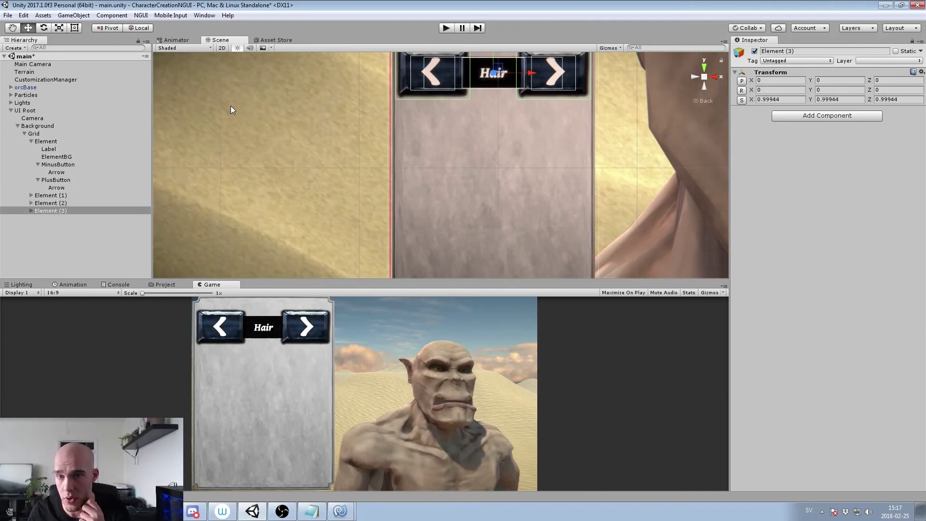
Execute the Grid's UI Grid script to lay out the duplicated elements vertically
{"action": "left_click", "coordinate": [34, 133]}
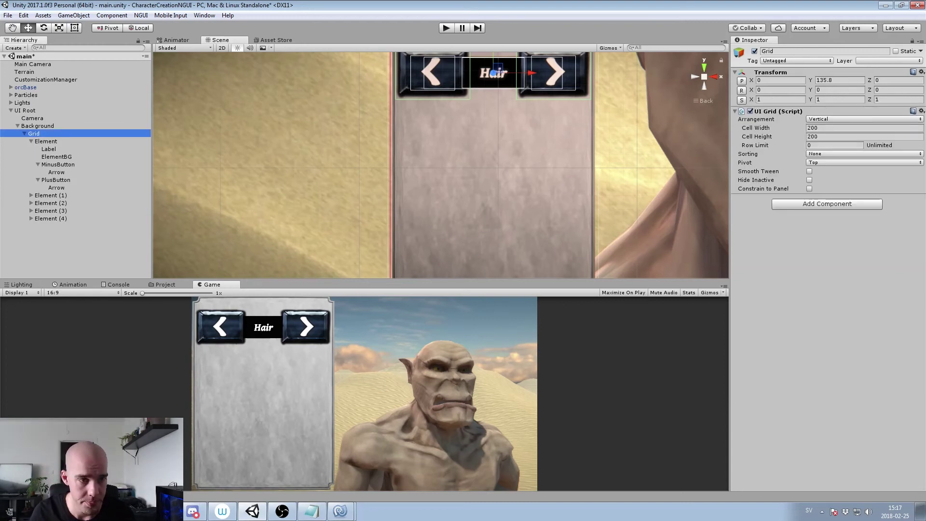
{"action": "left_click", "coordinate": [921, 111]}
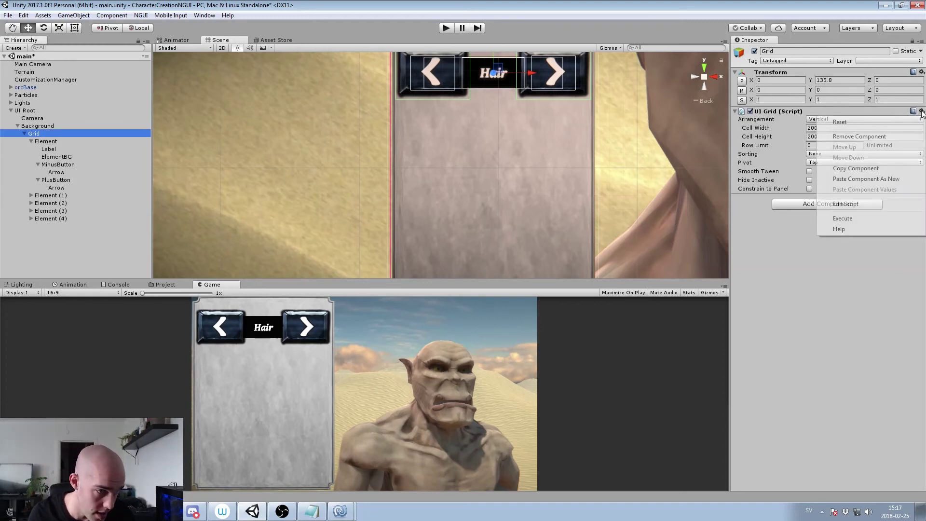
{"action": "left_click", "coordinate": [855, 217]}
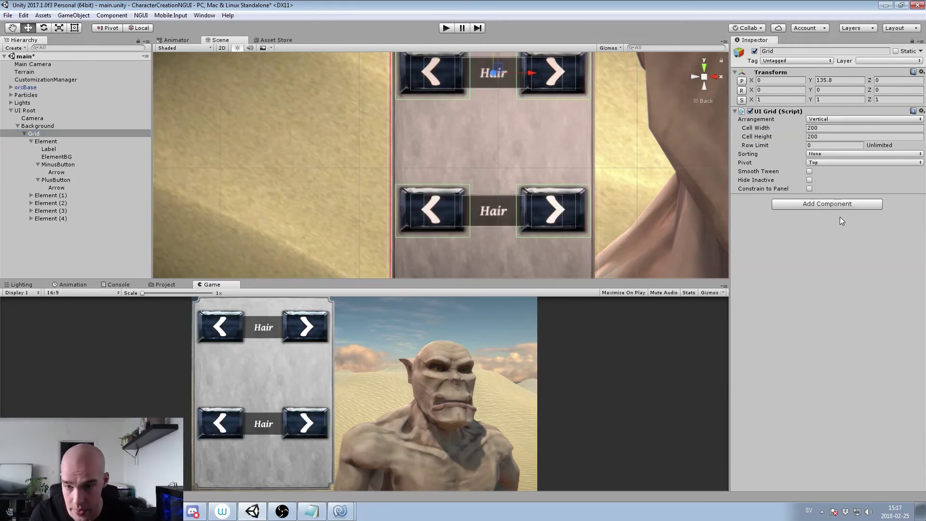
Reduce the Grid's cell height to 85.42 and move the Grid up to Y 157
{"action": "scroll", "coordinate": [618, 193], "scroll_direction": "down", "scroll_amount": 8}
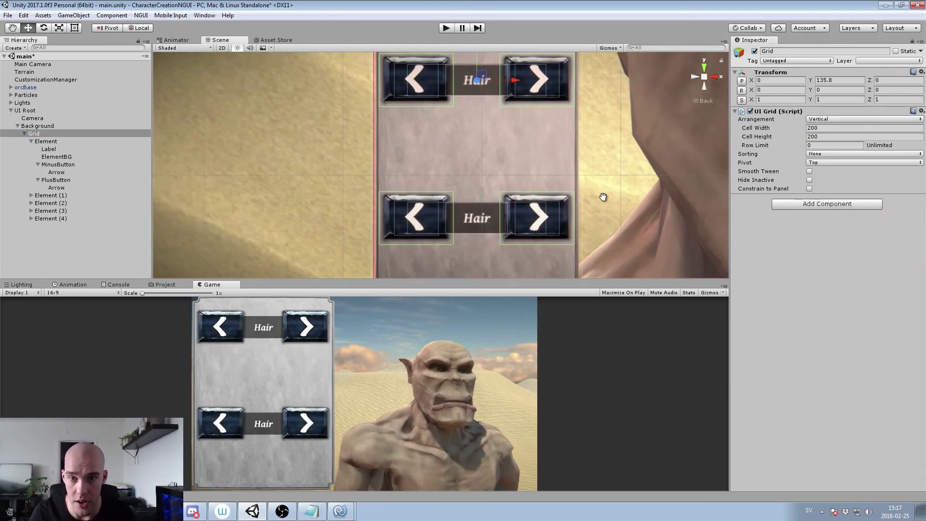
{"action": "scroll", "coordinate": [567, 205], "scroll_direction": "down", "scroll_amount": 6}
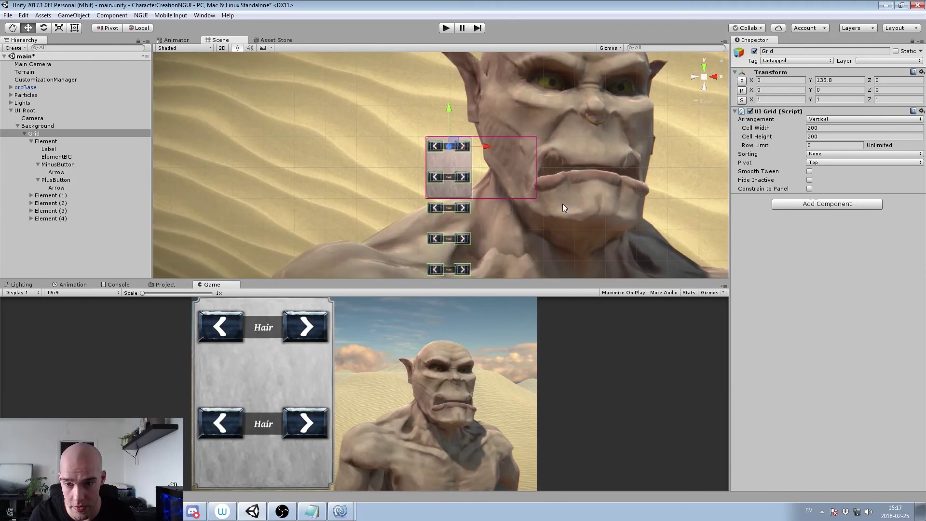
{"action": "key", "text": "f"}
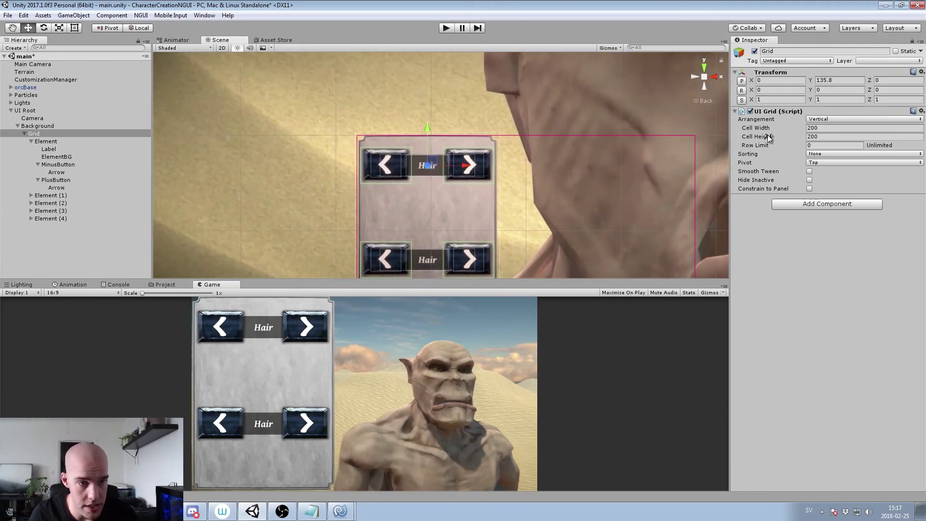
{"action": "left_click_drag", "start_coordinate": [771, 137], "coordinate": [771, 444]}
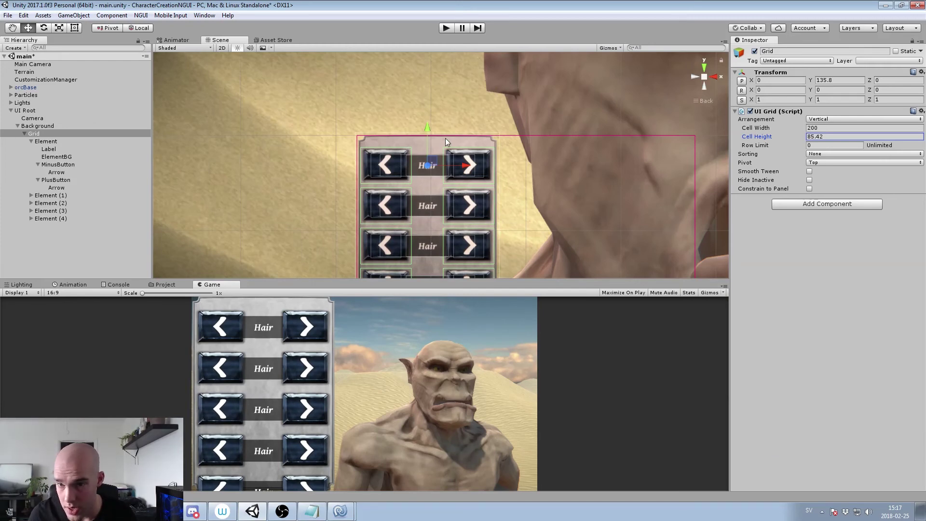
{"action": "left_click_drag", "start_coordinate": [432, 132], "coordinate": [432, 124]}
Tighten the Grid's cell height to 81.8 and raise the Grid to Y 162 to fit all rows in the background
{"action": "middle_click_drag", "start_coordinate": [445, 163], "coordinate": [538, 131]}
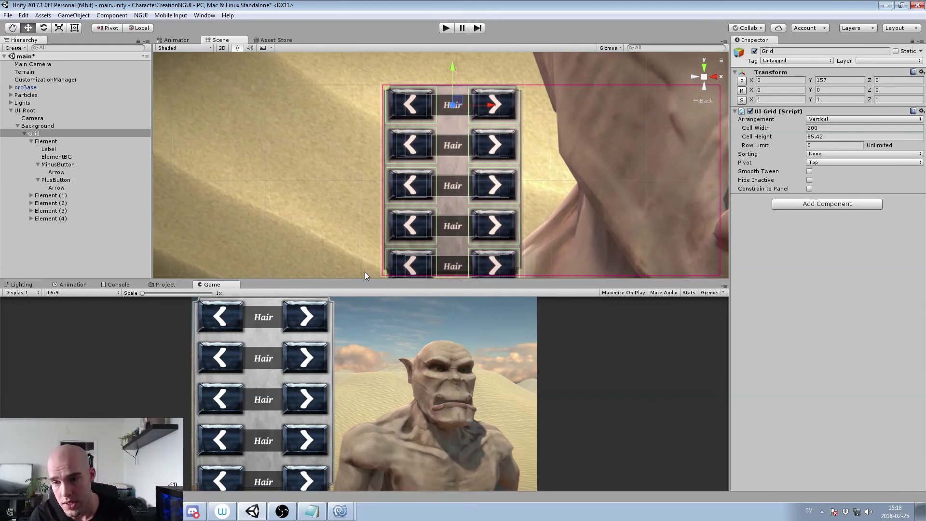
{"action": "mouse_move", "coordinate": [365, 279]}
{"action": "left_mouse_down"}
{"action": "mouse_move", "coordinate": [363, 264]}
{"action": "mouse_move", "coordinate": [364, 272]}
{"action": "left_mouse_up"}
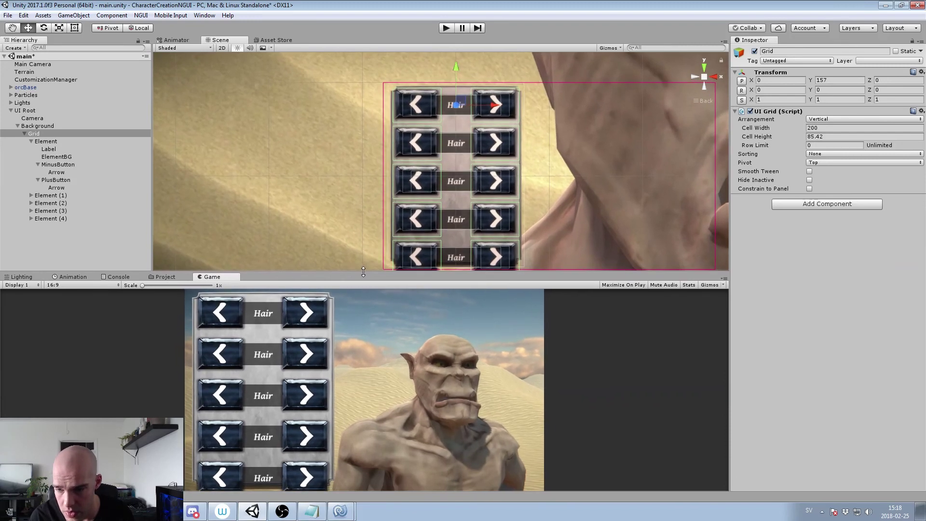
{"action": "left_click_drag", "start_coordinate": [792, 137], "coordinate": [785, 137]}
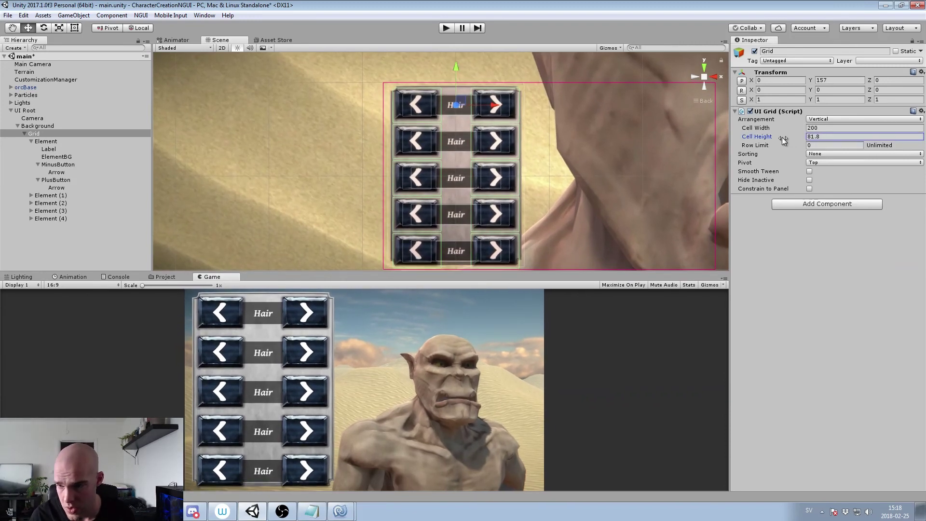
{"action": "left_click_drag", "start_coordinate": [454, 64], "coordinate": [456, 61]}
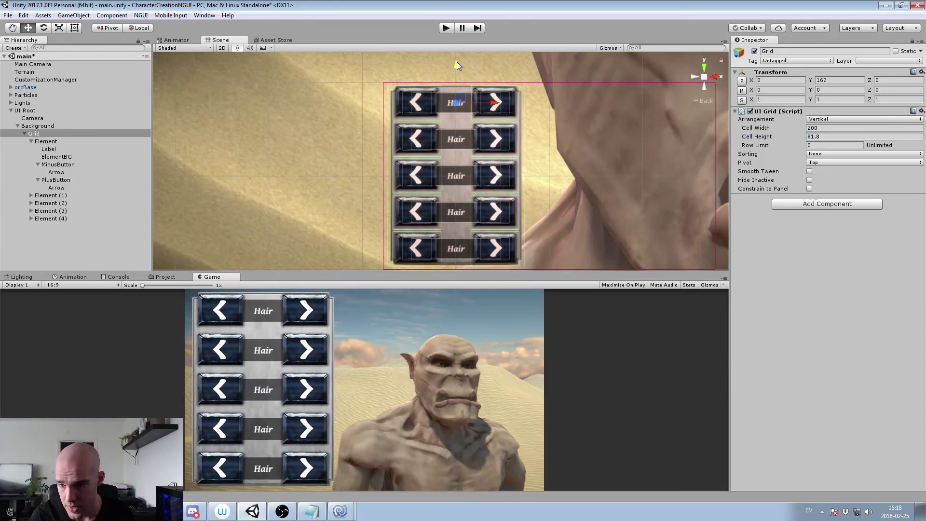
Stretch the Background sprite downward to a height of 422
{"action": "left_click", "coordinate": [33, 126]}
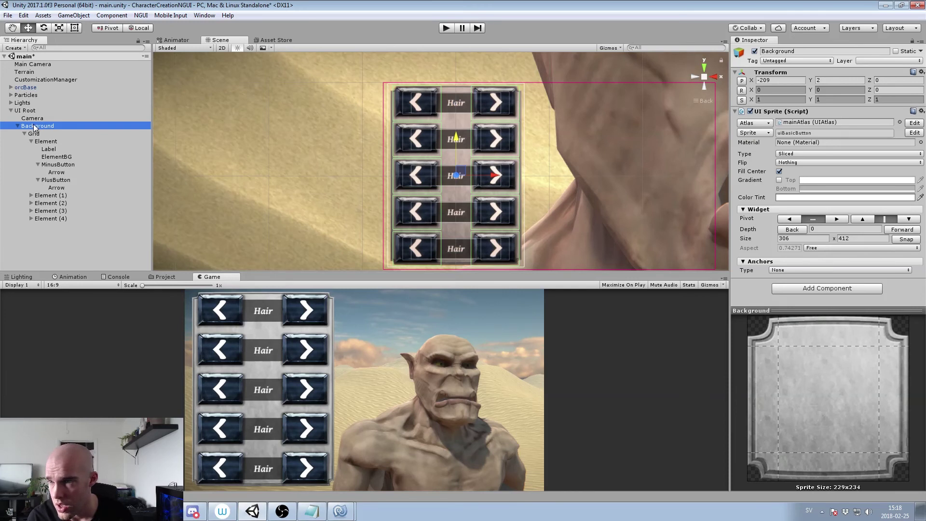
{"action": "middle_click_drag", "start_coordinate": [651, 187], "coordinate": [649, 166]}
{"action": "key", "text": "t"}
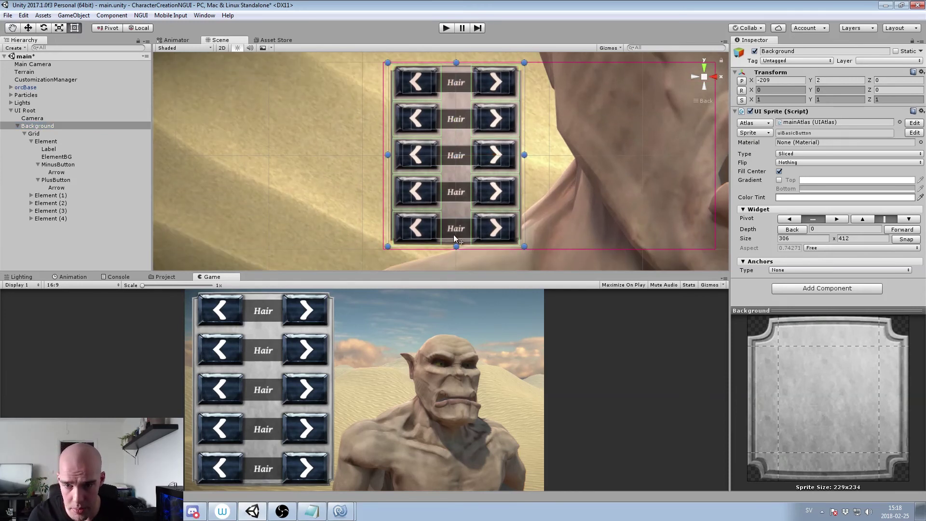
{"action": "left_click_drag", "start_coordinate": [456, 248], "coordinate": [456, 252]}
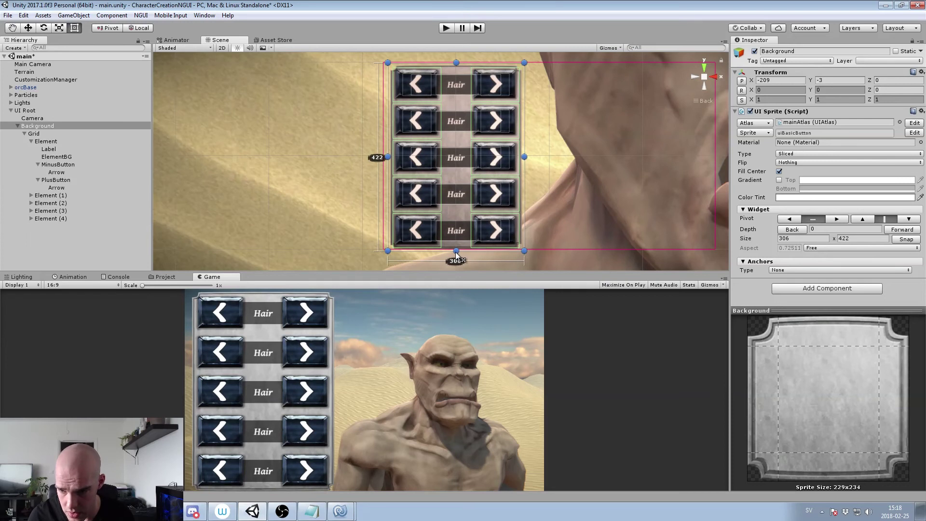
Nudge the Grid down to Y 161 within the background panel
{"action": "left_click", "coordinate": [38, 135]}
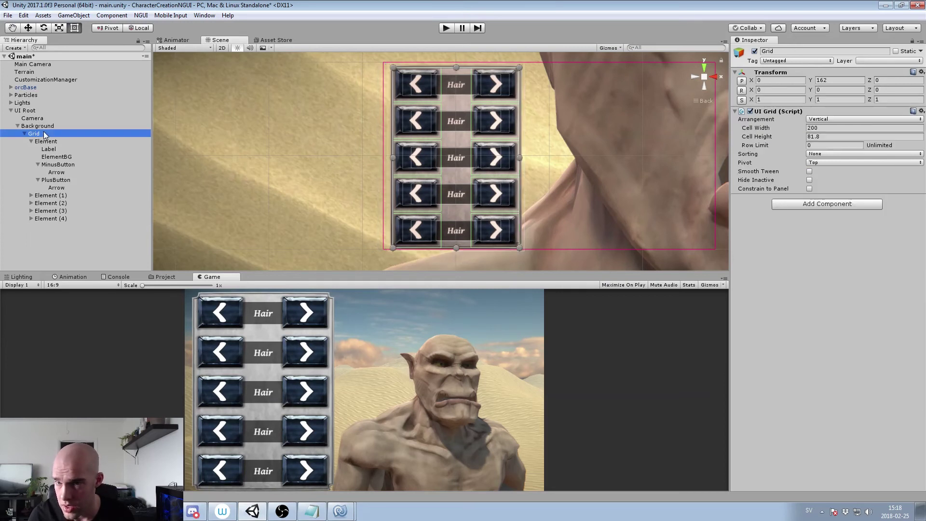
{"action": "key", "text": "w"}
{"action": "left_click_drag", "start_coordinate": [457, 66], "coordinate": [456, 68]}
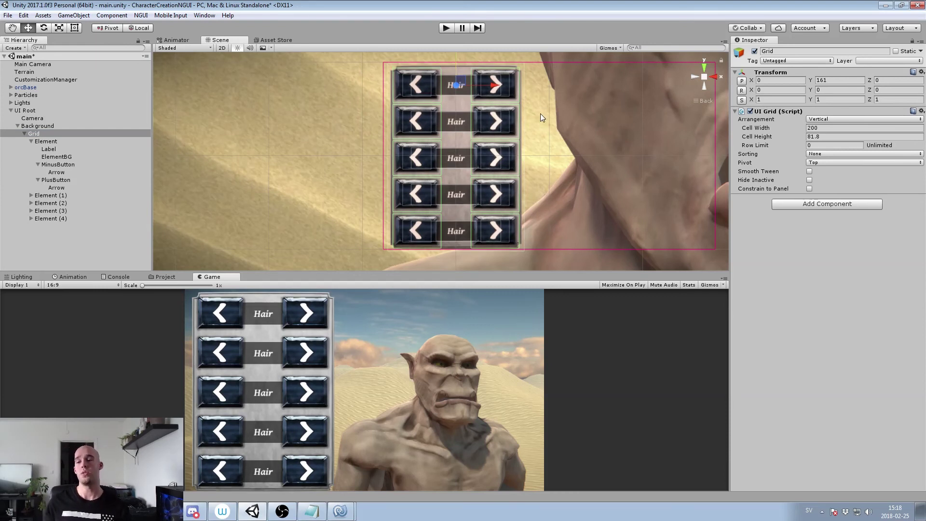
Set the text of the Label in Element (1) to "Beard"
{"action": "left_click", "coordinate": [456, 122]}
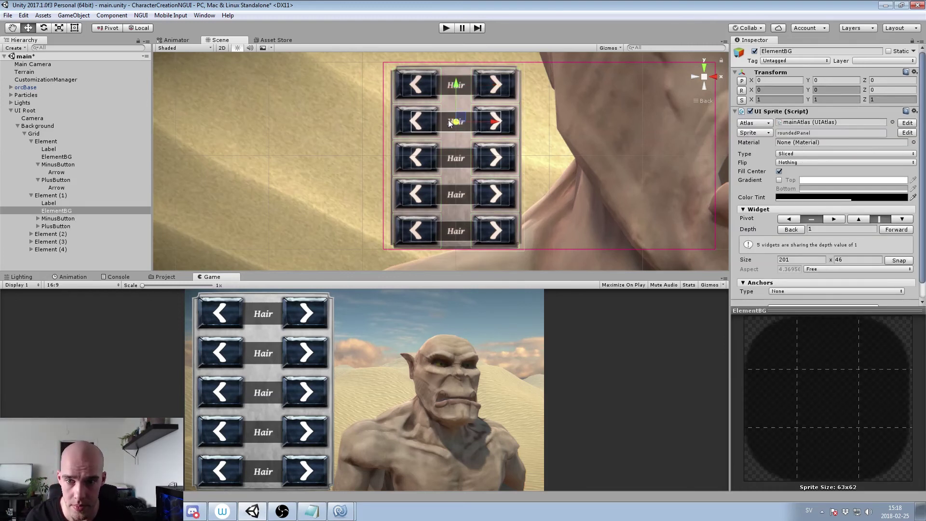
{"action": "left_click", "coordinate": [48, 203]}
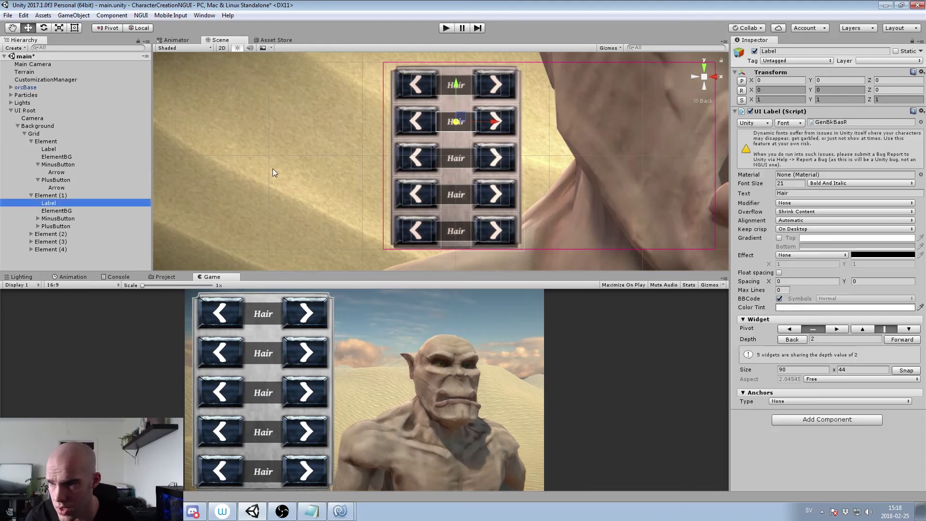
{"action": "left_click", "coordinate": [793, 193]}
{"action": "type", "text": "Beard"}
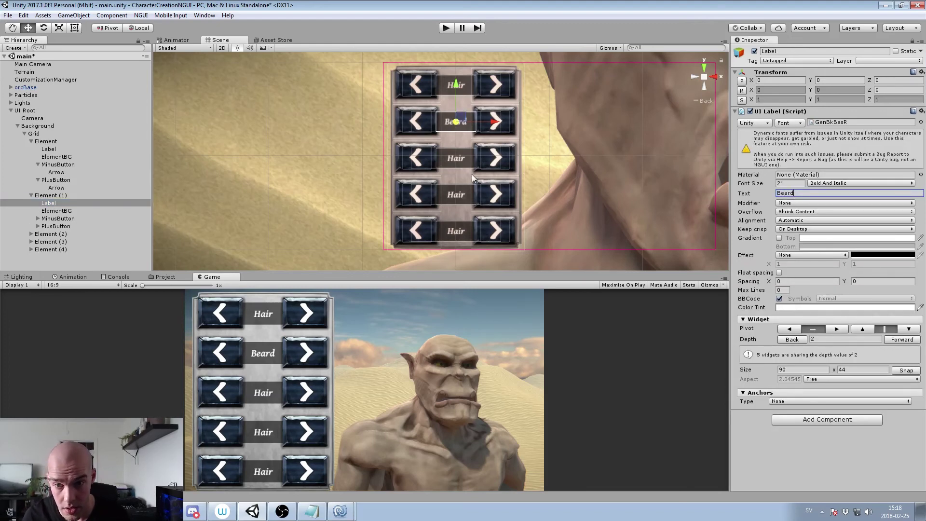
Set the text of the Label in Element (2) to "Tusks"
{"action": "left_click", "coordinate": [454, 160]}
{"action": "left_click", "coordinate": [87, 241]}
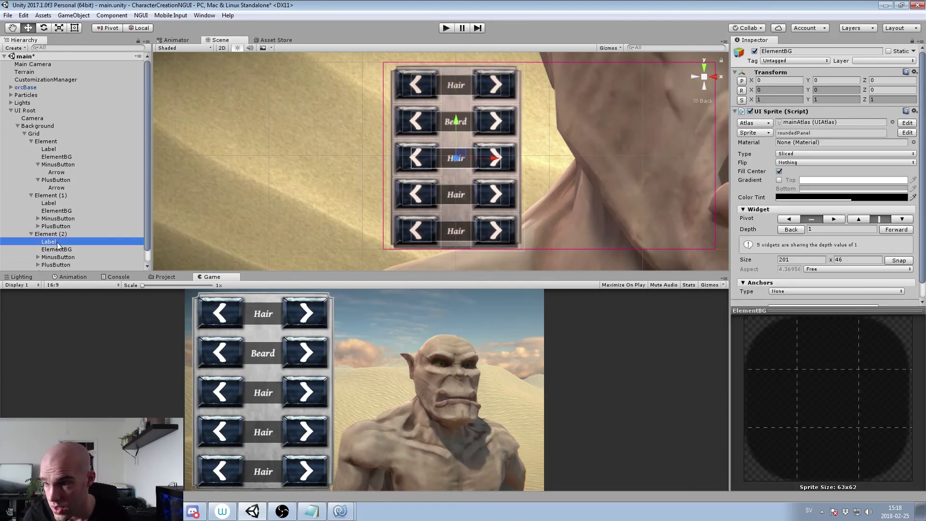
{"action": "left_click", "coordinate": [792, 193]}
{"action": "type", "text": "Tusks"}
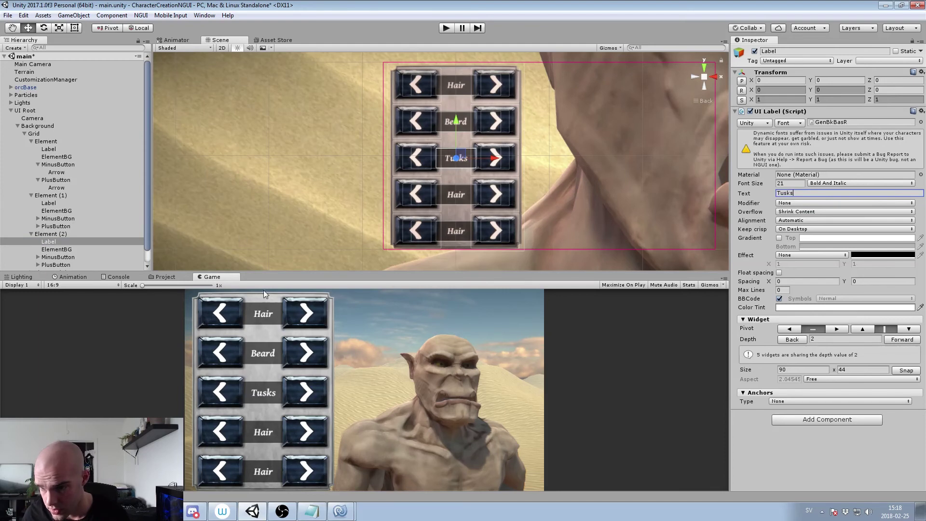
Set the text of the Label in Element (3) to "Skin Color", split over two lines
{"action": "left_click", "coordinate": [456, 199]}
{"action": "scroll", "coordinate": [72, 235], "scroll_direction": "down", "scroll_amount": 2}
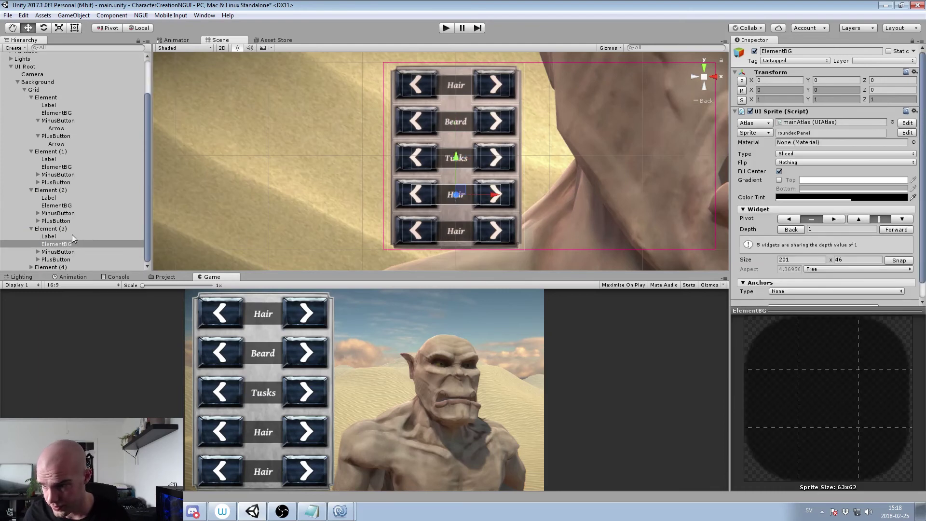
{"action": "left_click", "coordinate": [51, 236]}
{"action": "left_click", "coordinate": [796, 194]}
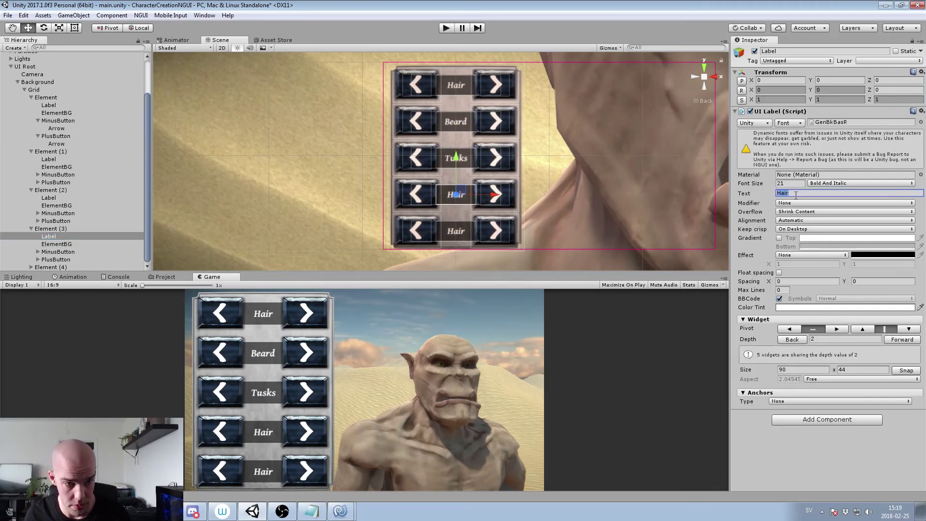
{"action": "type", "text": "Skin"}
{"action": "key", "text": "Return"}
{"action": "type", "text": "Color"}
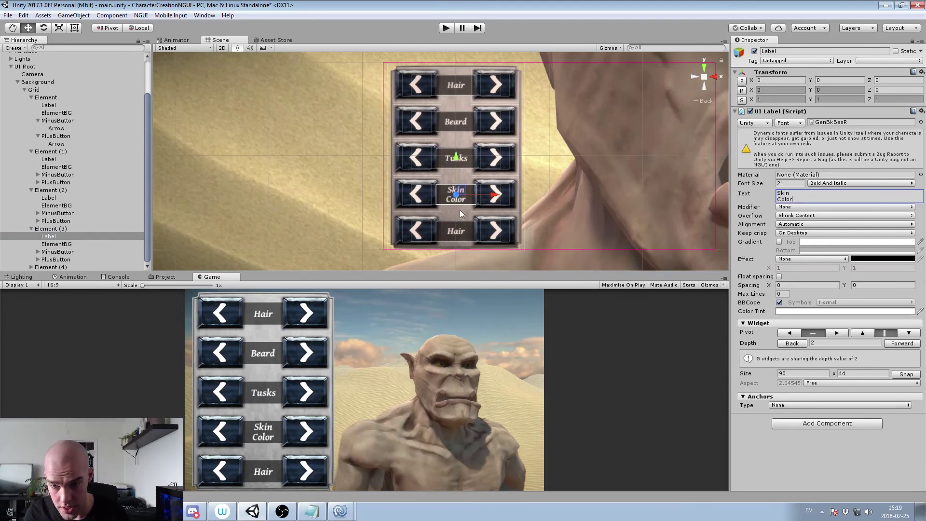
Set the text of the Label in Element (4) to "Hair Color", split over two lines
{"action": "left_click", "coordinate": [458, 232]}
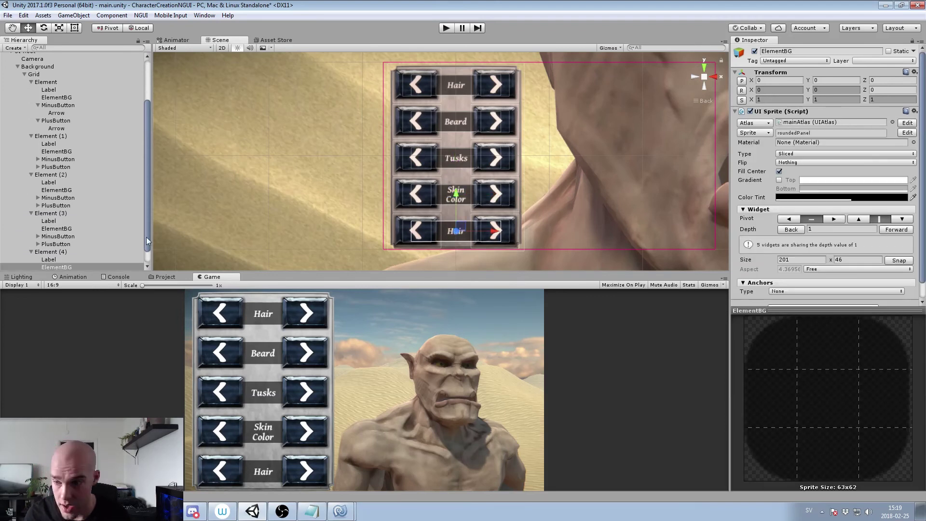
{"action": "left_click", "coordinate": [56, 260]}
{"action": "left_click", "coordinate": [792, 193]}
{"action": "type", "text": "Hair"}
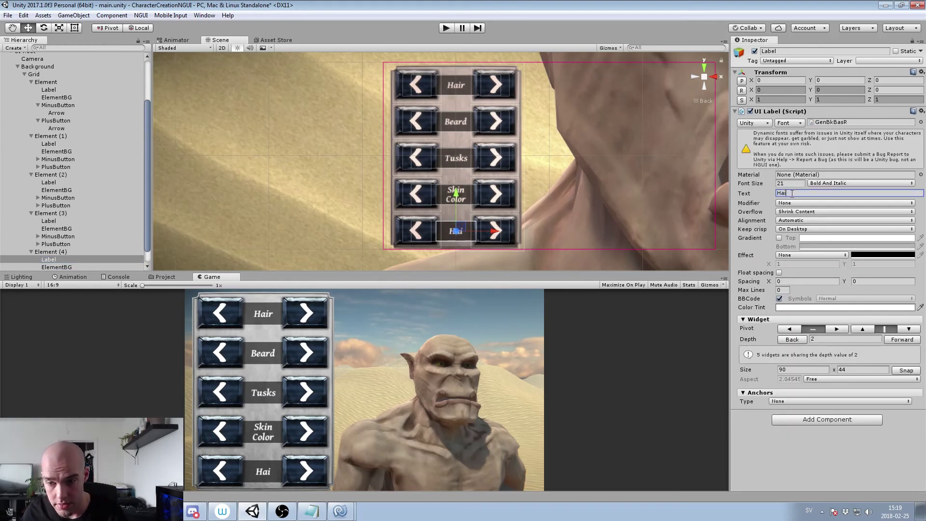
{"action": "key", "text": "Return"}
{"action": "type", "text": "Color"}
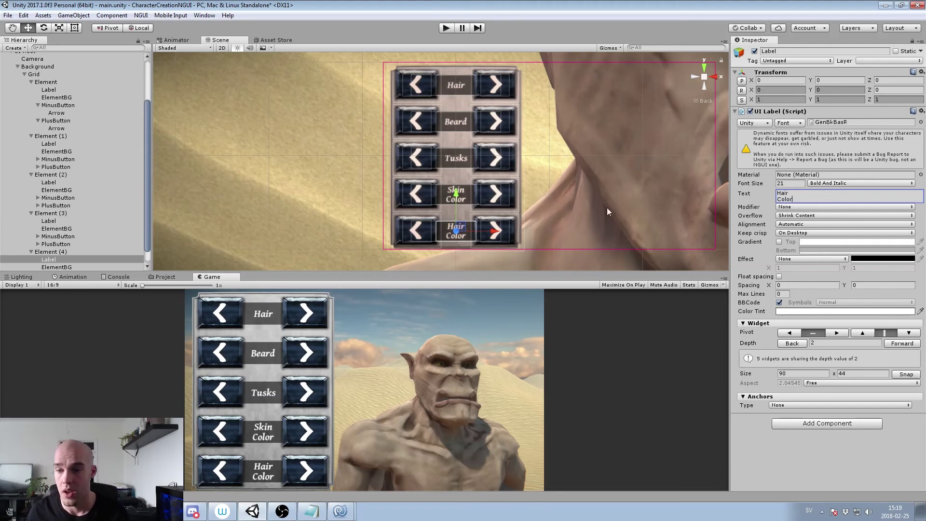
Add a sprite directly under UI Root using the bluButton image and move it to the lower-right corner of the UI area
{"action": "left_click", "coordinate": [284, 113]}
{"action": "scroll", "coordinate": [302, 142], "scroll_direction": "down", "scroll_amount": 3}
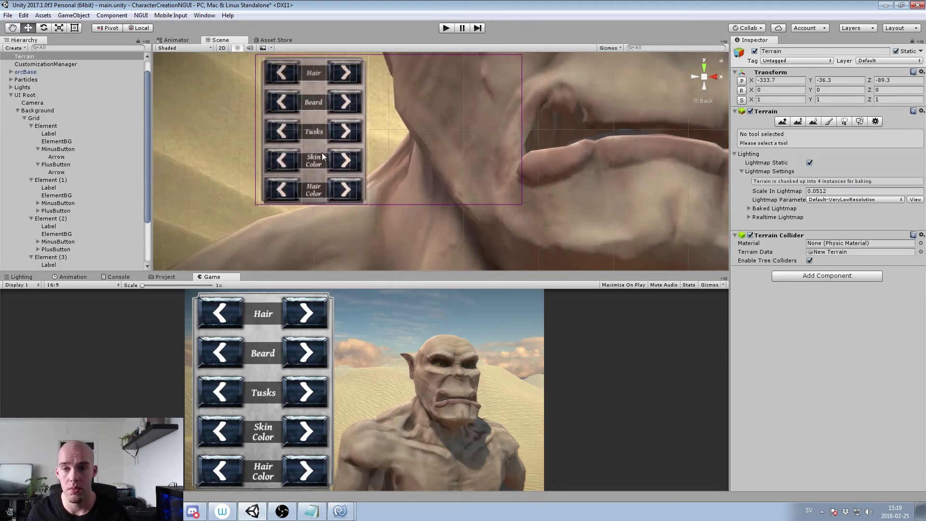
{"action": "middle_click_drag", "start_coordinate": [347, 157], "coordinate": [430, 196]}
{"action": "scroll", "coordinate": [470, 164], "scroll_direction": "up", "scroll_amount": 3}
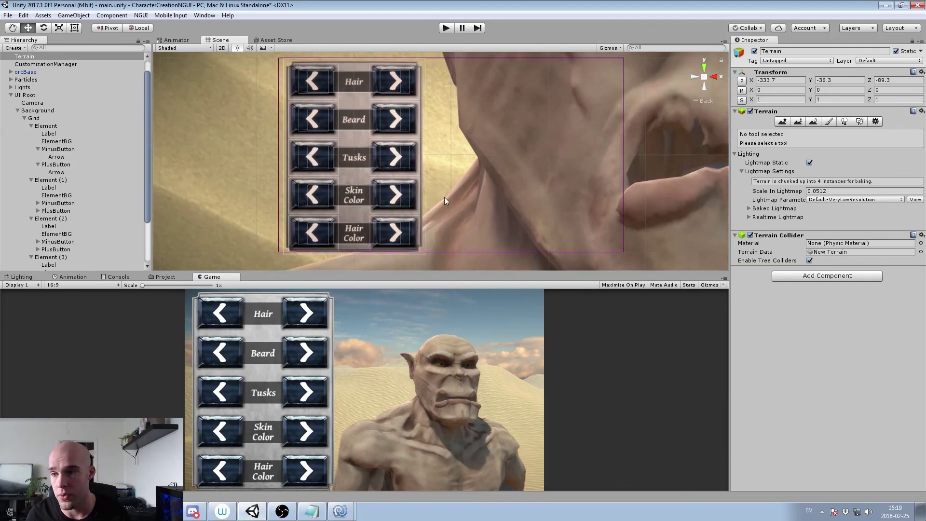
{"action": "left_click", "coordinate": [18, 111]}
{"action": "left_click", "coordinate": [32, 126]}
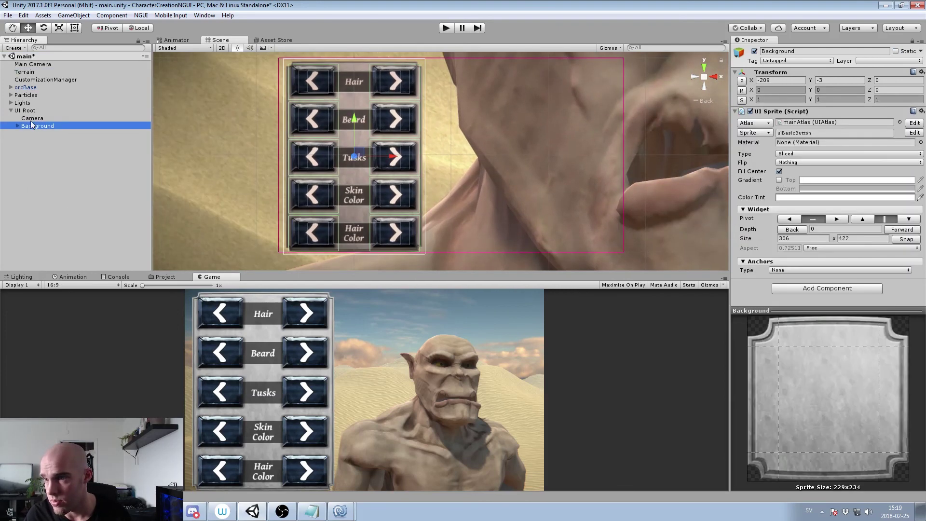
{"action": "left_click", "coordinate": [32, 112]}
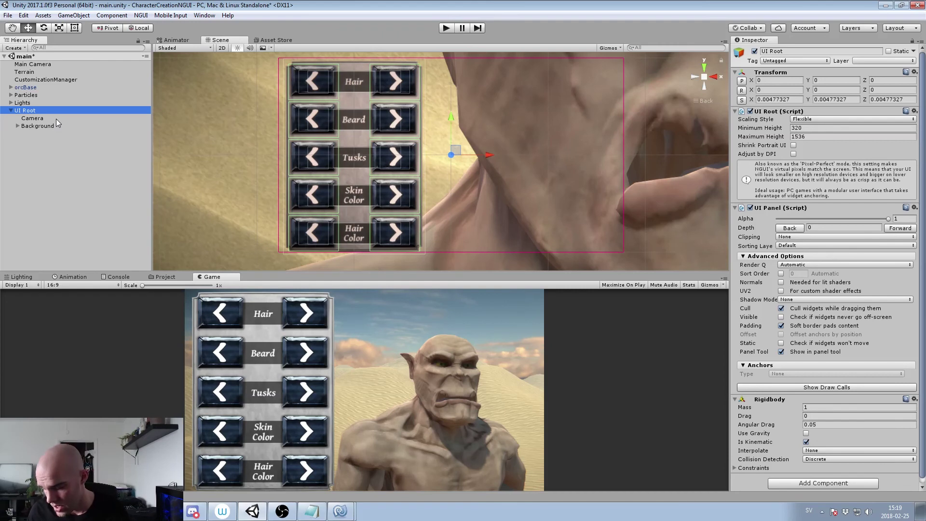
{"action": "key", "text": "alt+shift+s"}
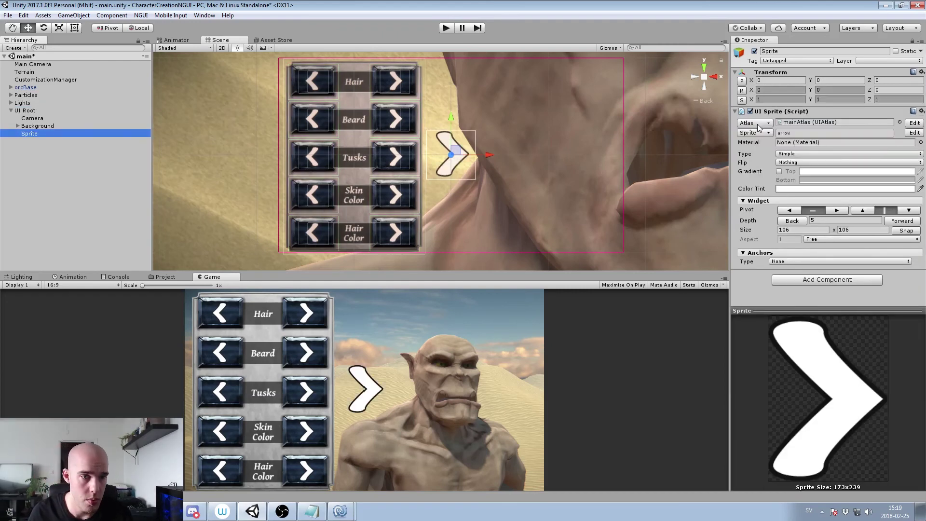
{"action": "left_click", "coordinate": [754, 132]}
{"action": "double_click", "coordinate": [77, 62]}
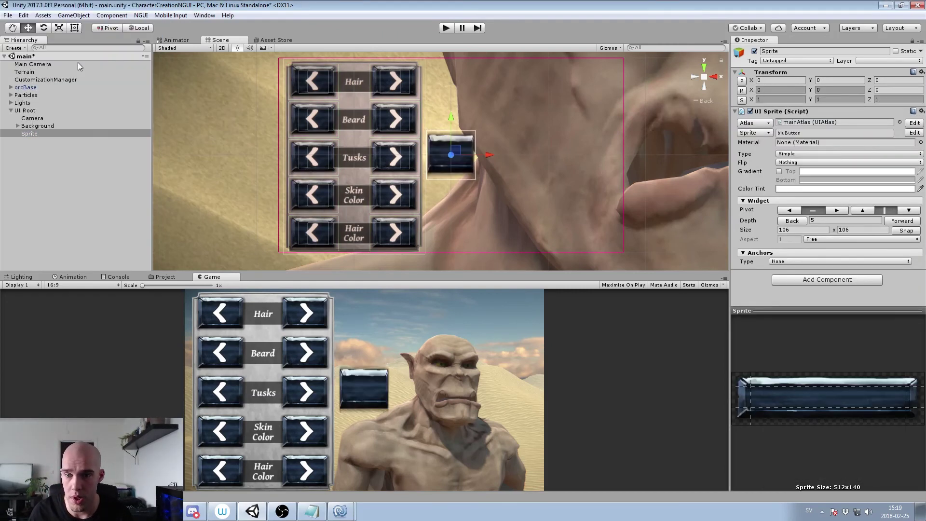
{"action": "left_click_drag", "start_coordinate": [455, 154], "coordinate": [593, 231]}
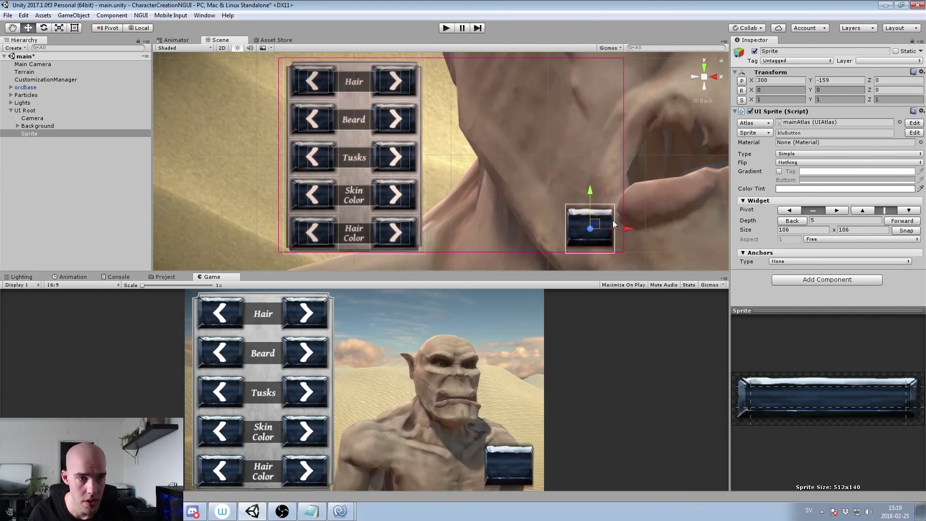
Set the new sprite's type to Sliced and resize it to 136 x 70
{"action": "left_click", "coordinate": [792, 155]}
{"action": "left_click", "coordinate": [796, 175]}
{"action": "key", "text": "t"}
{"action": "key", "text": "t"}
{"action": "left_click_drag", "start_coordinate": [590, 203], "coordinate": [558, 238]}
Rename the new sprite object as SaveButton
{"action": "left_click", "coordinate": [30, 126]}
{"action": "left_click", "coordinate": [29, 131]}
{"action": "left_click", "coordinate": [31, 132]}
{"action": "type", "text": "SaveButton"}
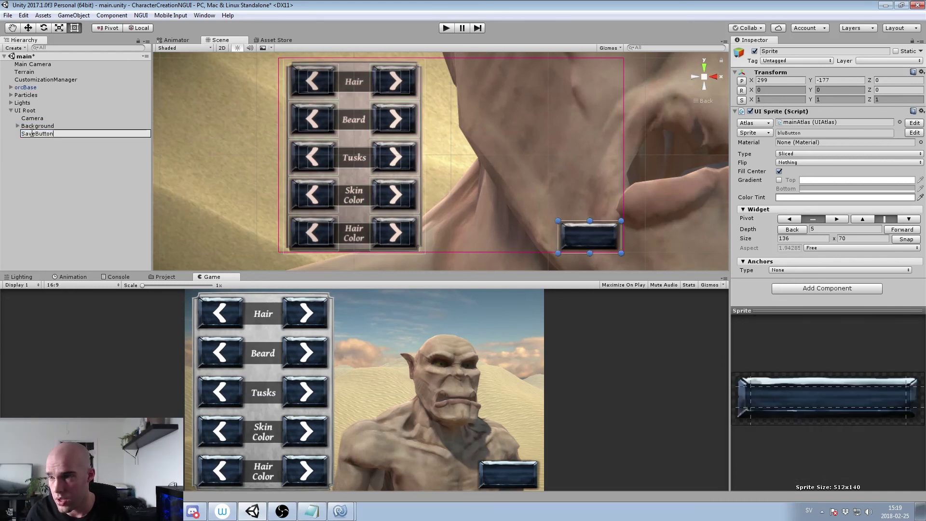
{"action": "key", "text": "Return"}
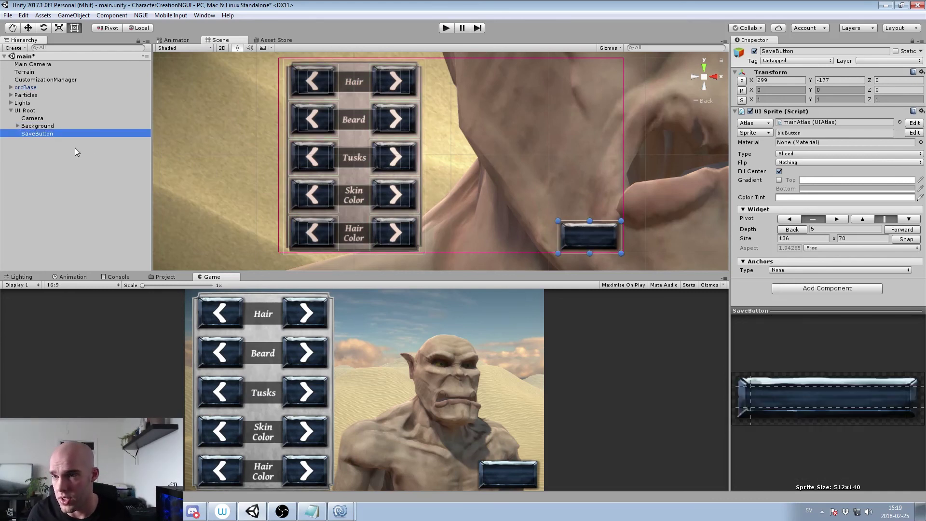
Add a label under SaveButton with the gradient turned off and the text "Save"
{"action": "key", "text": "alt+shift+l"}
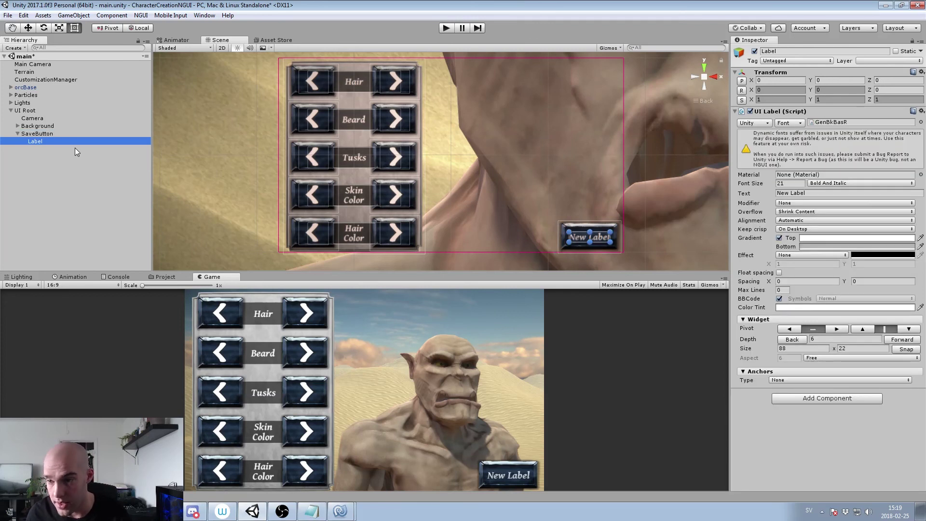
{"action": "left_click", "coordinate": [779, 238]}
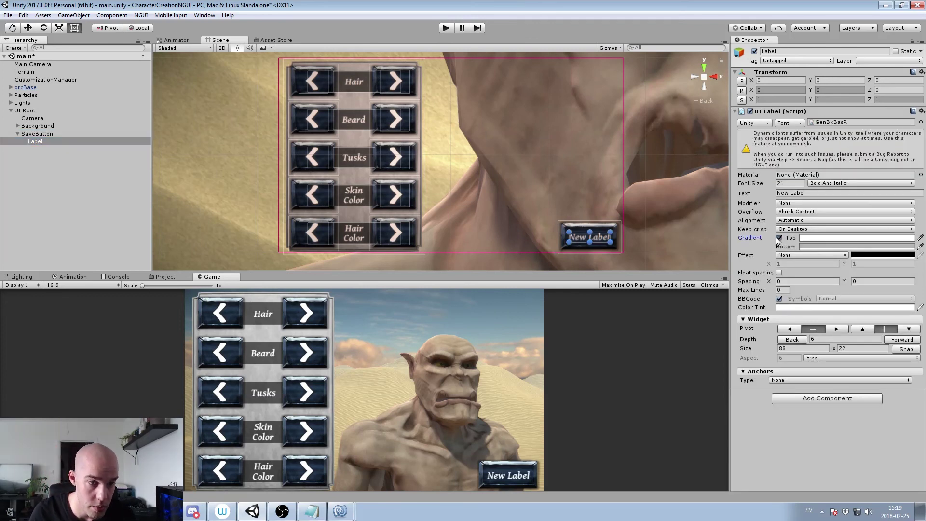
{"action": "left_click", "coordinate": [791, 193]}
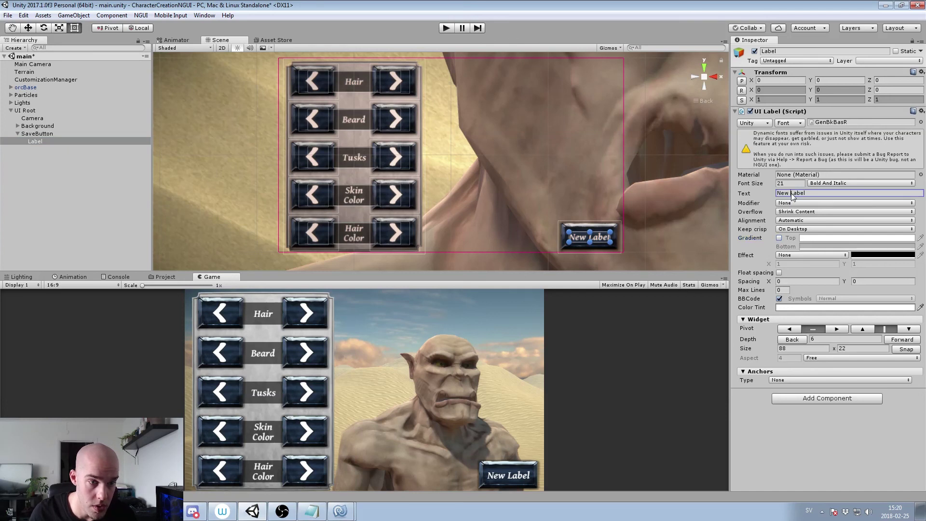
{"action": "type", "text": "Save"}
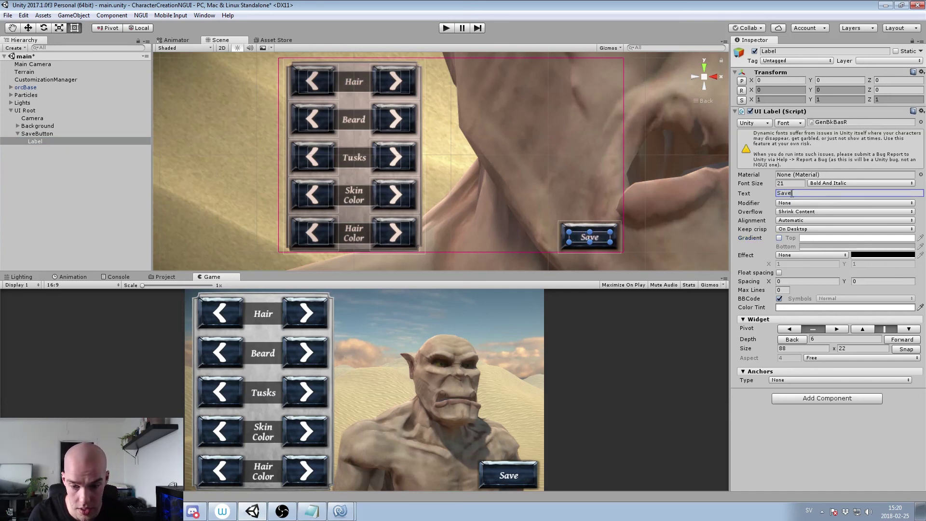
{"action": "left_click", "coordinate": [805, 397]}
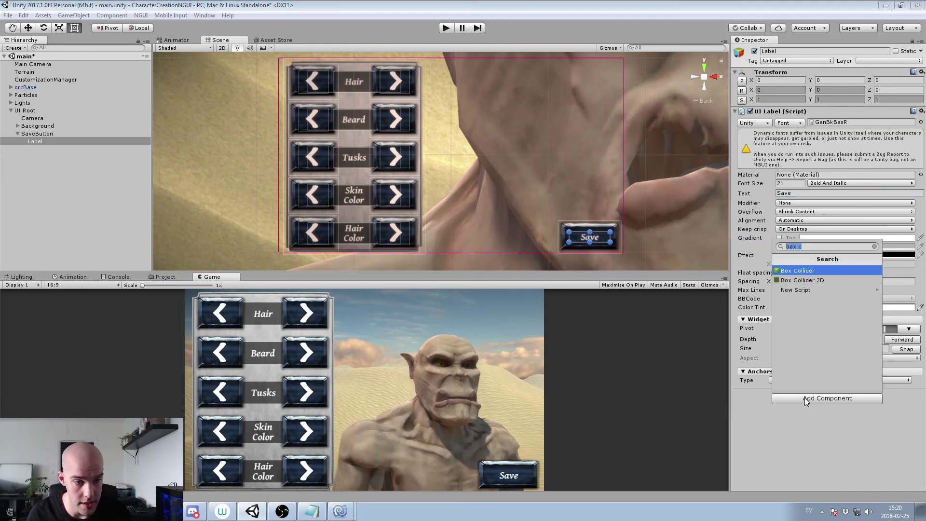
{"action": "type", "text": "uibutton"}
{"action": "key", "text": "Return"}
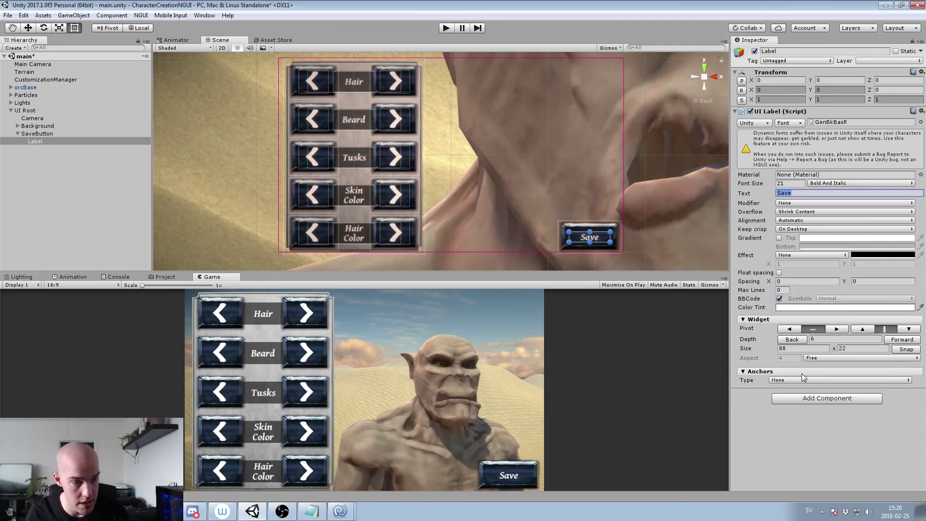
{"action": "scroll", "coordinate": [803, 377], "scroll_direction": "down", "scroll_amount": 3}
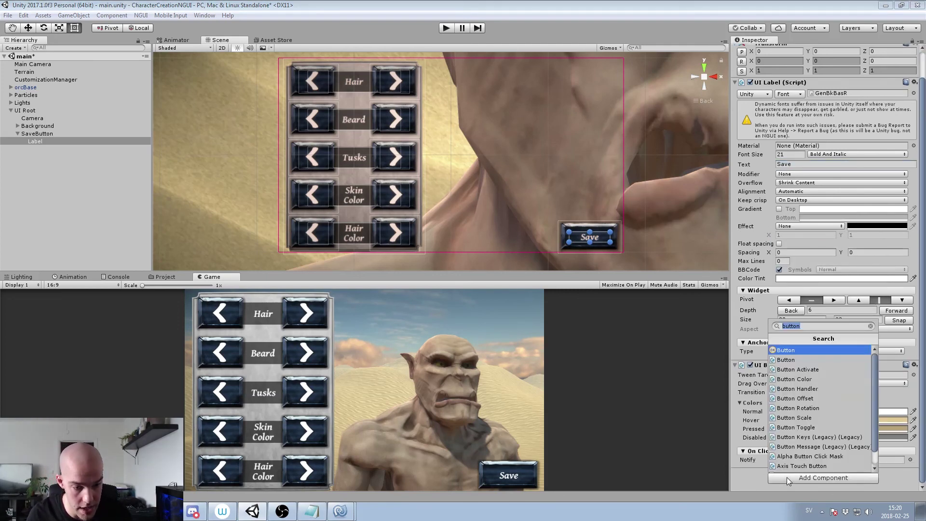
{"action": "left_click", "coordinate": [786, 477]}
{"action": "type", "text": "box c"}
{"action": "key", "text": "Return"}
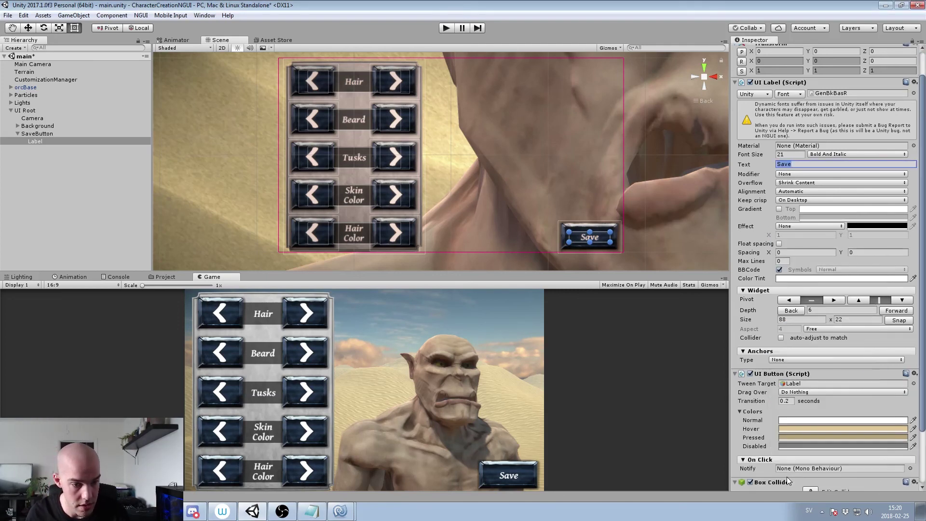
{"action": "left_click", "coordinate": [781, 338]}
{"action": "left_click", "coordinate": [781, 338]}
{"action": "key", "text": "ctrl+z"}
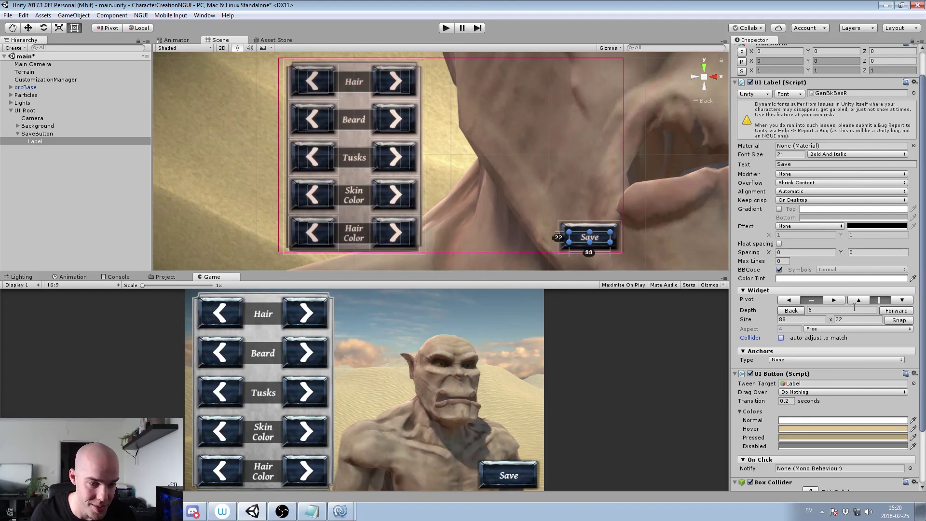
{"action": "key", "text": "ctrl+z"}
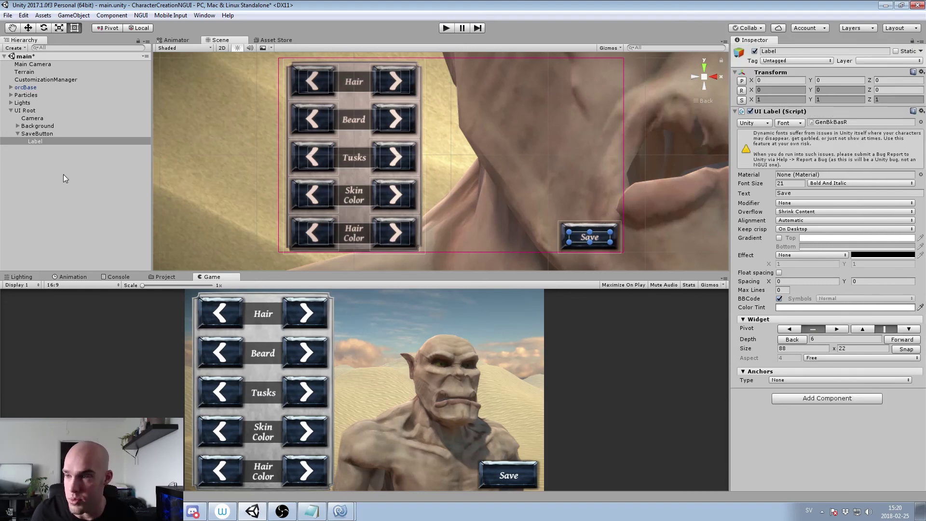
Add a Box Collider component to the SaveButton object
{"action": "left_click", "coordinate": [45, 134]}
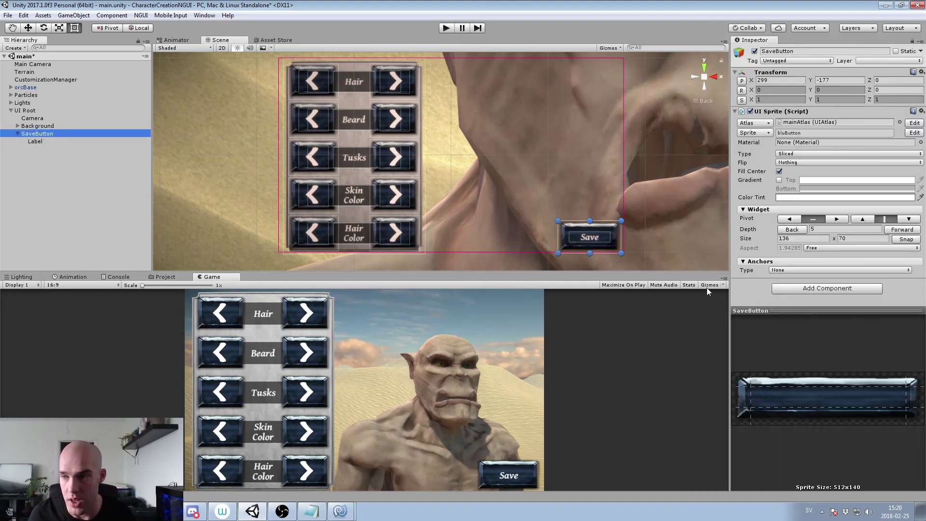
{"action": "left_click", "coordinate": [804, 288]}
{"action": "type", "text": "box"}
{"action": "left_click", "coordinate": [802, 325]}
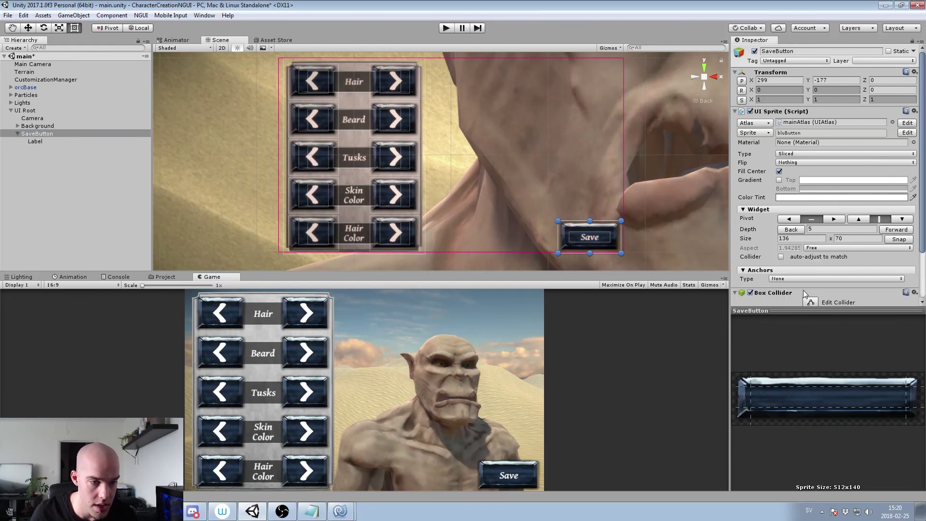
Add the NGUI UI Button script to SaveButton and make its collider auto-adjust to match the widget
{"action": "scroll", "coordinate": [803, 295], "scroll_direction": "down", "scroll_amount": 2}
{"action": "left_click", "coordinate": [807, 293]}
{"action": "type", "text": "button"}
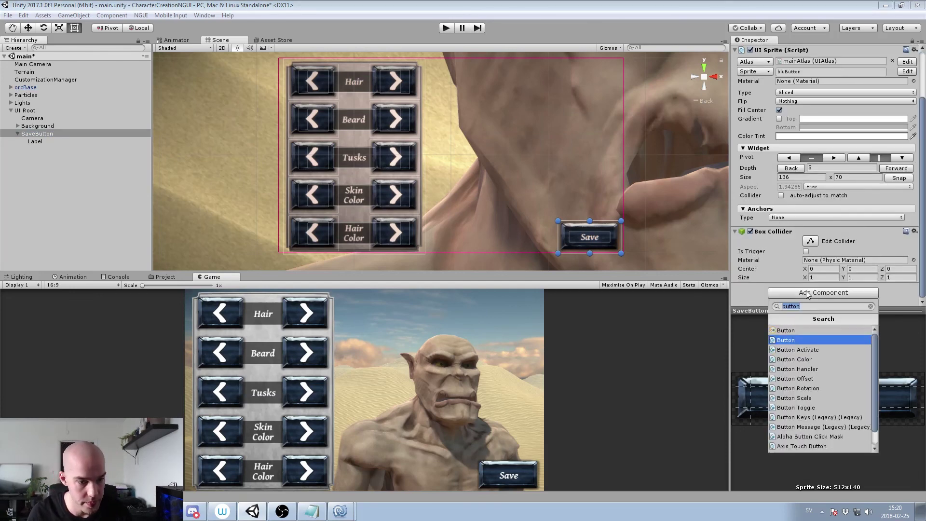
{"action": "key", "text": "Return"}
{"action": "scroll", "coordinate": [810, 246], "scroll_direction": "down", "scroll_amount": 3}
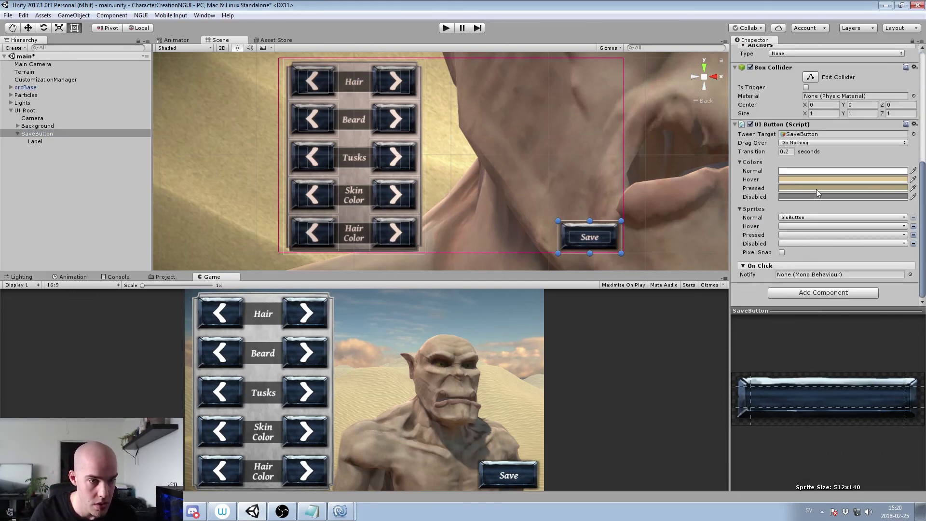
{"action": "scroll", "coordinate": [824, 191], "scroll_direction": "up", "scroll_amount": 5}
{"action": "left_click", "coordinate": [781, 234]}
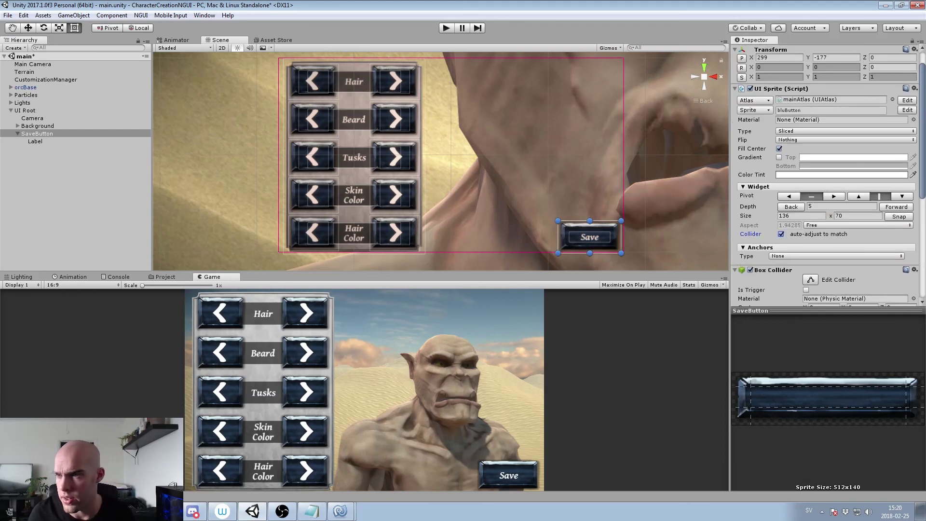
Duplicate SaveButton and move the copy left along X to 158, beside the original
{"action": "left_click", "coordinate": [39, 126]}
{"action": "left_click", "coordinate": [37, 134]}
{"action": "key", "text": "ctrl+d"}
{"action": "key", "text": "w"}
{"action": "left_click_drag", "start_coordinate": [624, 237], "coordinate": [557, 237]}
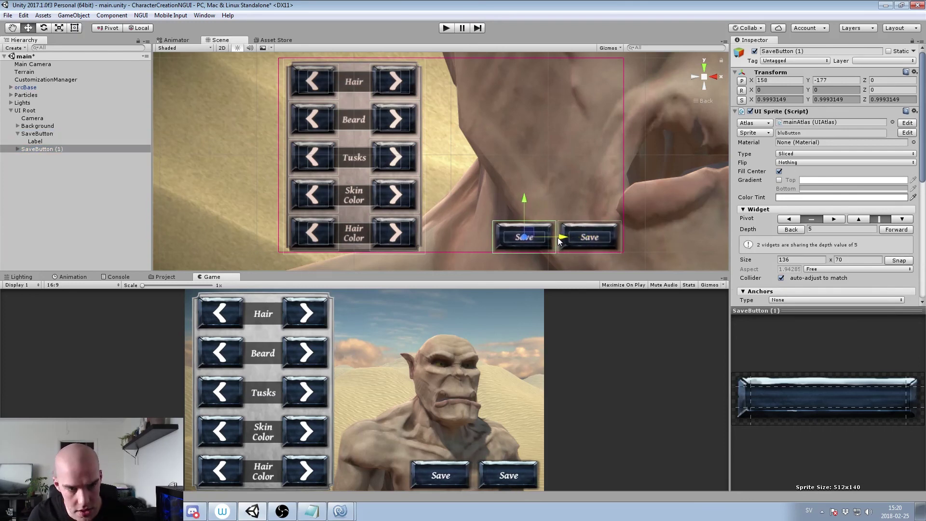
Set the label text of the duplicated button to "Randomize"
{"action": "left_click", "coordinate": [514, 238]}
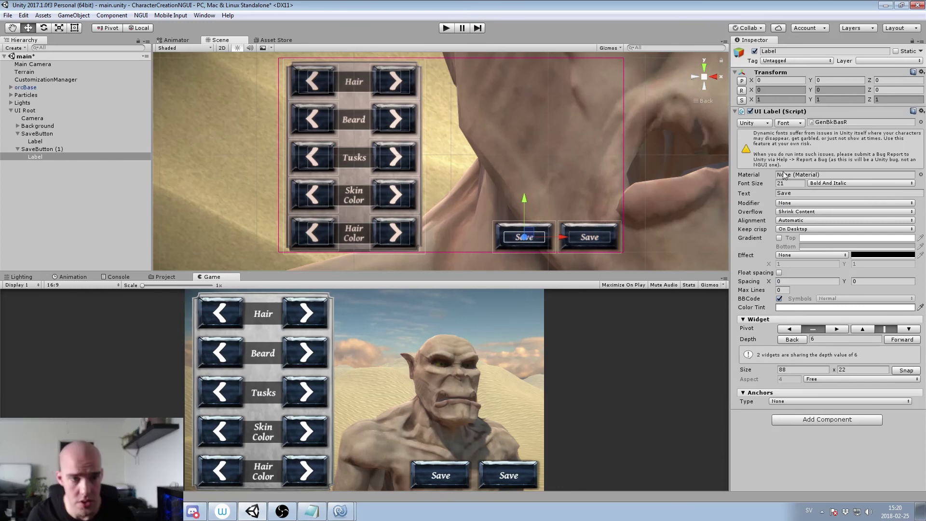
{"action": "left_click", "coordinate": [791, 193]}
{"action": "type", "text": "Randomize"}
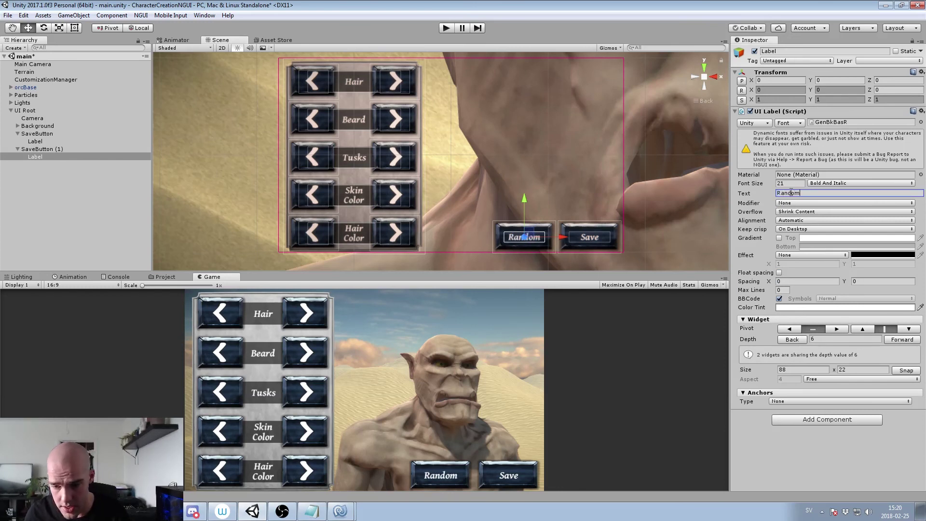
Rename the duplicated button SaveButton (1) as RandomizeButton
{"action": "left_click", "coordinate": [47, 150]}
{"action": "left_click", "coordinate": [46, 149]}
{"action": "type", "text": "Ran"}
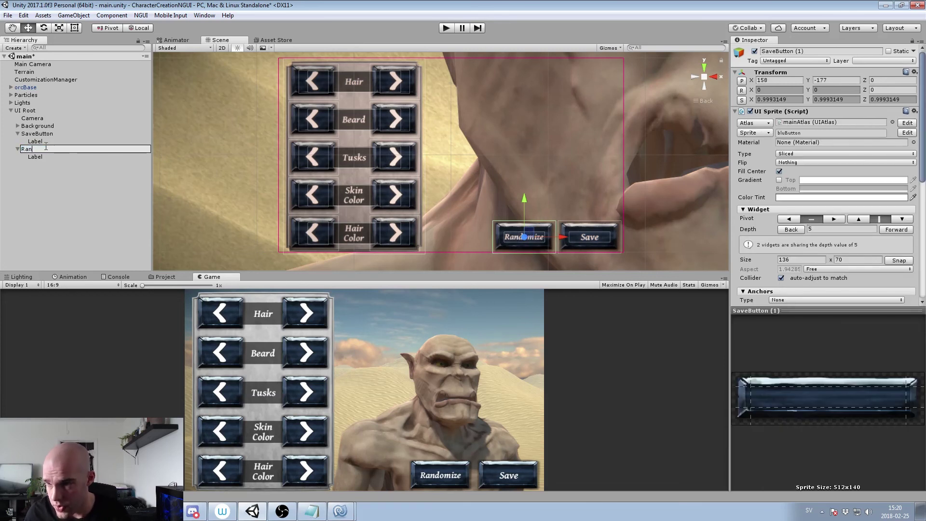
{"action": "type", "text": "domizeButton"}
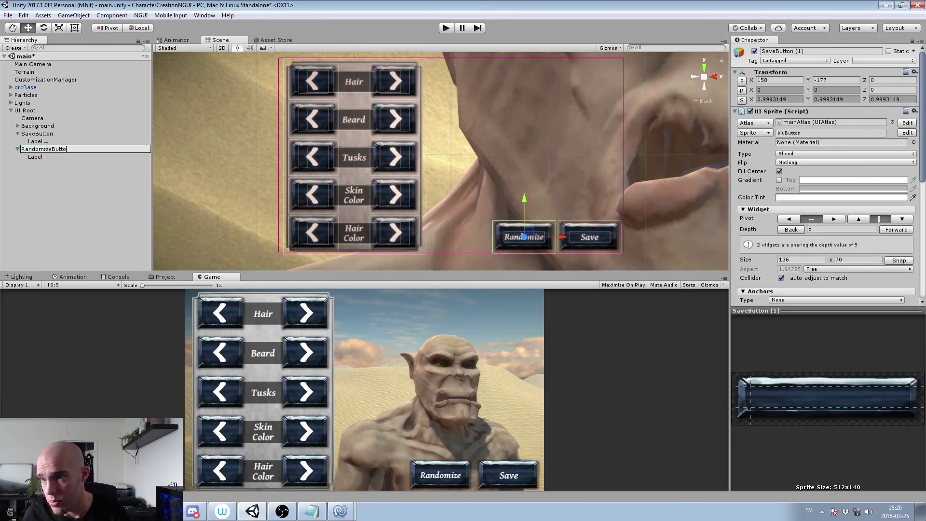
{"action": "key", "text": "Return"}
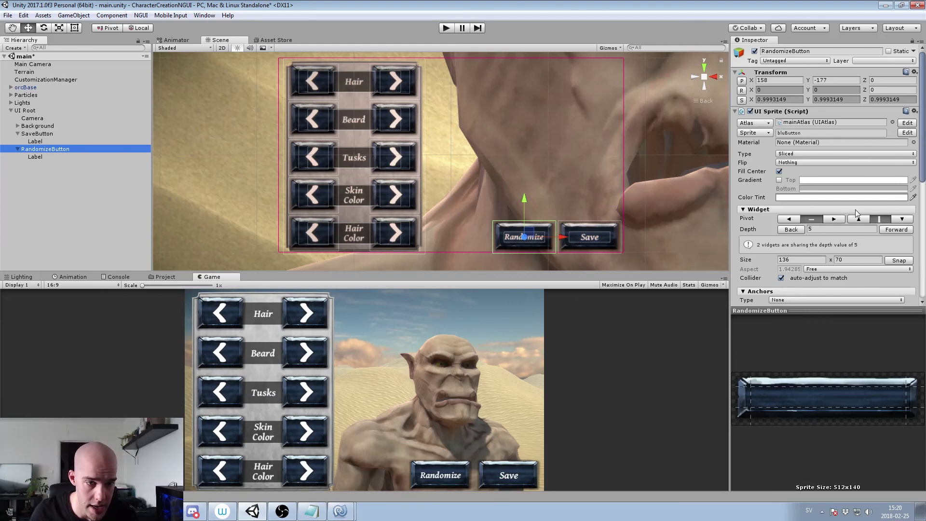
{"action": "scroll", "coordinate": [855, 210], "scroll_direction": "down", "scroll_amount": 10}
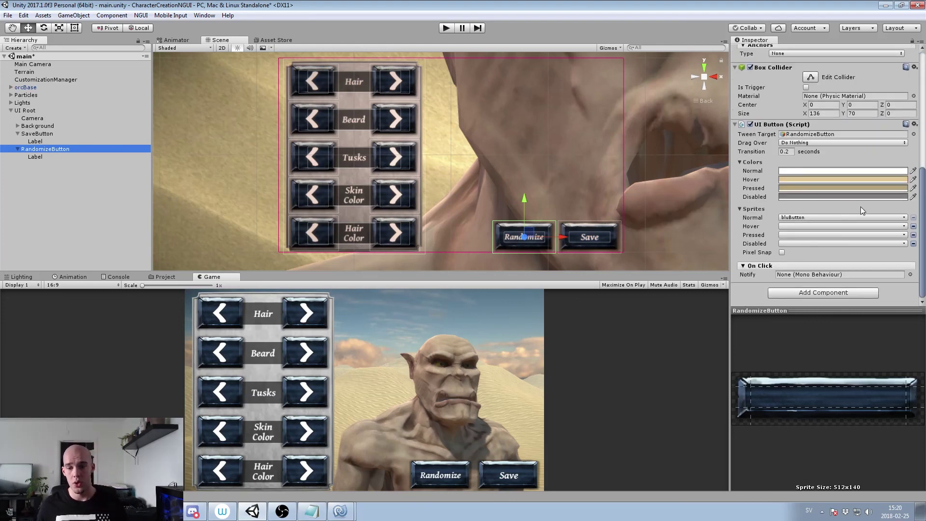